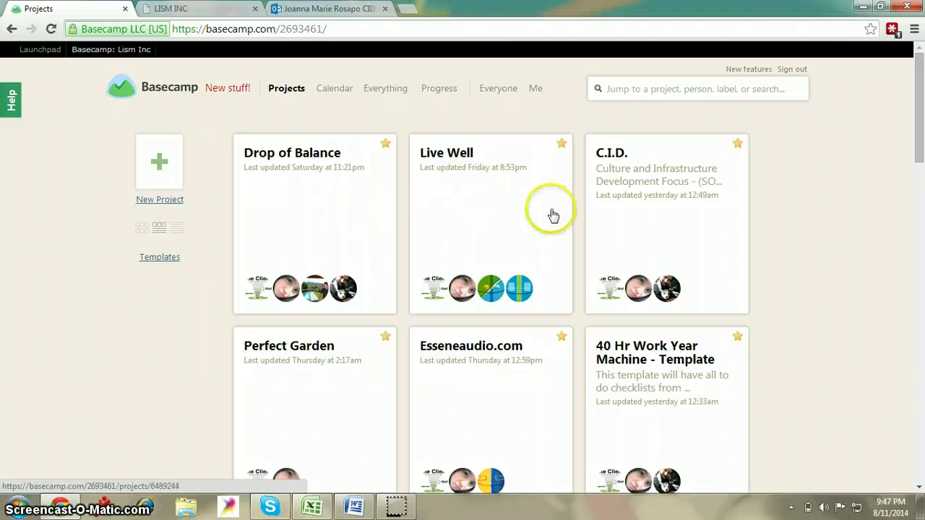
Open the "Image and Branding through Classified ads" discussion in the Image and Brand Creation project and view the attached list of free ads
{"action": "scroll", "coordinate": [693, 350], "scroll_direction": "down", "scroll_amount": 1}
{"action": "scroll", "coordinate": [694, 350], "scroll_direction": "down", "scroll_amount": 2}
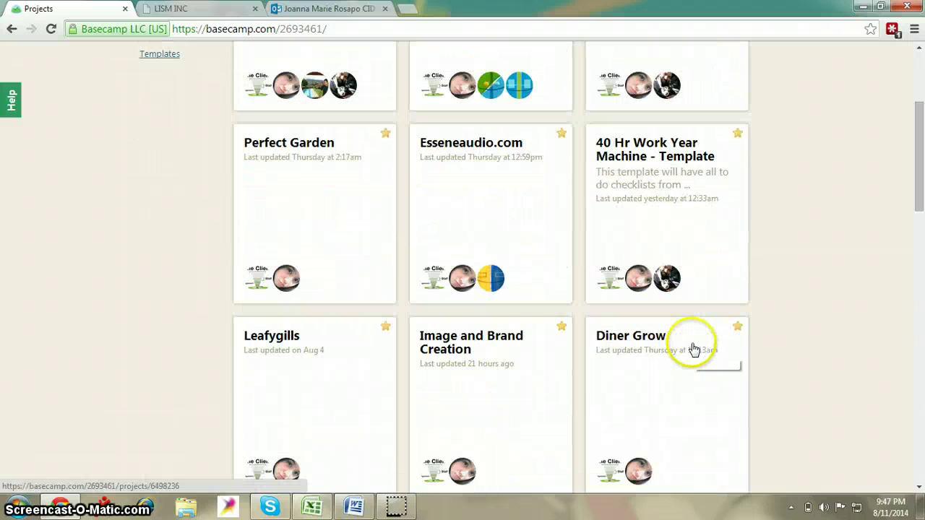
{"action": "scroll", "coordinate": [441, 395], "scroll_direction": "up", "scroll_amount": 3}
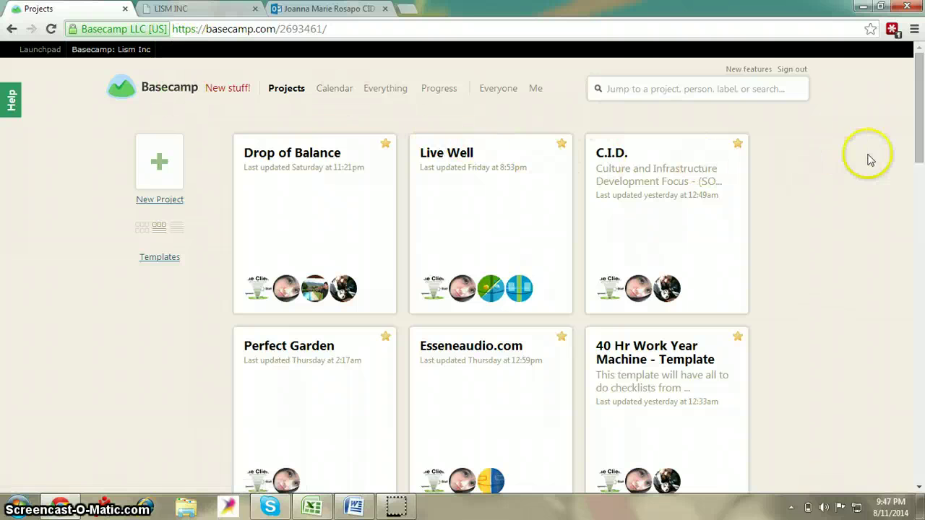
{"action": "left_click_drag", "start_coordinate": [921, 152], "coordinate": [907, 230]}
{"action": "left_click", "coordinate": [463, 205]}
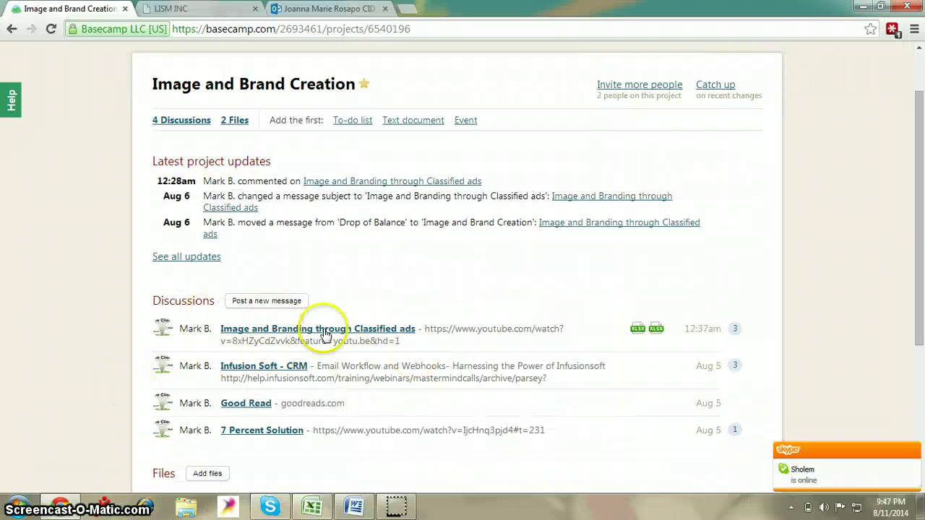
{"action": "left_click", "coordinate": [351, 332]}
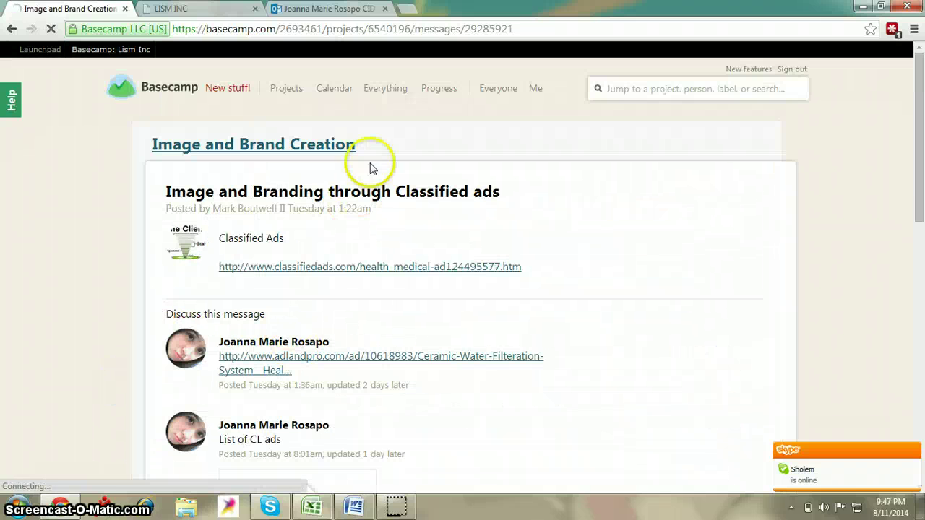
{"action": "scroll", "coordinate": [667, 313], "scroll_direction": "down", "scroll_amount": 3}
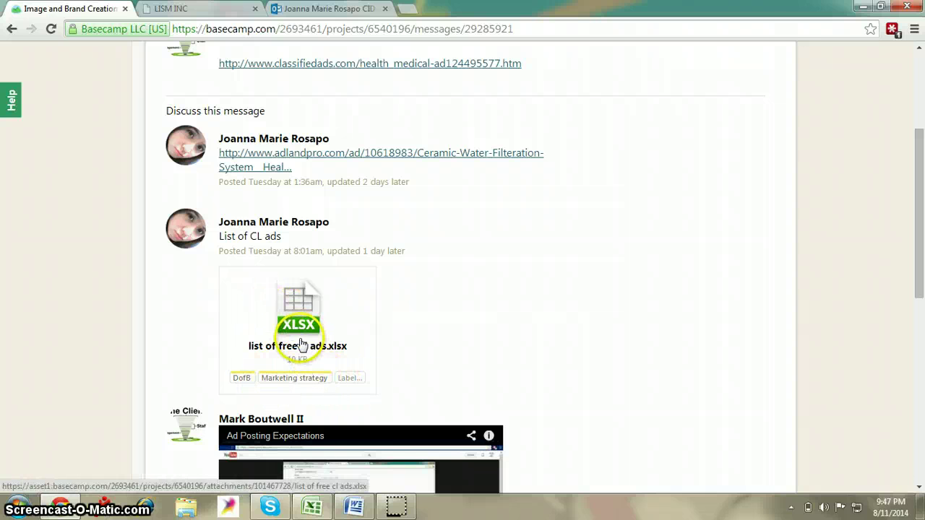
Switch to the LISM INC site and open the Directory Listings process under "GETTING" THE BUSINESS - B.I.C
{"action": "left_click", "coordinate": [209, 9]}
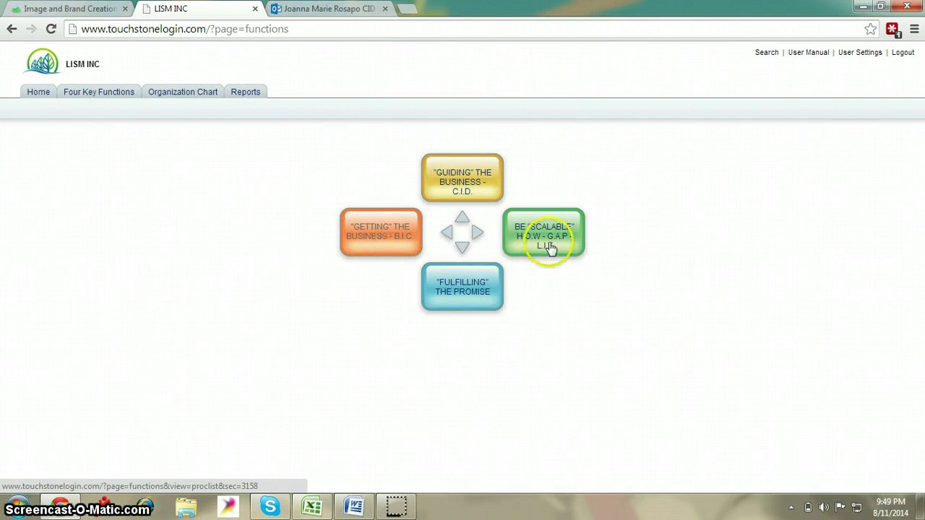
{"action": "left_click", "coordinate": [374, 233]}
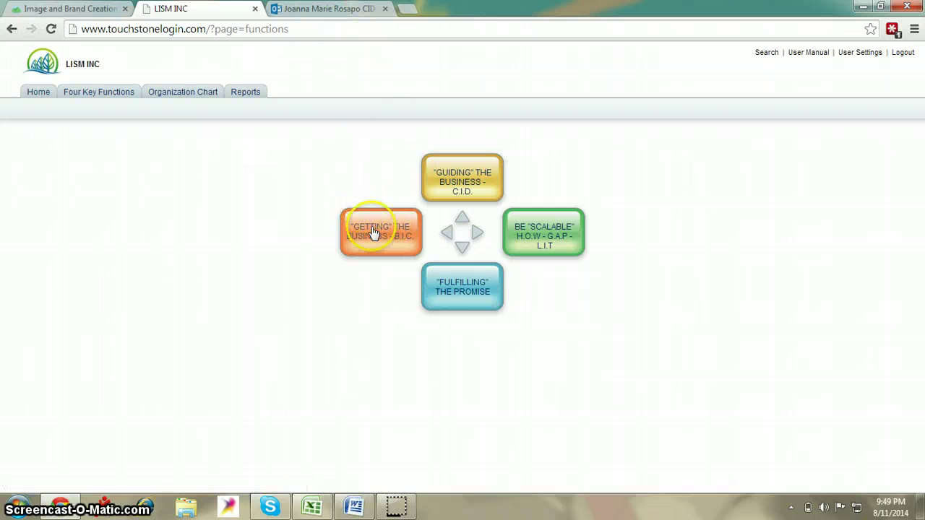
{"action": "left_click", "coordinate": [373, 233]}
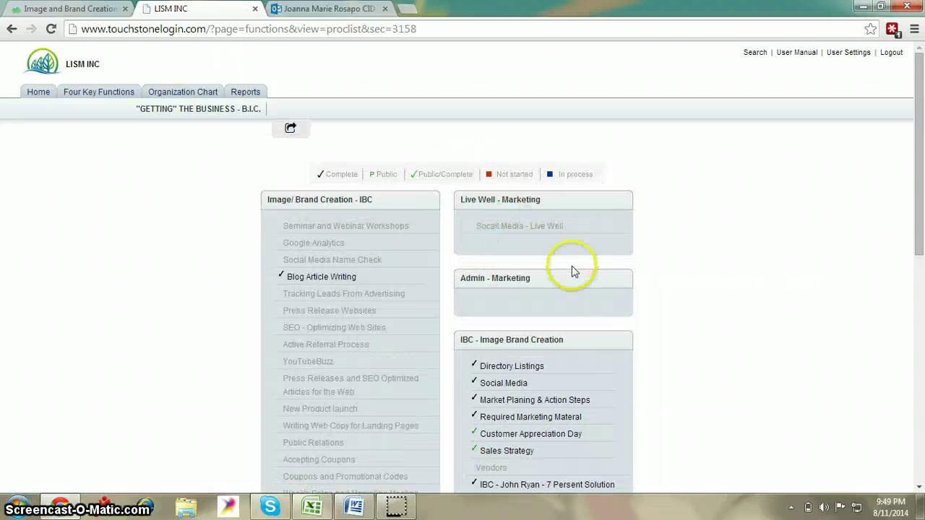
{"action": "scroll", "coordinate": [576, 313], "scroll_direction": "down", "scroll_amount": 1}
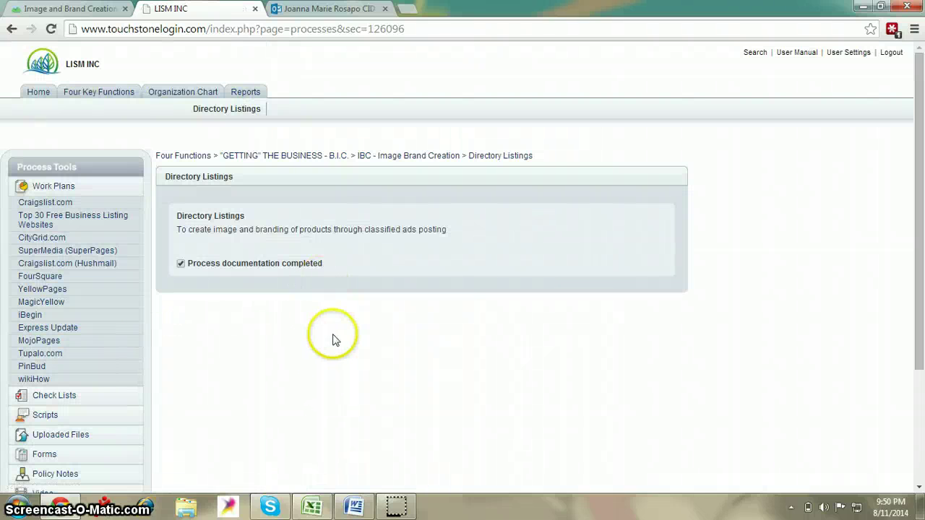
Open the Top 30 Free Business Listing Websites work plan and look through its list of website links
{"action": "left_click", "coordinate": [87, 219]}
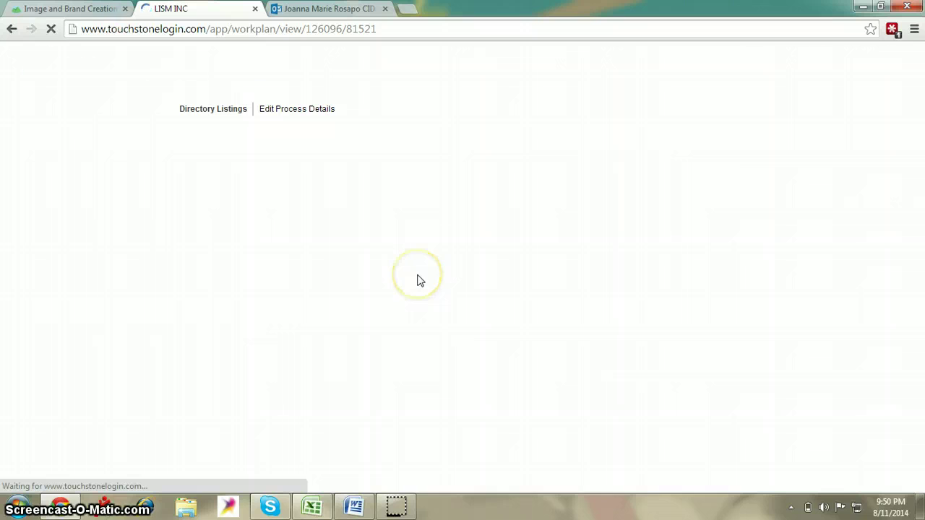
{"action": "scroll", "coordinate": [417, 281], "scroll_direction": "down", "scroll_amount": 6}
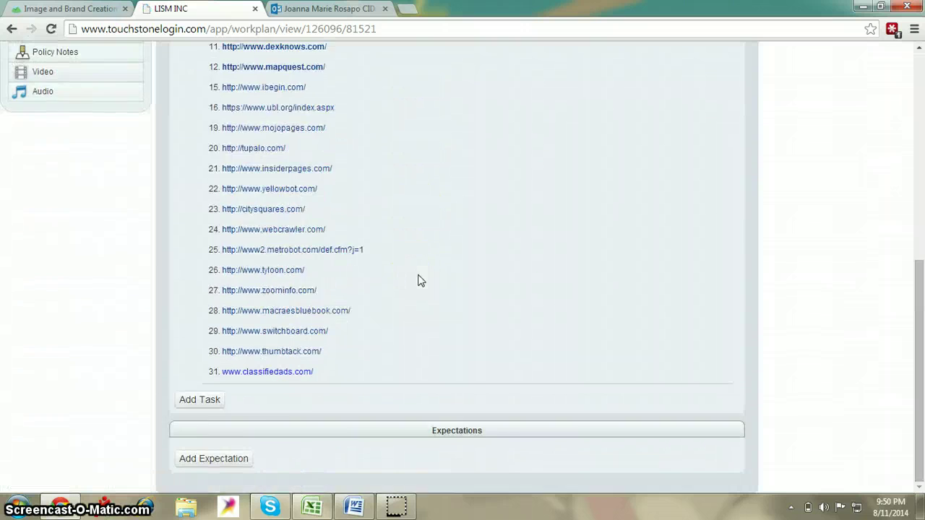
{"action": "scroll", "coordinate": [418, 281], "scroll_direction": "up", "scroll_amount": 6}
{"action": "scroll", "coordinate": [421, 282], "scroll_direction": "down", "scroll_amount": 4}
{"action": "scroll", "coordinate": [423, 282], "scroll_direction": "up", "scroll_amount": 2}
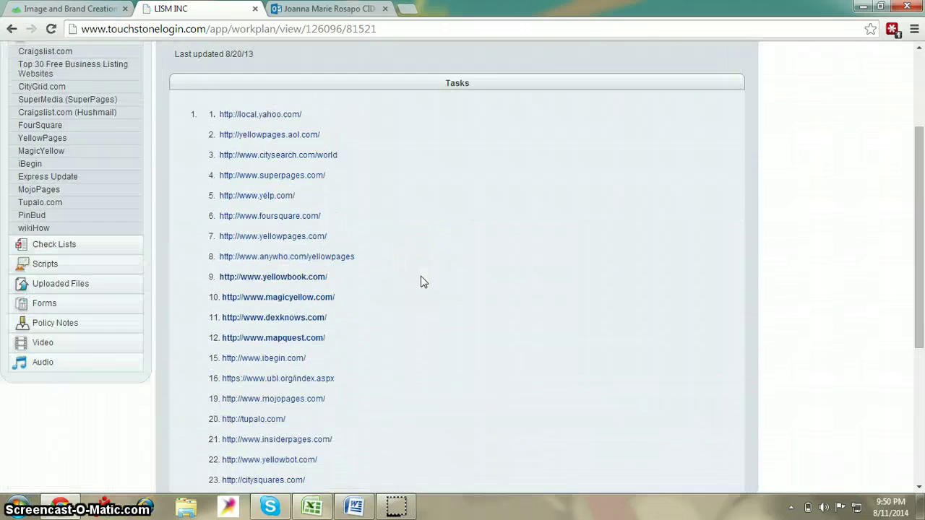
{"action": "scroll", "coordinate": [421, 278], "scroll_direction": "up", "scroll_amount": 2}
{"action": "scroll", "coordinate": [421, 275], "scroll_direction": "down", "scroll_amount": 5}
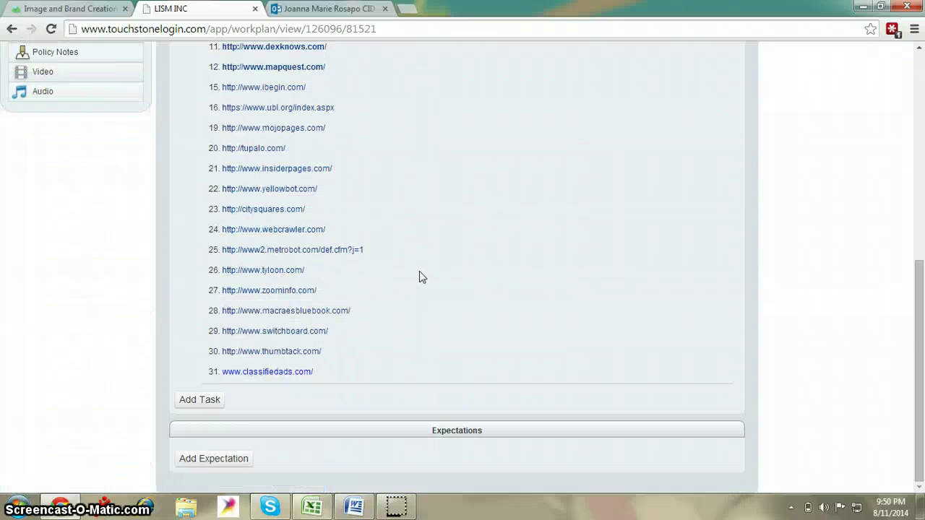
{"action": "left_click", "coordinate": [293, 373]}
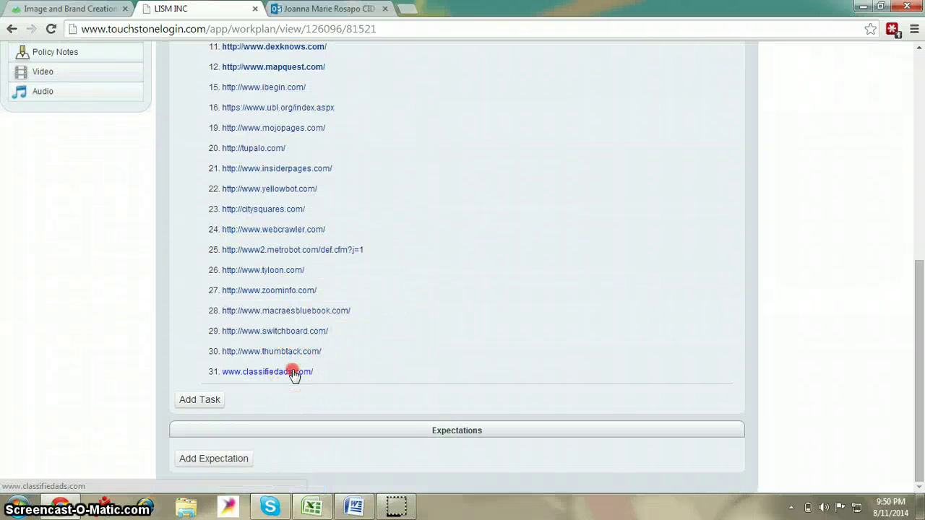
{"action": "right_click", "coordinate": [293, 373]}
{"action": "left_click", "coordinate": [346, 251]}
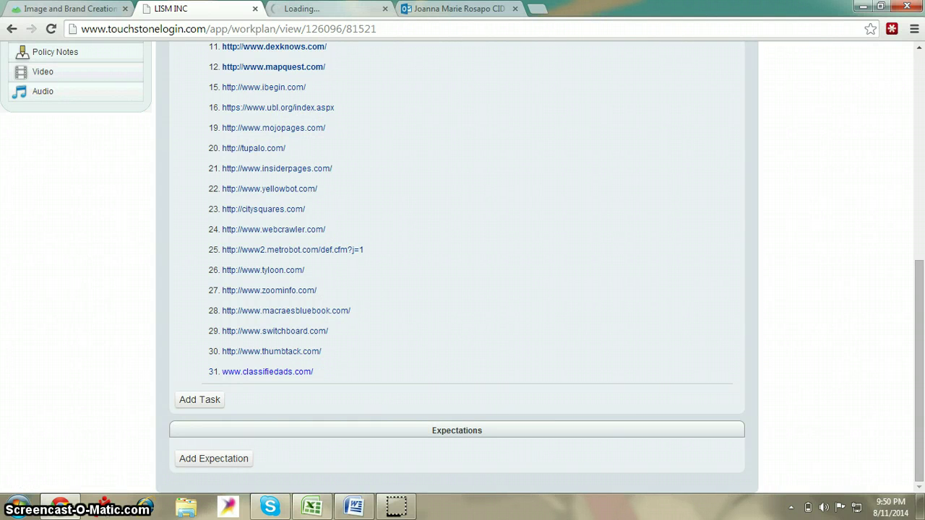
{"action": "left_click", "coordinate": [325, 9]}
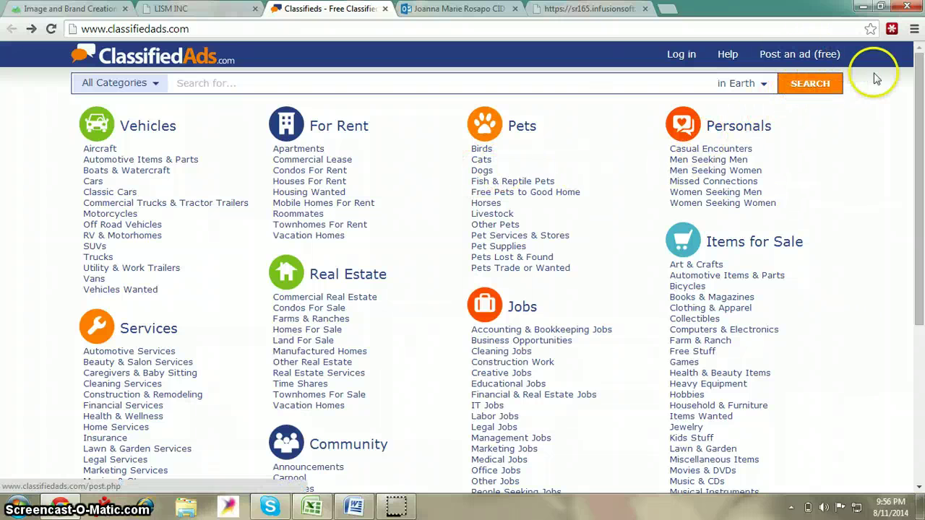
{"action": "left_click", "coordinate": [815, 61]}
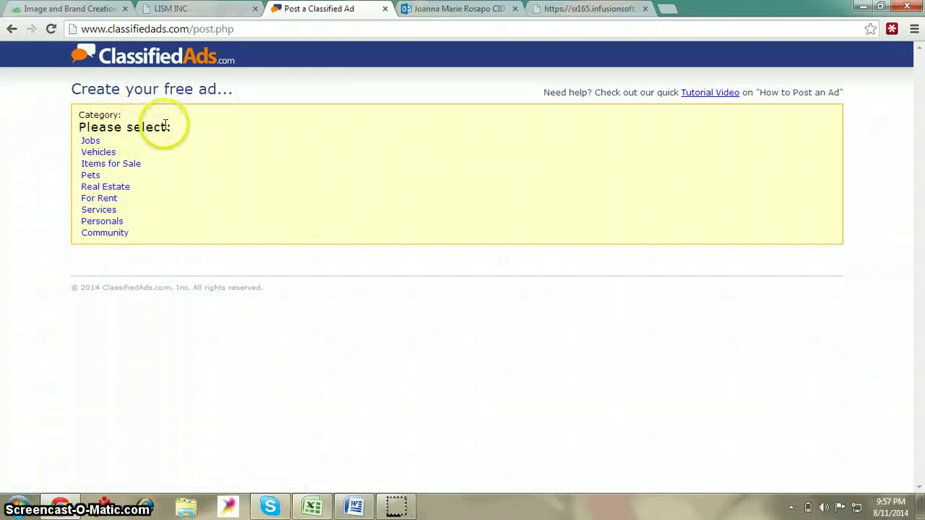
Switch to the Drops of Balance store page and look through the water purification products and their descriptions
{"action": "left_click", "coordinate": [620, 9]}
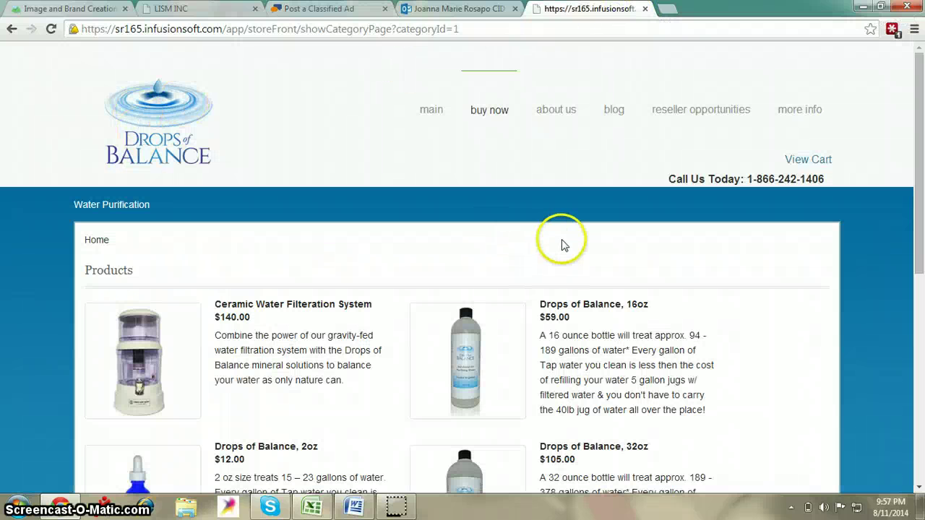
{"action": "scroll", "coordinate": [461, 295], "scroll_direction": "down", "scroll_amount": 3}
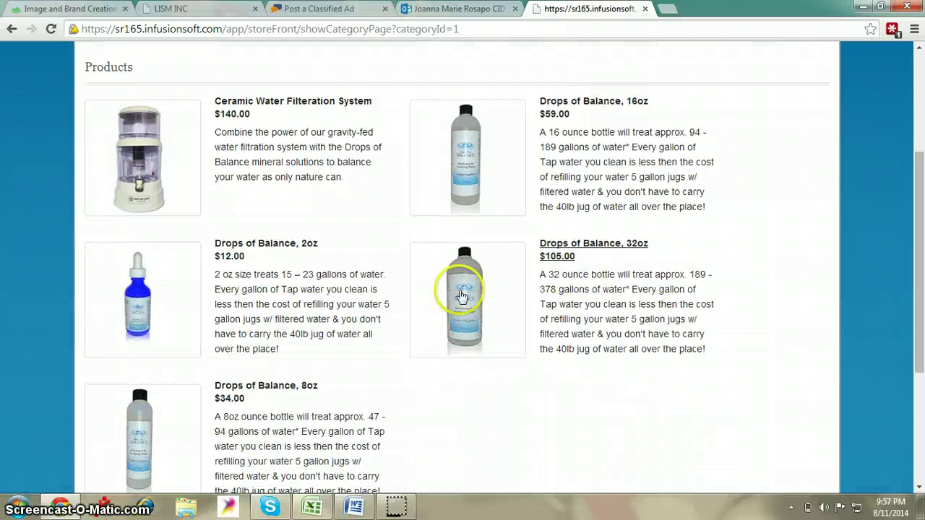
{"action": "scroll", "coordinate": [355, 306], "scroll_direction": "down", "scroll_amount": 3}
{"action": "scroll", "coordinate": [363, 330], "scroll_direction": "up", "scroll_amount": 5}
{"action": "scroll", "coordinate": [313, 340], "scroll_direction": "down", "scroll_amount": 3}
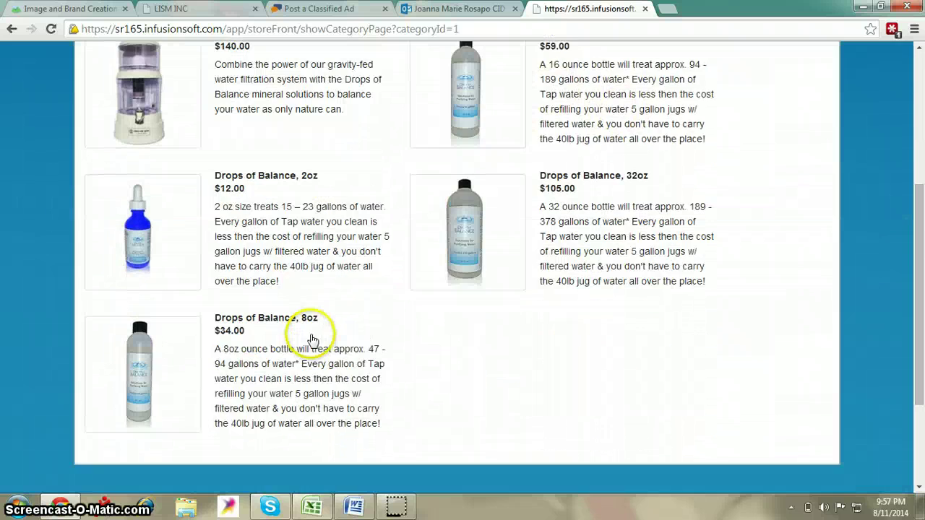
{"action": "scroll", "coordinate": [313, 340], "scroll_direction": "up", "scroll_amount": 4}
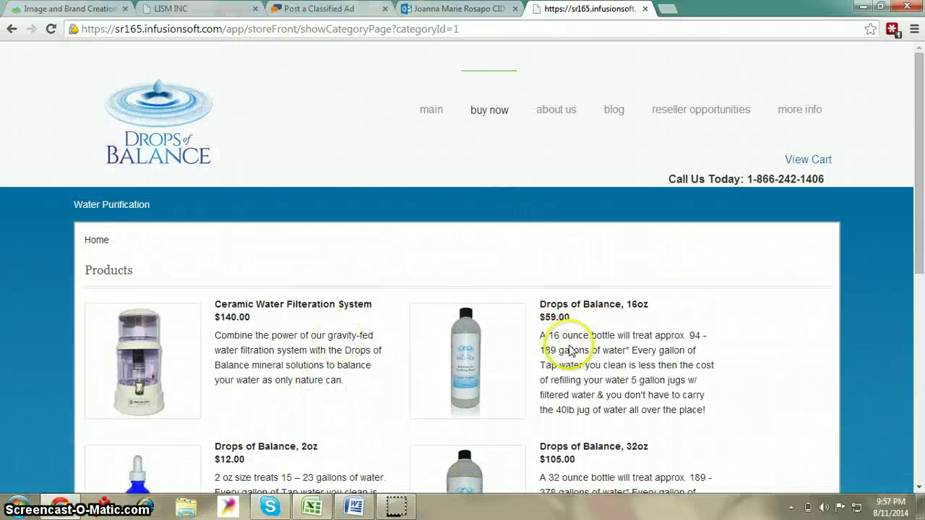
Return to the ClassifiedAds form and set the ad's category to Health & Beauty Items under Items for Sale
{"action": "left_click", "coordinate": [320, 9]}
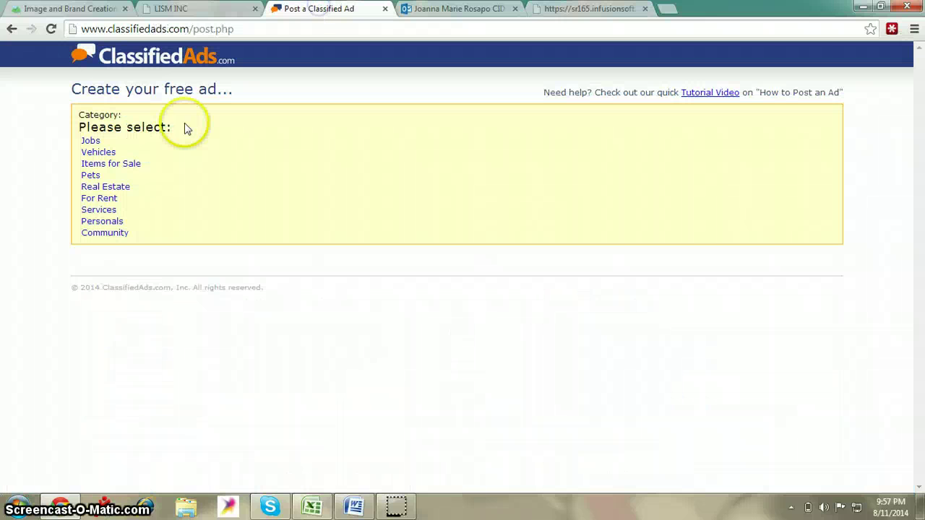
{"action": "left_click", "coordinate": [130, 165]}
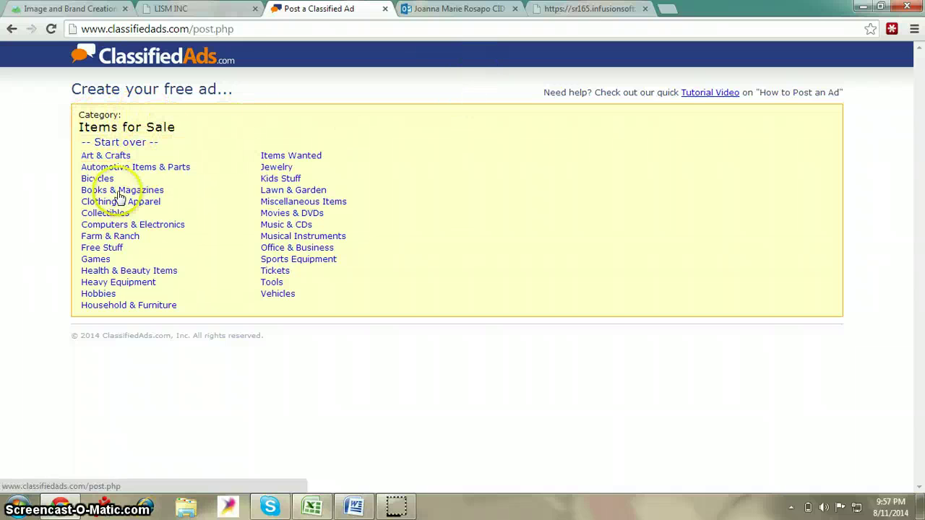
{"action": "left_click", "coordinate": [149, 273]}
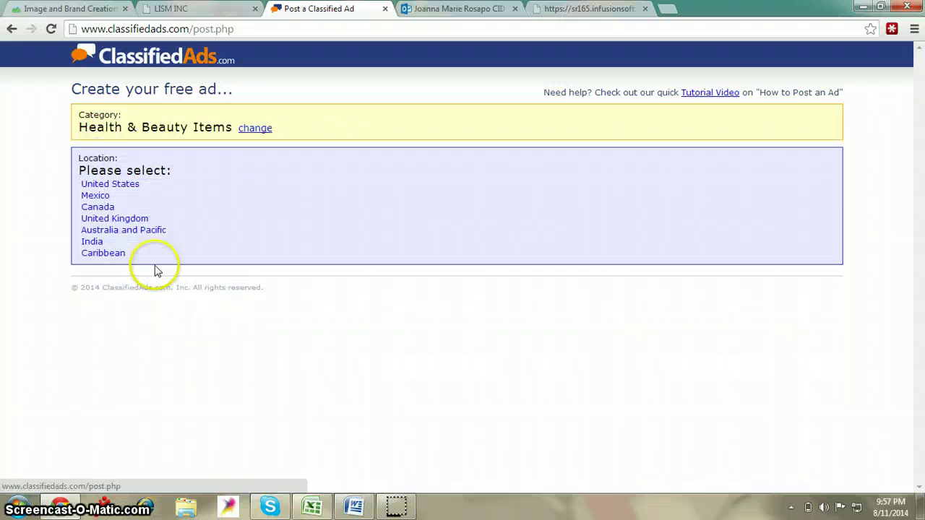
Set the ad's location to Bakersfield, California, in the United States
{"action": "left_click", "coordinate": [130, 189]}
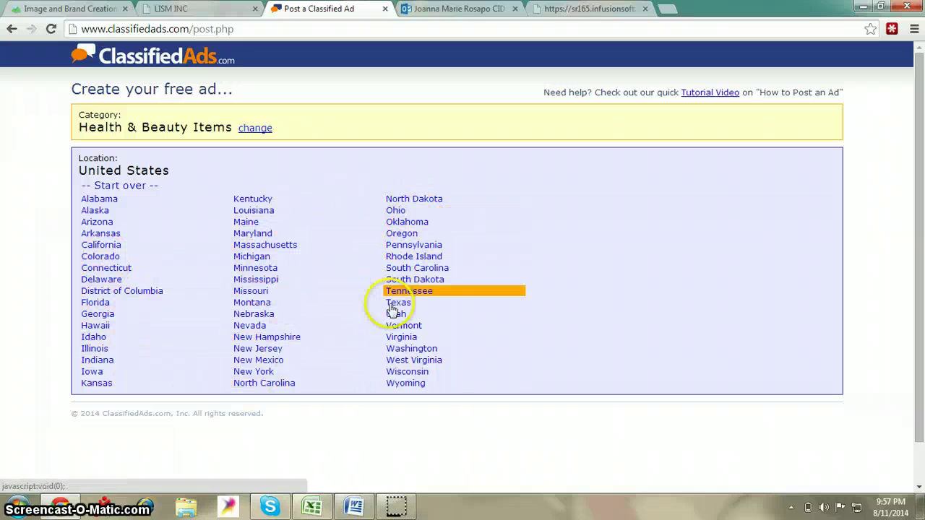
{"action": "left_click", "coordinate": [105, 246]}
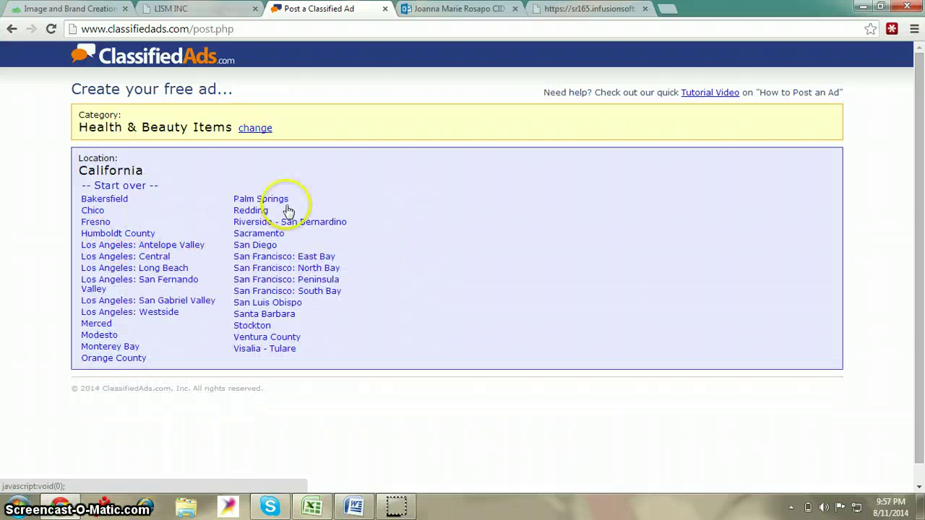
{"action": "left_click", "coordinate": [129, 207]}
{"action": "left_click", "coordinate": [147, 208]}
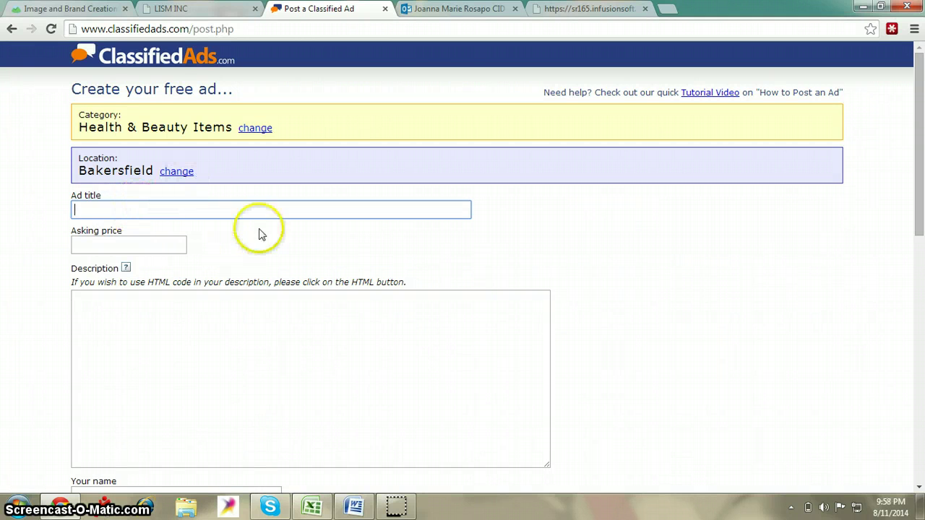
Go back to the Drops of Balance store and open the product page for Drops of Balance, 16oz
{"action": "left_click", "coordinate": [592, 9]}
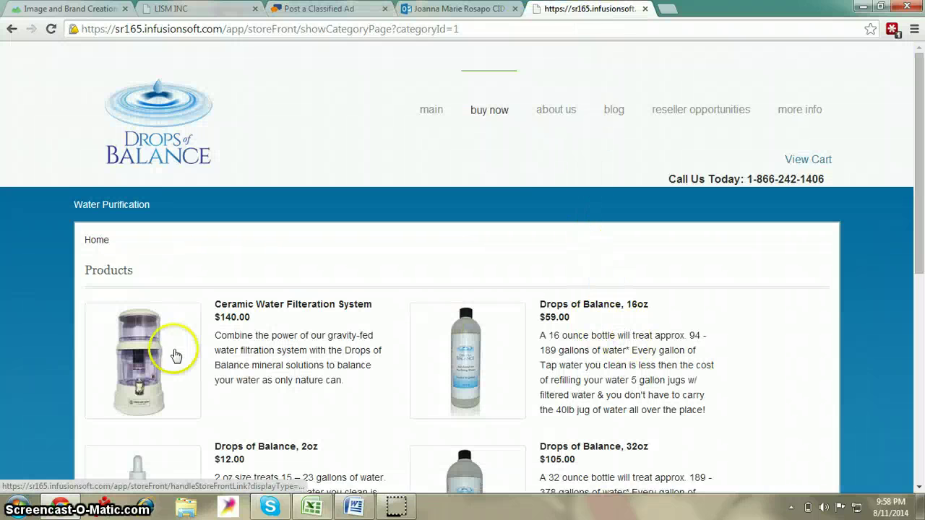
{"action": "scroll", "coordinate": [416, 356], "scroll_direction": "down", "scroll_amount": 2}
{"action": "scroll", "coordinate": [597, 393], "scroll_direction": "down", "scroll_amount": 1}
{"action": "scroll", "coordinate": [612, 361], "scroll_direction": "up", "scroll_amount": 2}
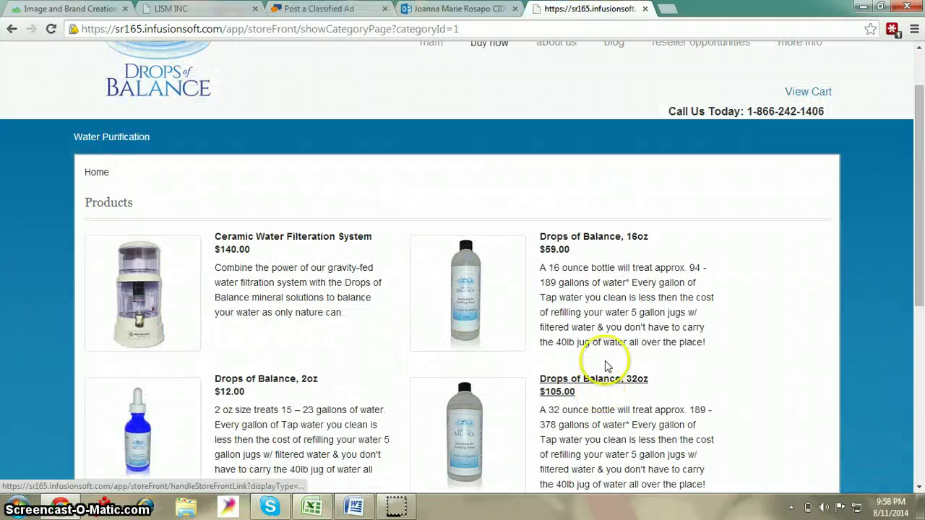
{"action": "scroll", "coordinate": [571, 347], "scroll_direction": "down", "scroll_amount": 2}
{"action": "scroll", "coordinate": [594, 361], "scroll_direction": "up", "scroll_amount": 2}
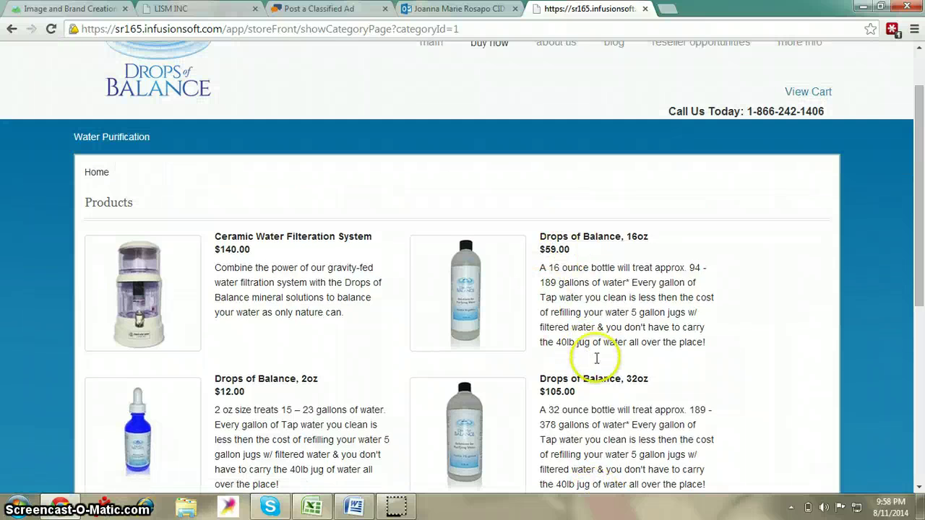
{"action": "left_click", "coordinate": [598, 242]}
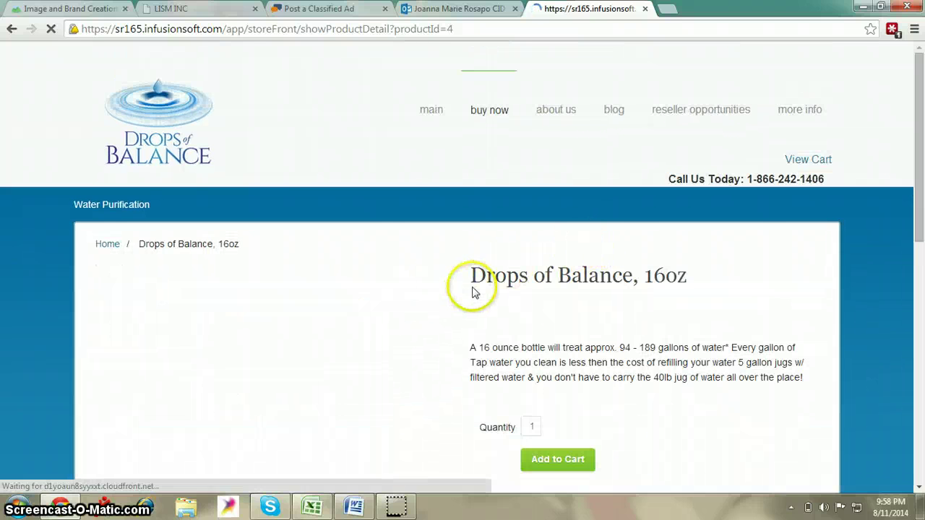
Copy the product name "Drops of Balance, 16oz" from the store page into the ad's title
{"action": "left_click", "coordinate": [323, 10]}
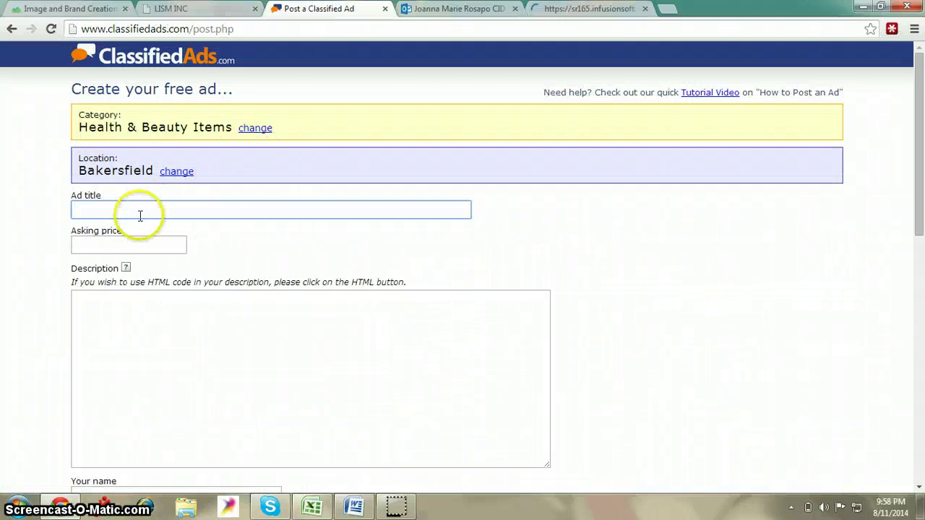
{"action": "left_click", "coordinate": [605, 10]}
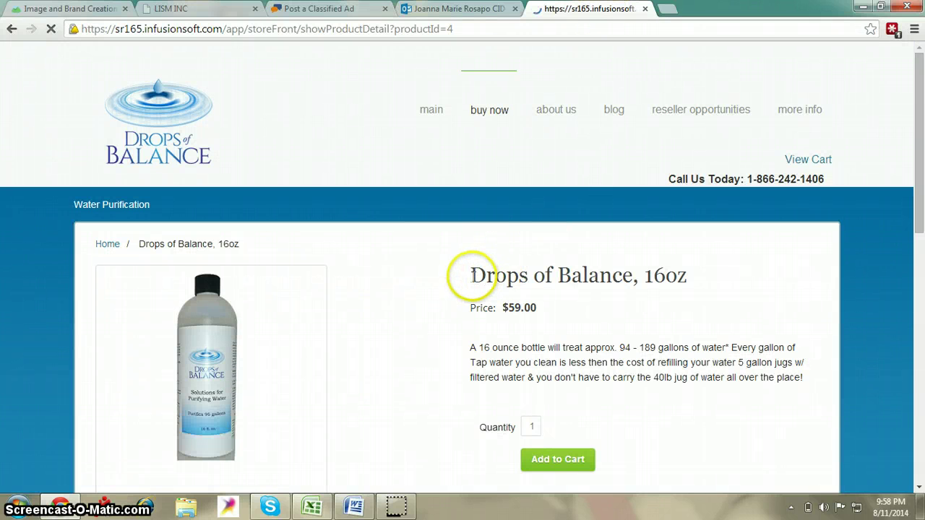
{"action": "left_click", "coordinate": [476, 276]}
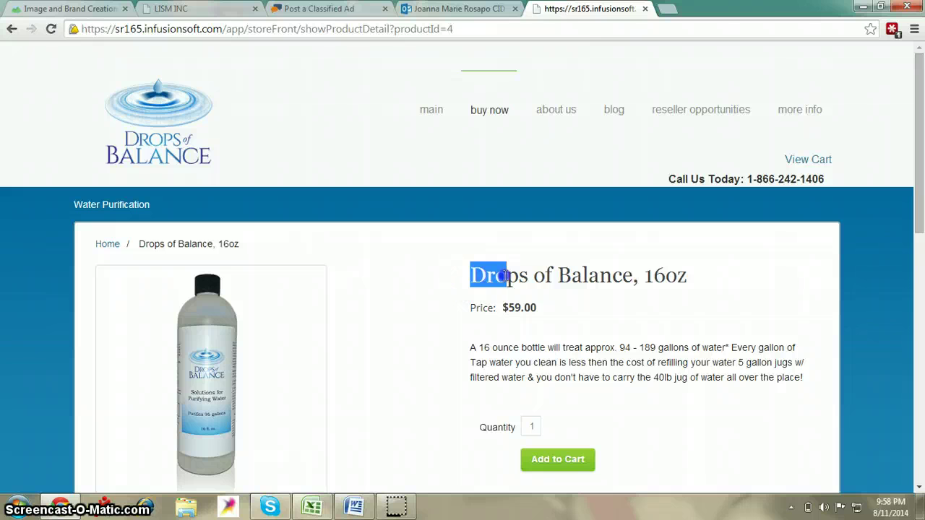
{"action": "left_click_drag", "start_coordinate": [506, 275], "coordinate": [556, 279]}
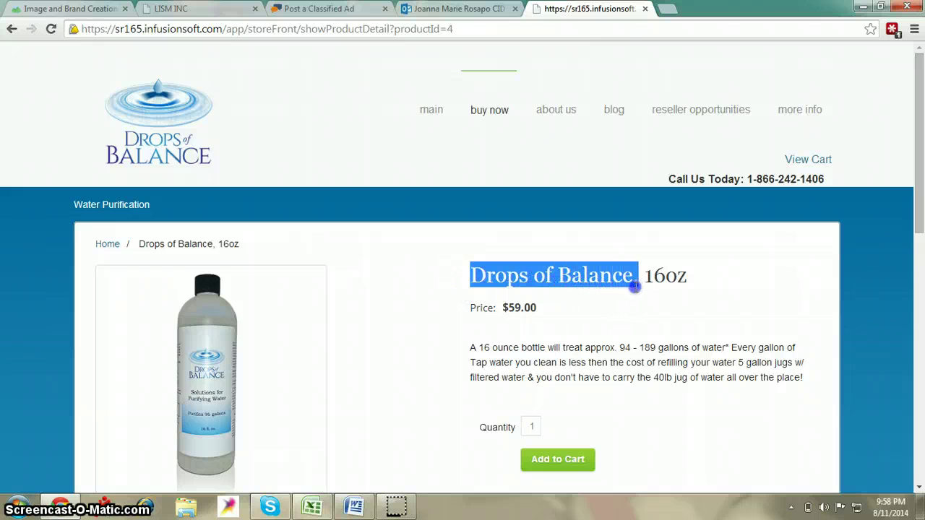
{"action": "mouse_move", "coordinate": [675, 287]}
{"action": "left_mouse_down"}
{"action": "mouse_move", "coordinate": [506, 306]}
{"action": "mouse_move", "coordinate": [681, 279]}
{"action": "left_mouse_up"}
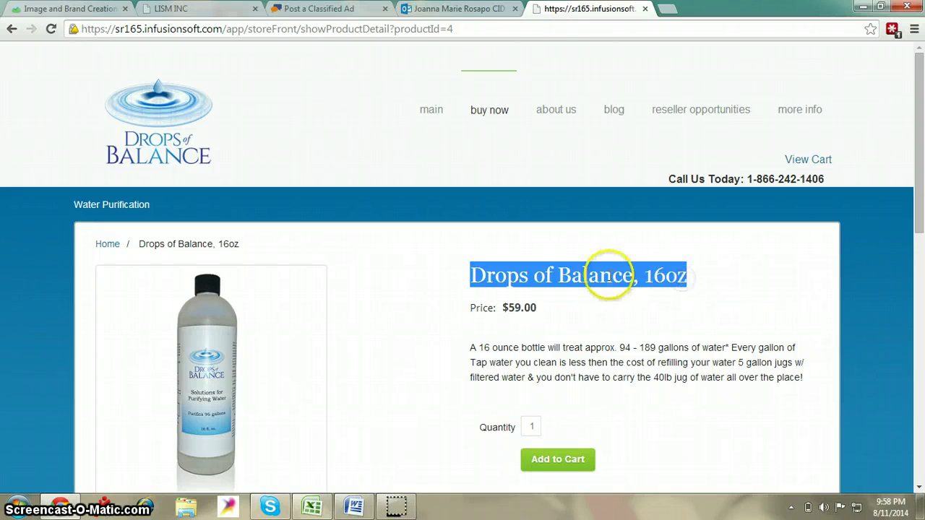
{"action": "right_click", "coordinate": [643, 282]}
{"action": "left_click", "coordinate": [654, 288]}
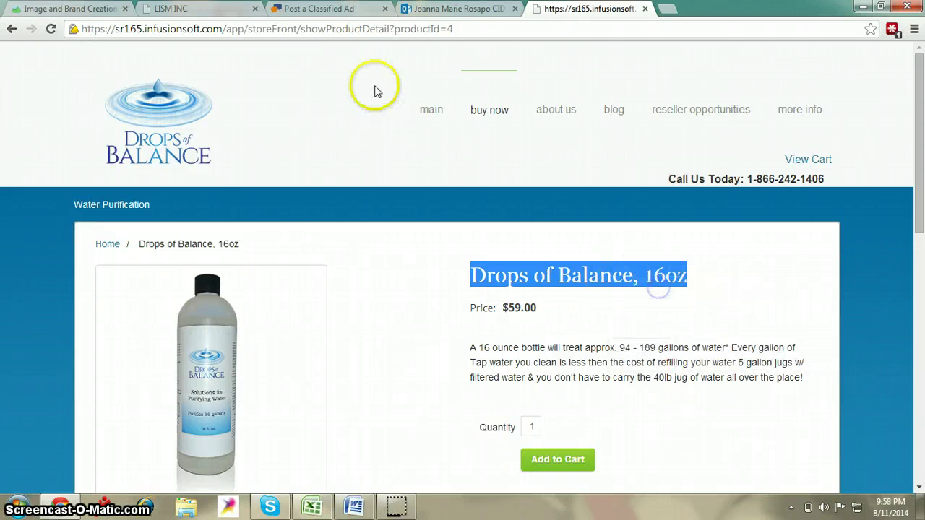
{"action": "left_click", "coordinate": [311, 8]}
{"action": "right_click", "coordinate": [209, 208]}
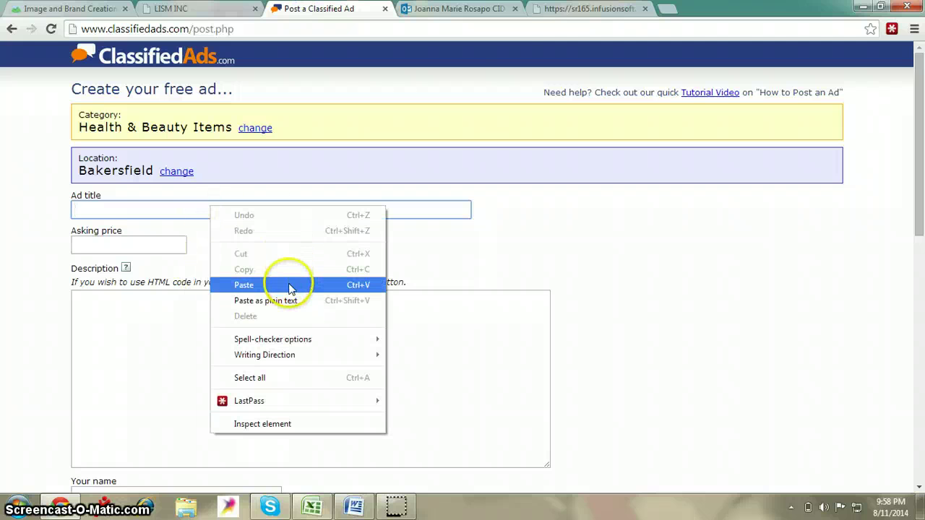
{"action": "left_click", "coordinate": [289, 285]}
Copy the $59.00 price from the store's product page into the ad's asking price
{"action": "left_click", "coordinate": [128, 245]}
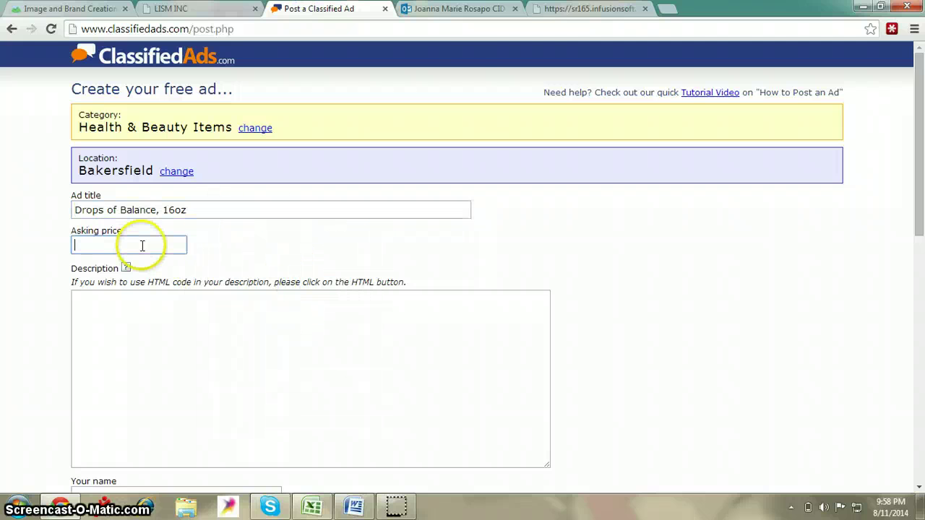
{"action": "left_click", "coordinate": [567, 9]}
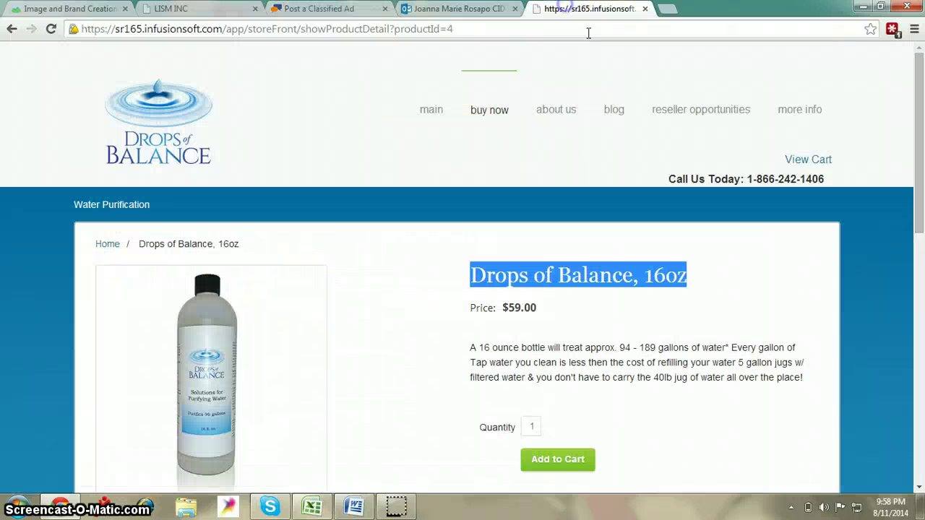
{"action": "left_click", "coordinate": [508, 312]}
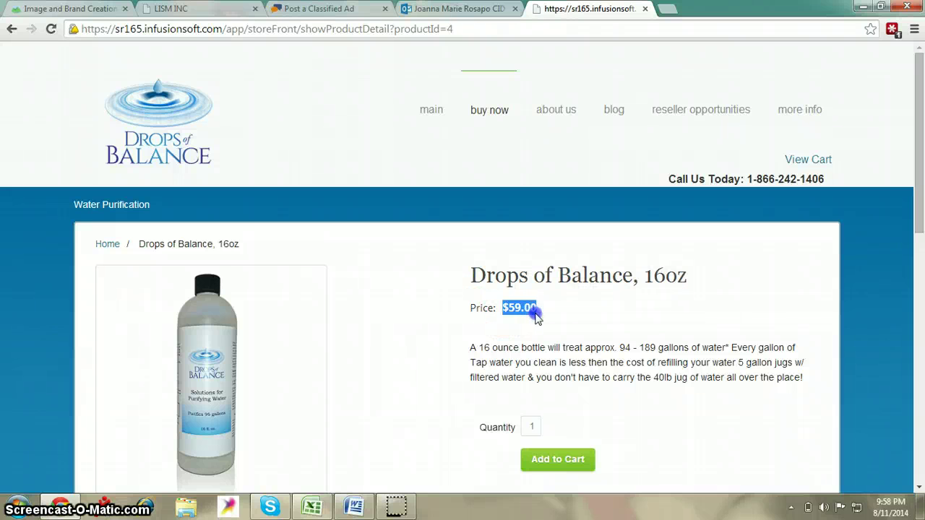
{"action": "right_click", "coordinate": [532, 309]}
{"action": "left_click", "coordinate": [560, 315]}
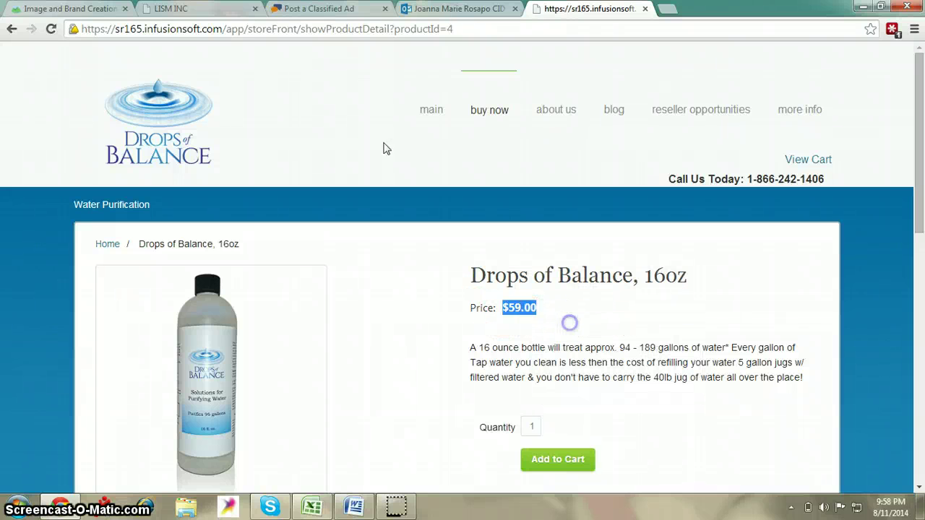
{"action": "left_click", "coordinate": [318, 9]}
{"action": "right_click", "coordinate": [131, 245]}
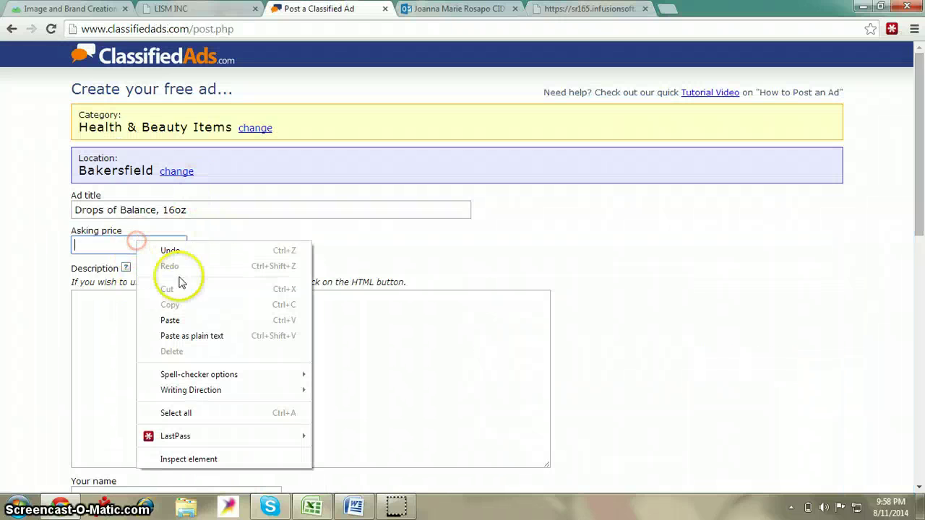
{"action": "left_click", "coordinate": [162, 320]}
Copy the store's product description, from its first line through the second "94 - 189 gallons of water*" line, into the ad's description
{"action": "left_click", "coordinate": [188, 358]}
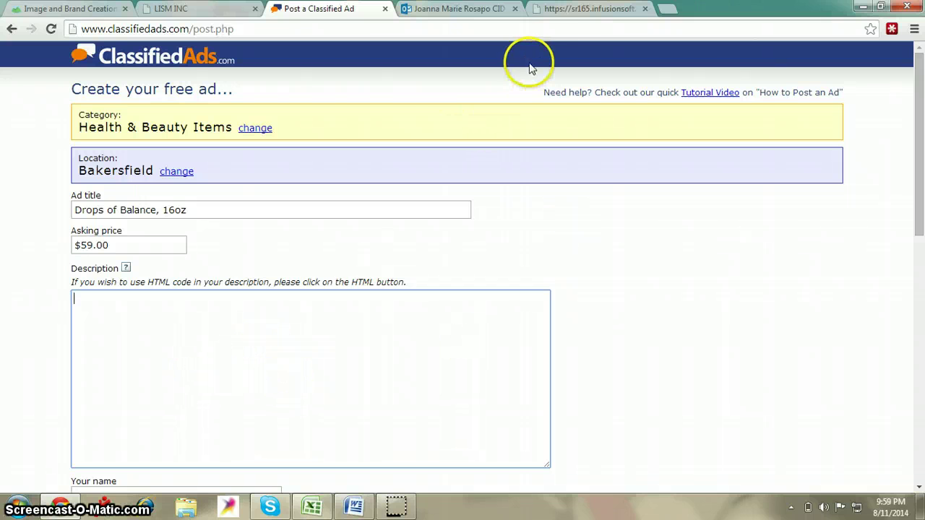
{"action": "left_click", "coordinate": [578, 10]}
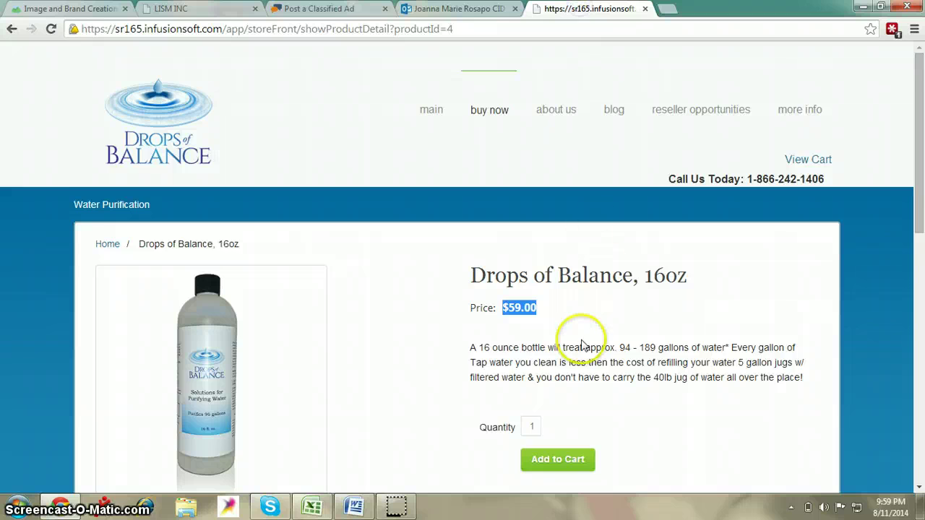
{"action": "scroll", "coordinate": [578, 332], "scroll_direction": "down", "scroll_amount": 4}
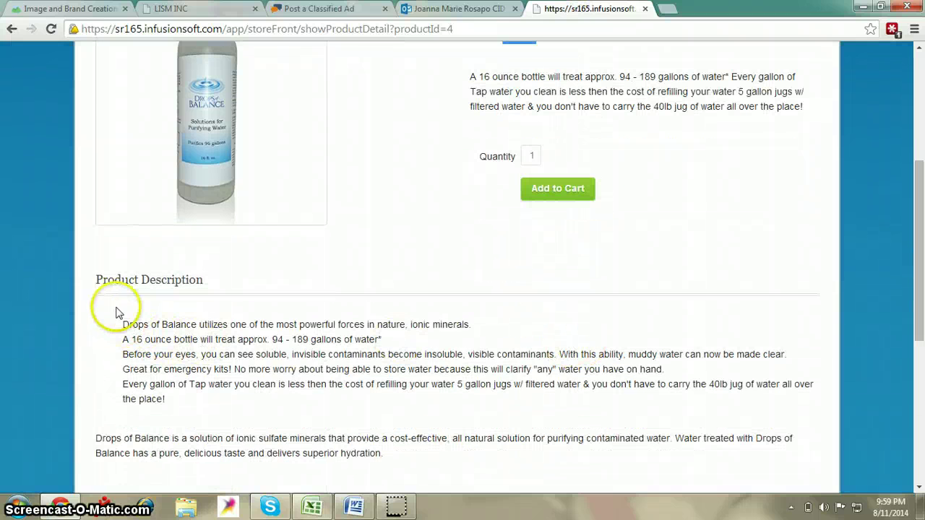
{"action": "scroll", "coordinate": [495, 238], "scroll_direction": "up", "scroll_amount": 3}
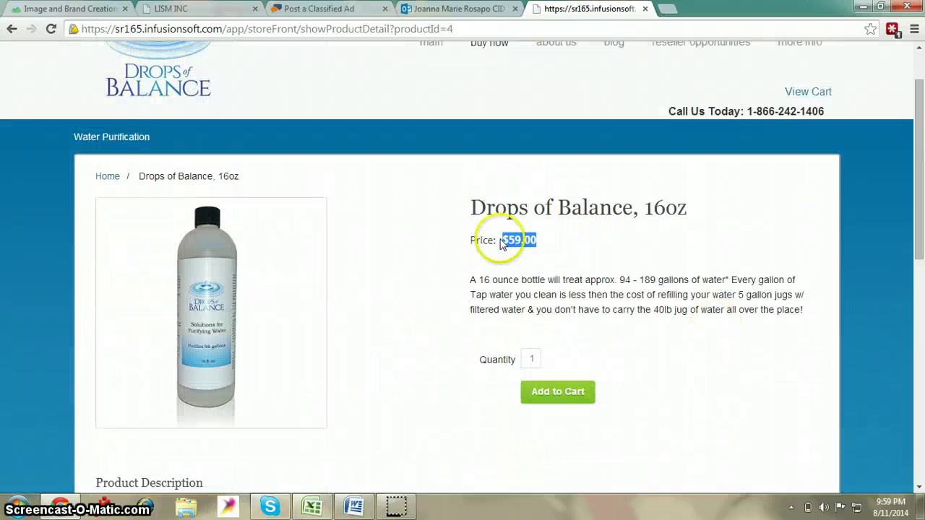
{"action": "scroll", "coordinate": [444, 232], "scroll_direction": "down", "scroll_amount": 2}
{"action": "scroll", "coordinate": [140, 290], "scroll_direction": "down", "scroll_amount": 4}
{"action": "scroll", "coordinate": [182, 223], "scroll_direction": "up", "scroll_amount": 2}
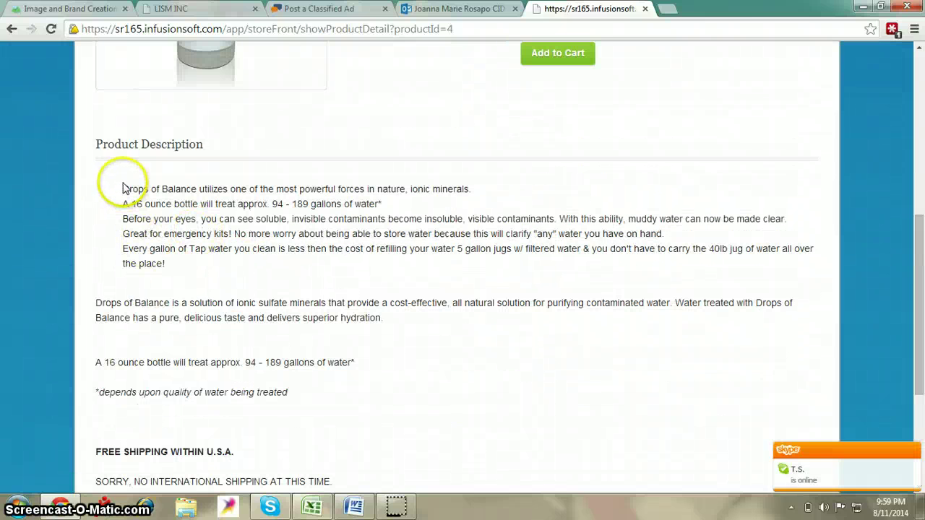
{"action": "left_click_drag", "start_coordinate": [123, 187], "coordinate": [440, 375]}
{"action": "right_click", "coordinate": [375, 285]}
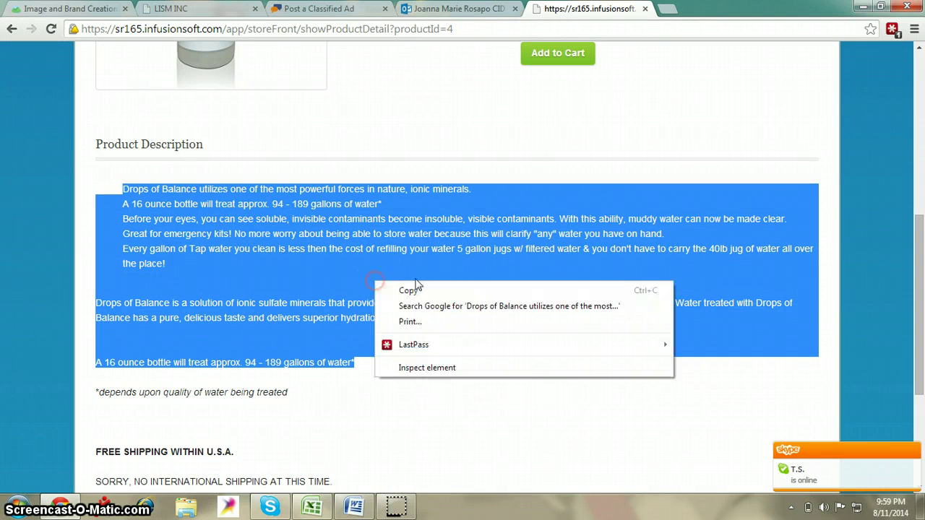
{"action": "left_click", "coordinate": [426, 291]}
{"action": "left_click", "coordinate": [304, 8]}
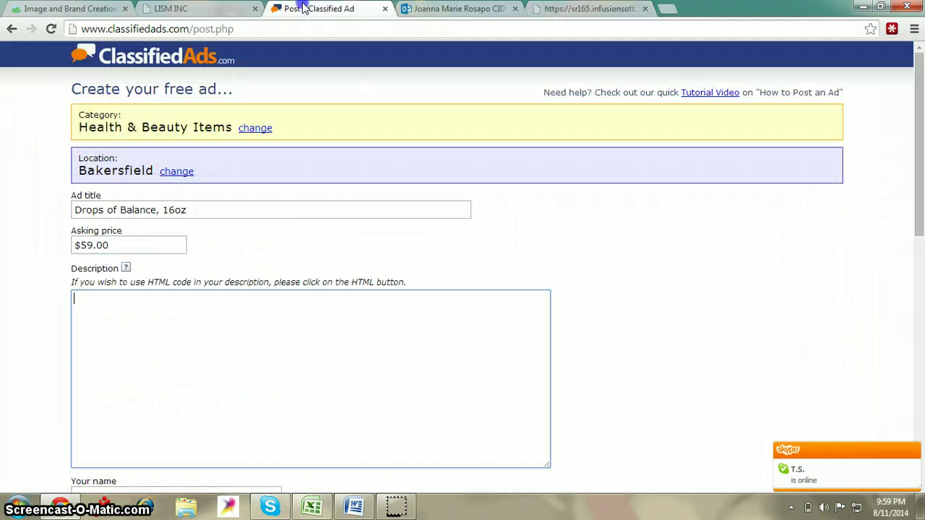
{"action": "right_click", "coordinate": [271, 353]}
{"action": "left_click", "coordinate": [320, 209]}
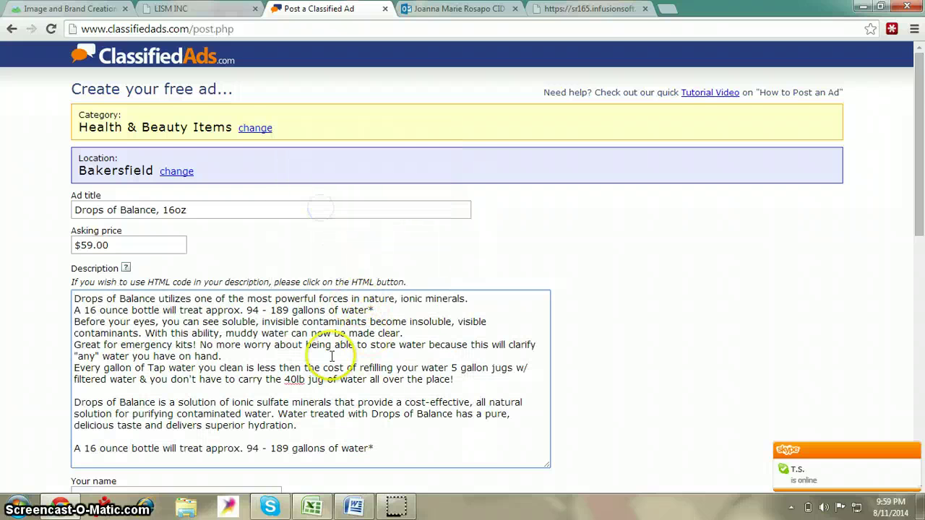
Enter "Drop of Balance" as the advertiser's name in the ad form
{"action": "scroll", "coordinate": [383, 399], "scroll_direction": "down", "scroll_amount": 1}
{"action": "scroll", "coordinate": [383, 406], "scroll_direction": "down", "scroll_amount": 1}
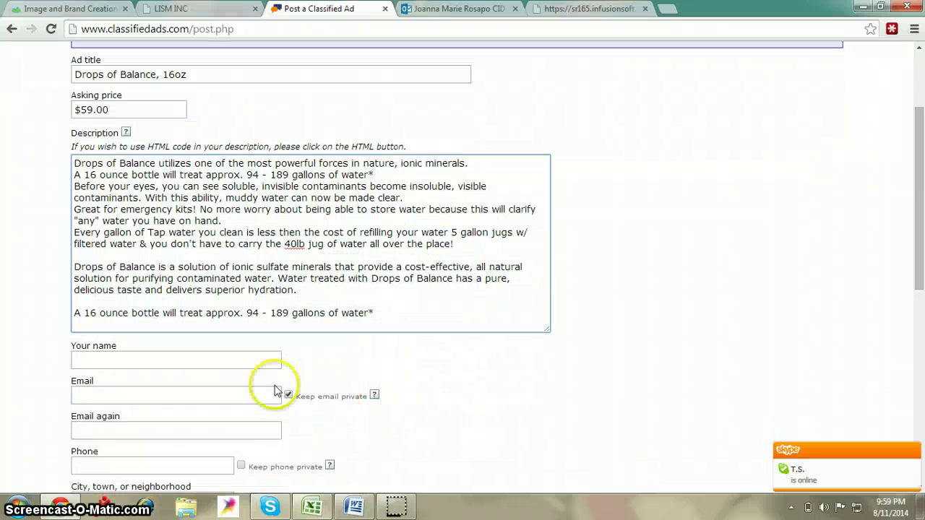
{"action": "left_click", "coordinate": [241, 358]}
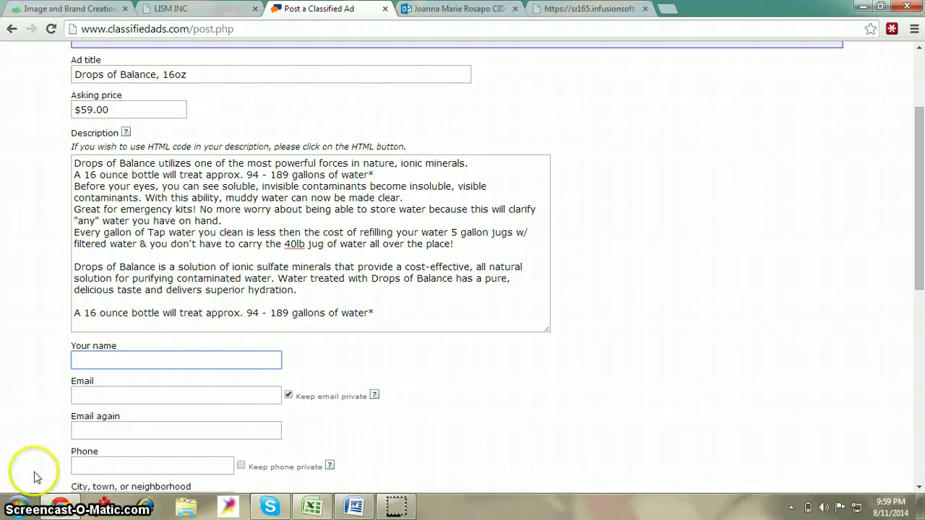
{"action": "type", "text": "rop "}
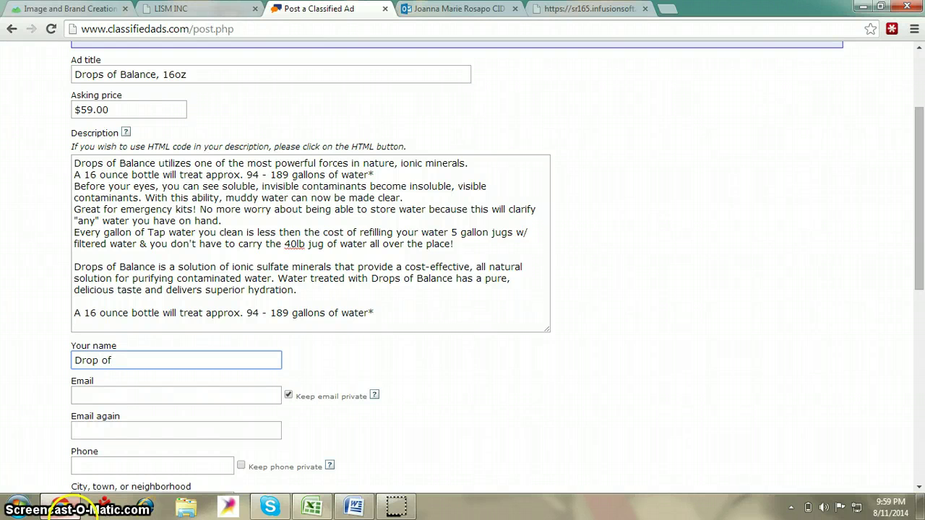
{"action": "type", "text": "of"}
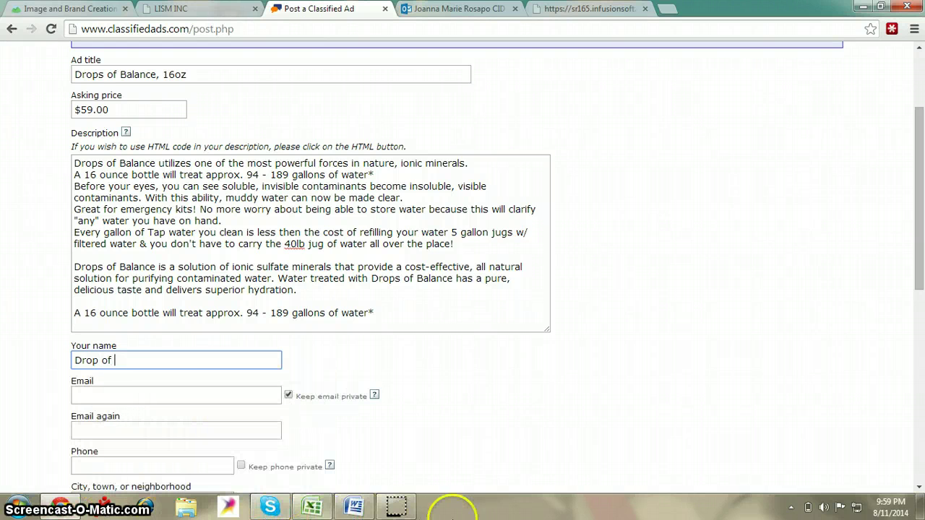
{"action": "left_click", "coordinate": [915, 506]}
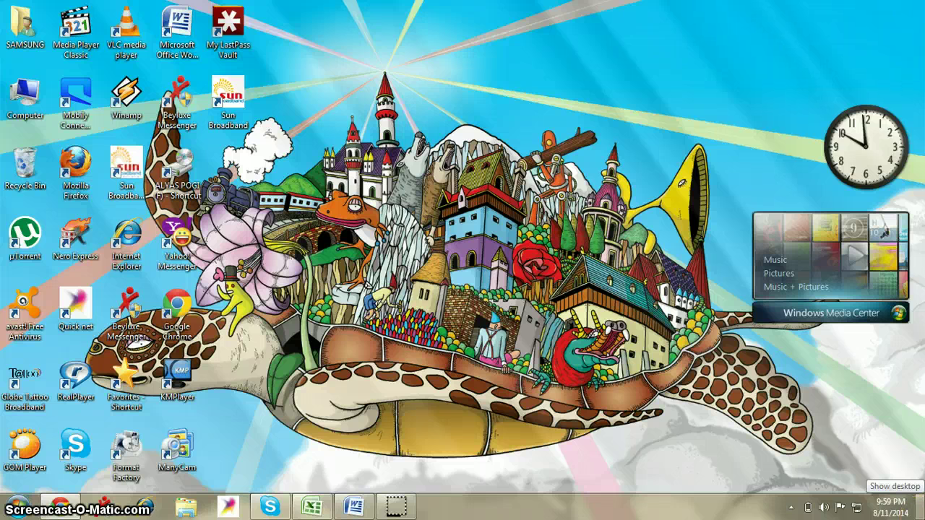
{"action": "left_click", "coordinate": [914, 506]}
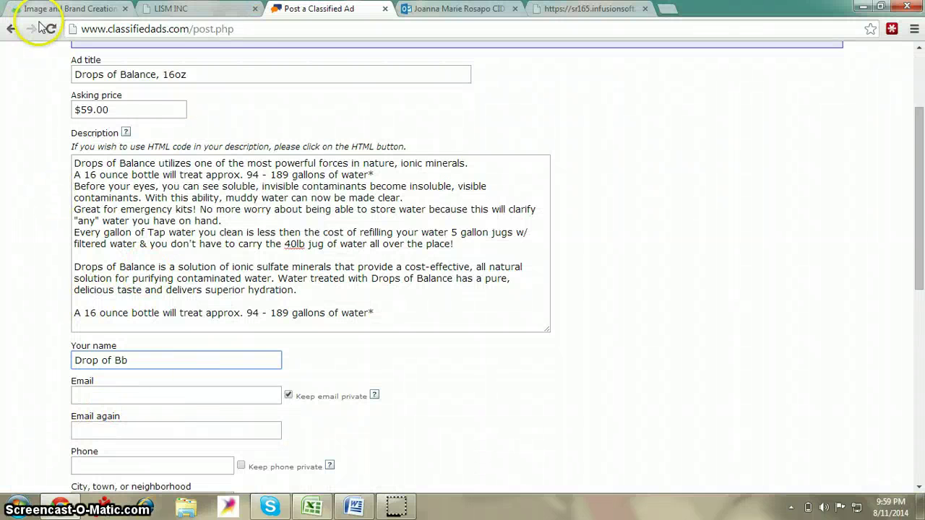
{"action": "type", "text": "alance"}
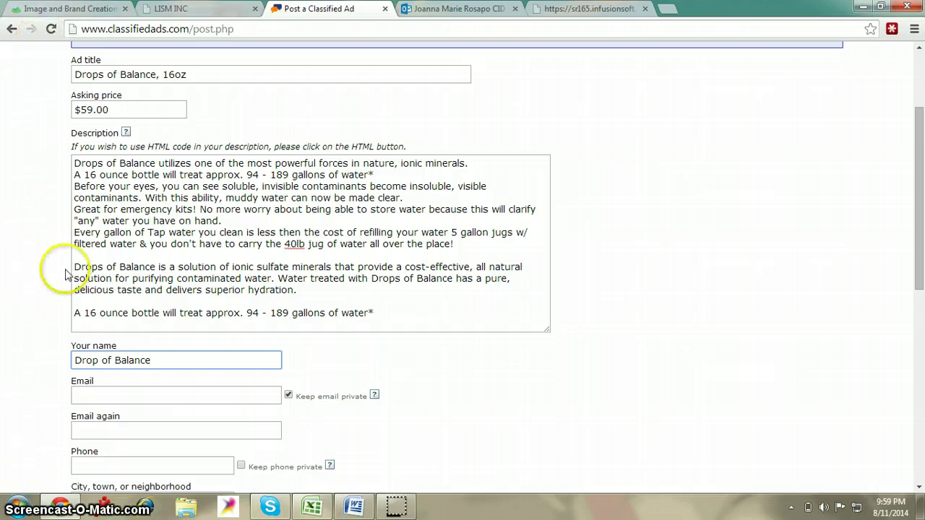
Open the Drops of Balance main site and copy the link address of the contact e-mail under Contact Us for the ad's Email field
{"action": "left_click", "coordinate": [124, 396]}
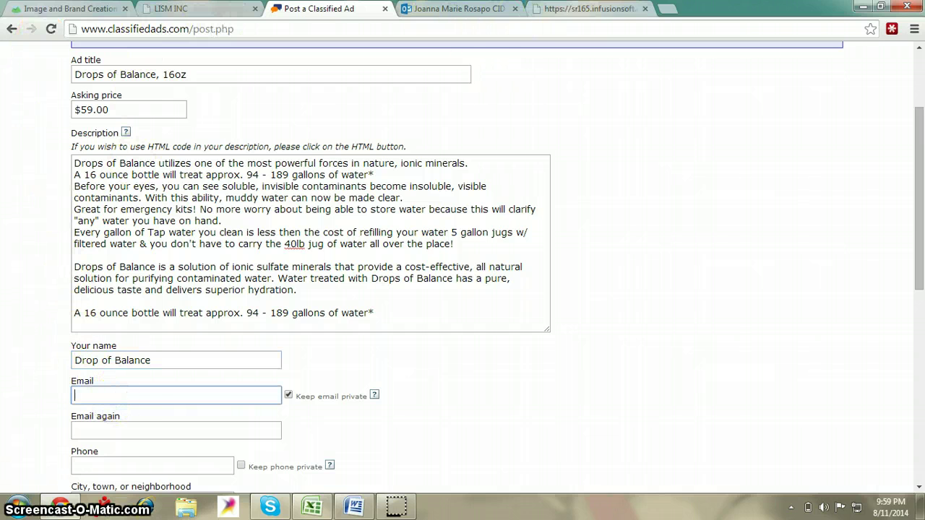
{"action": "left_click", "coordinate": [587, 9]}
{"action": "scroll", "coordinate": [538, 302], "scroll_direction": "up", "scroll_amount": 6}
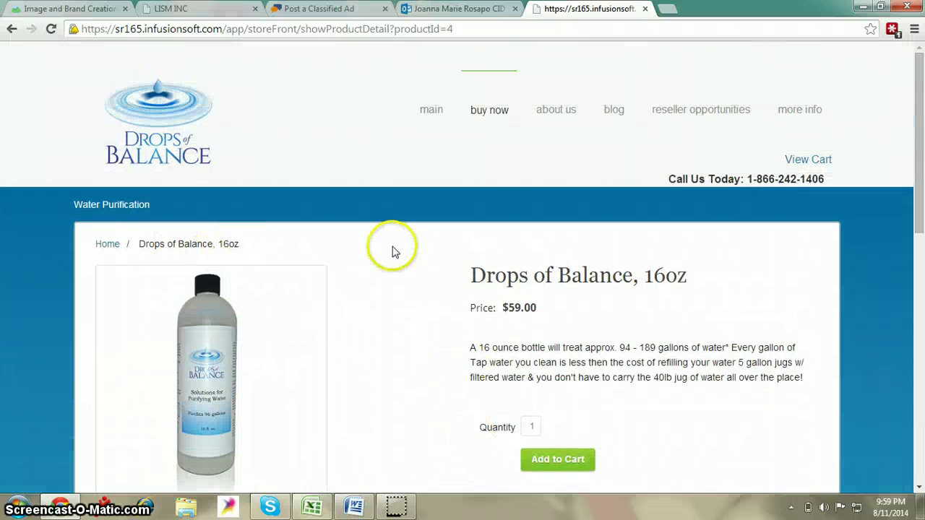
{"action": "left_click", "coordinate": [428, 112]}
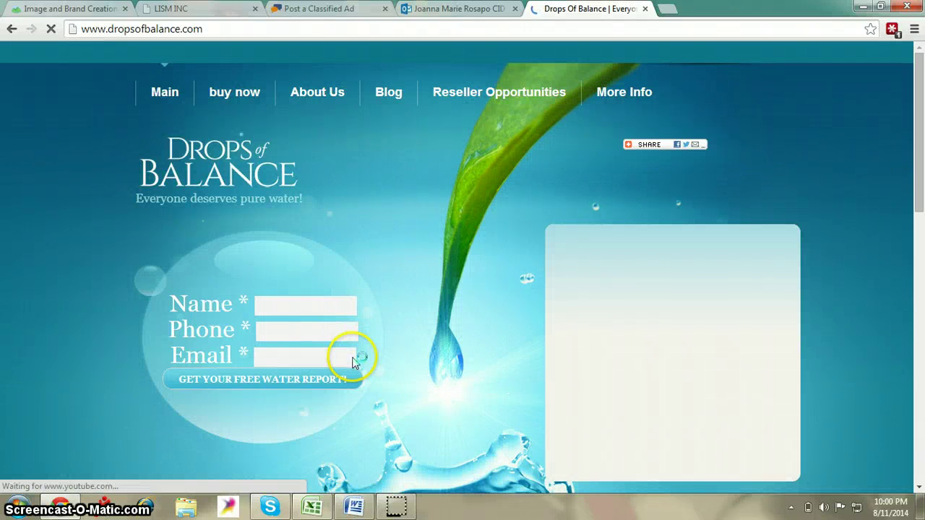
{"action": "scroll", "coordinate": [413, 362], "scroll_direction": "down", "scroll_amount": 3}
{"action": "scroll", "coordinate": [415, 372], "scroll_direction": "up", "scroll_amount": 3}
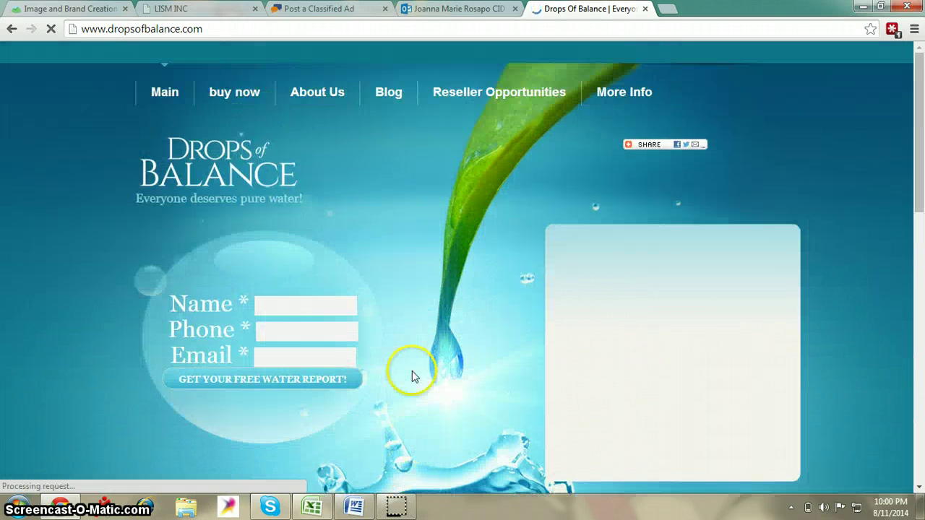
{"action": "scroll", "coordinate": [411, 372], "scroll_direction": "down", "scroll_amount": 3}
{"action": "scroll", "coordinate": [397, 311], "scroll_direction": "down", "scroll_amount": 3}
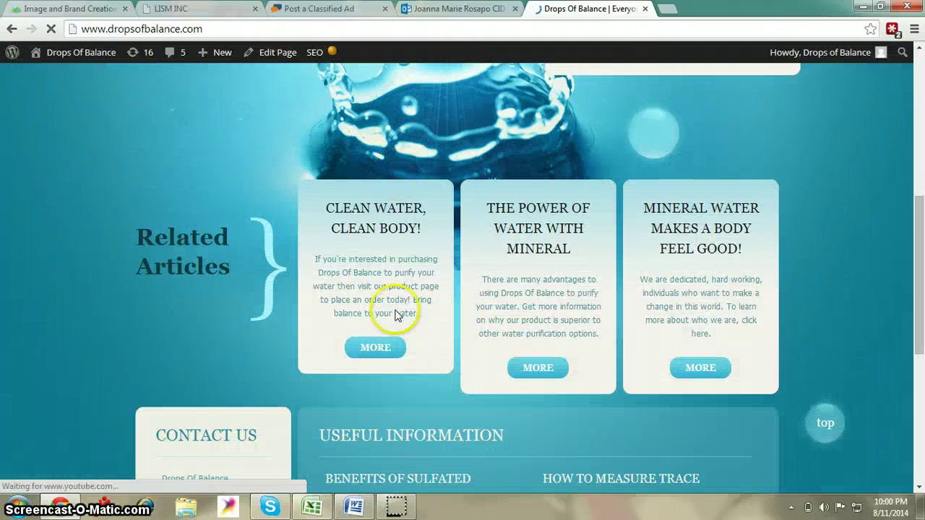
{"action": "scroll", "coordinate": [303, 361], "scroll_direction": "down", "scroll_amount": 2}
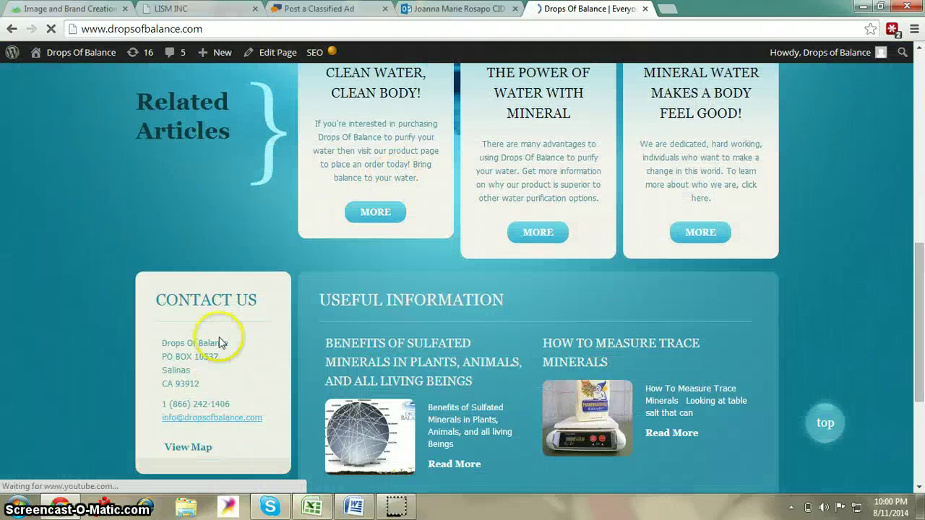
{"action": "right_click", "coordinate": [209, 423]}
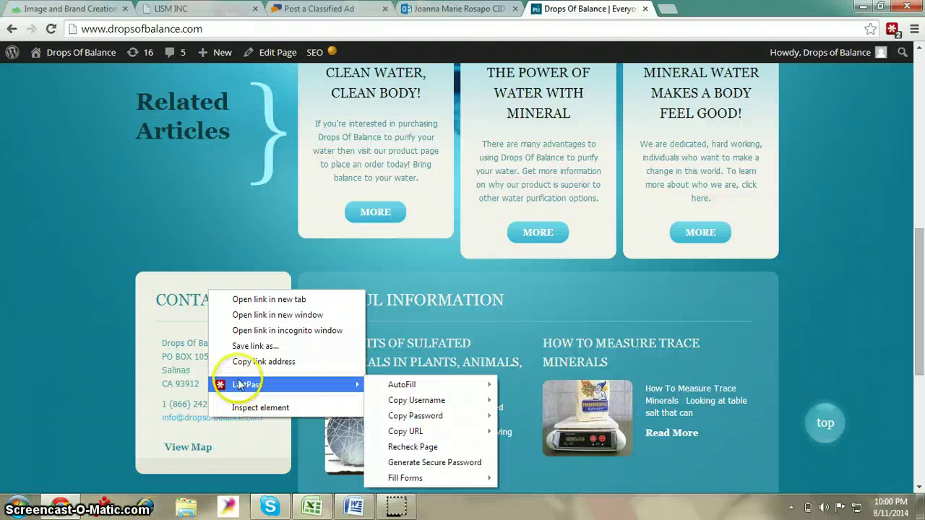
{"action": "left_click", "coordinate": [264, 364]}
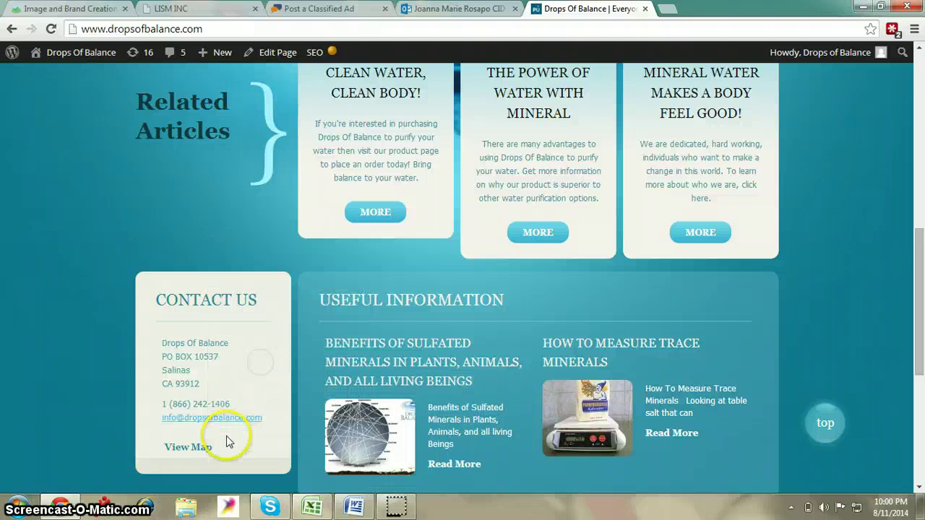
Paste the copied contact link into the ad's Email and Email again fields, removing the trailing # from the first one
{"action": "left_click", "coordinate": [325, 10]}
{"action": "right_click", "coordinate": [120, 394]}
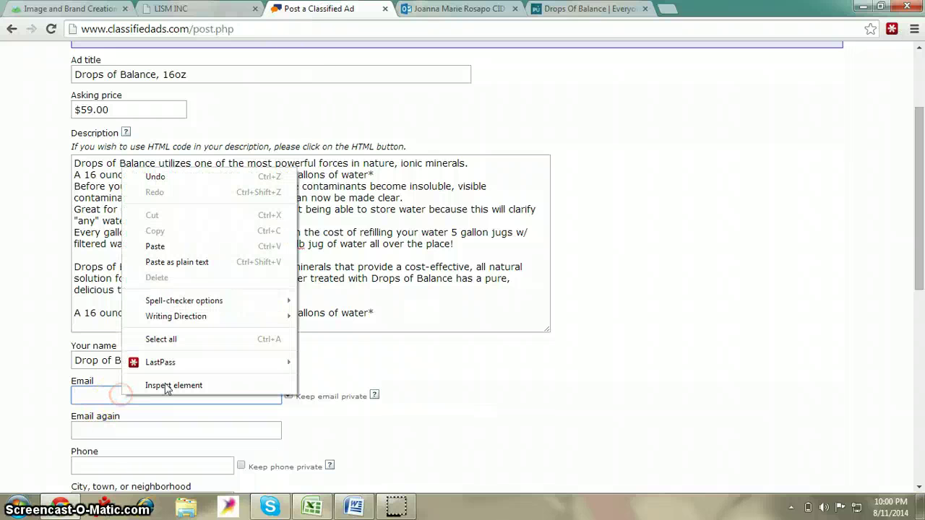
{"action": "left_click", "coordinate": [186, 248]}
{"action": "scroll", "coordinate": [192, 361], "scroll_direction": "down", "scroll_amount": 1}
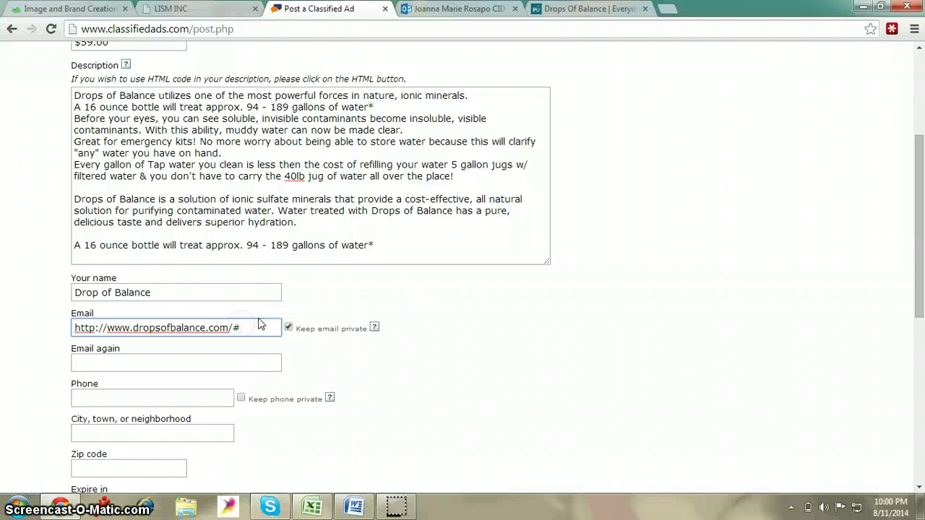
{"action": "left_click", "coordinate": [246, 366]}
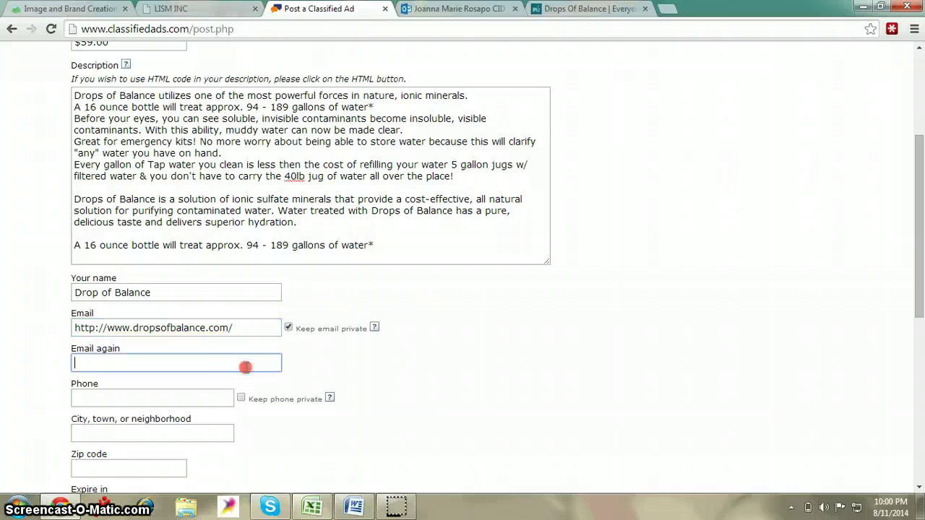
{"action": "right_click", "coordinate": [246, 366]}
{"action": "left_click", "coordinate": [296, 215]}
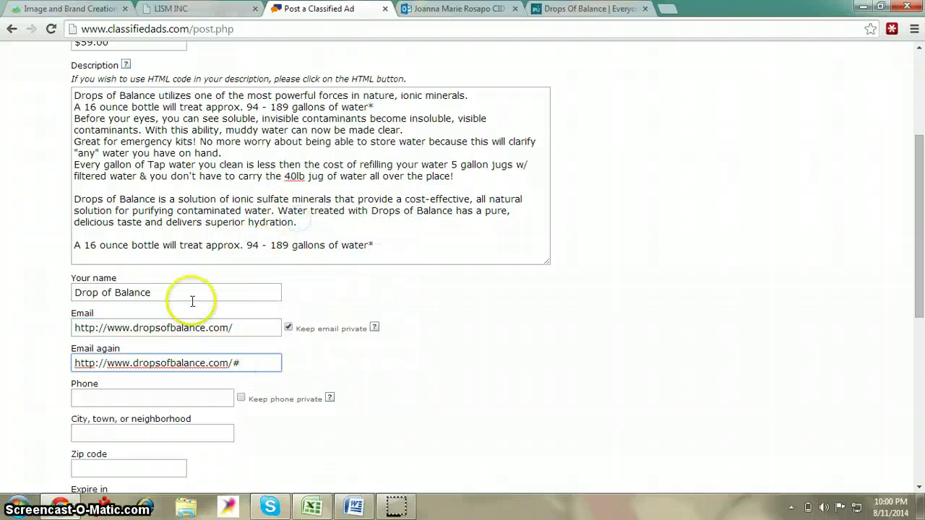
Copy the phone number under Contact Us on the Drops of Balance site into the ad's Phone field
{"action": "left_click", "coordinate": [111, 400]}
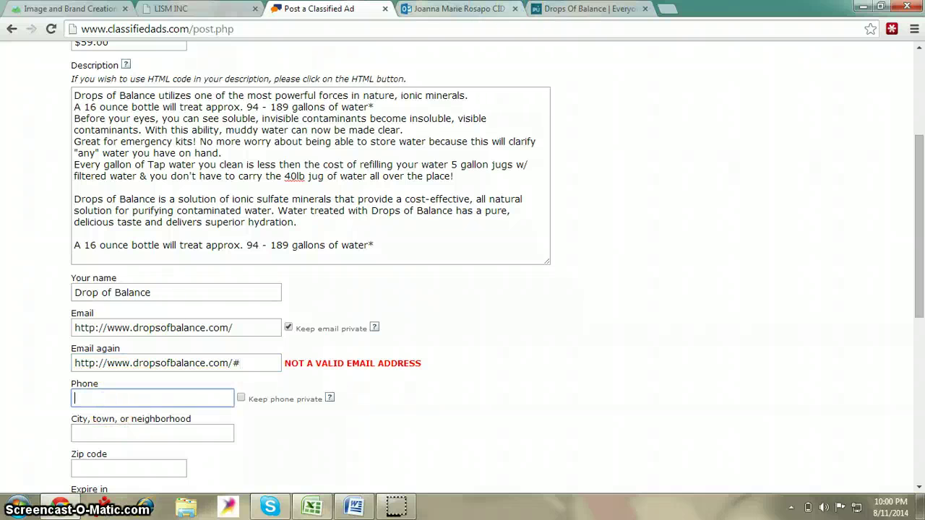
{"action": "left_click", "coordinate": [586, 9]}
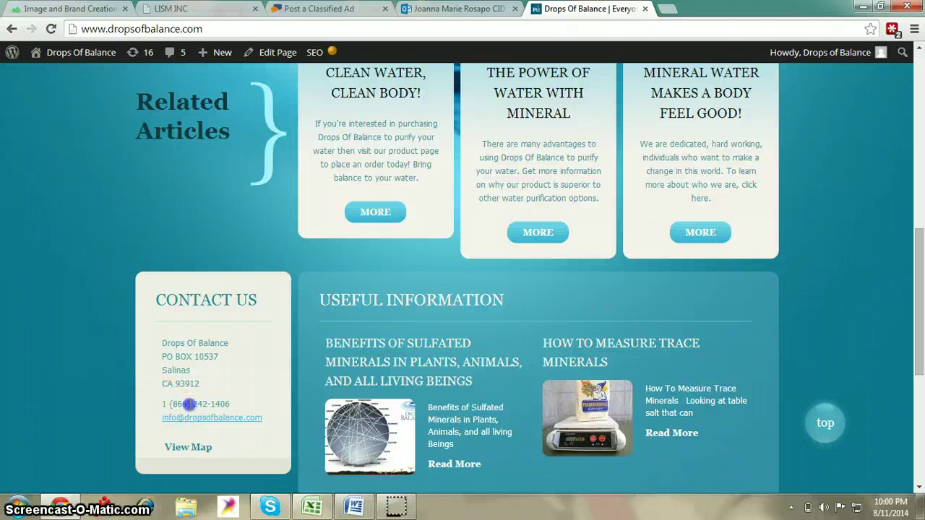
{"action": "right_click", "coordinate": [230, 404]}
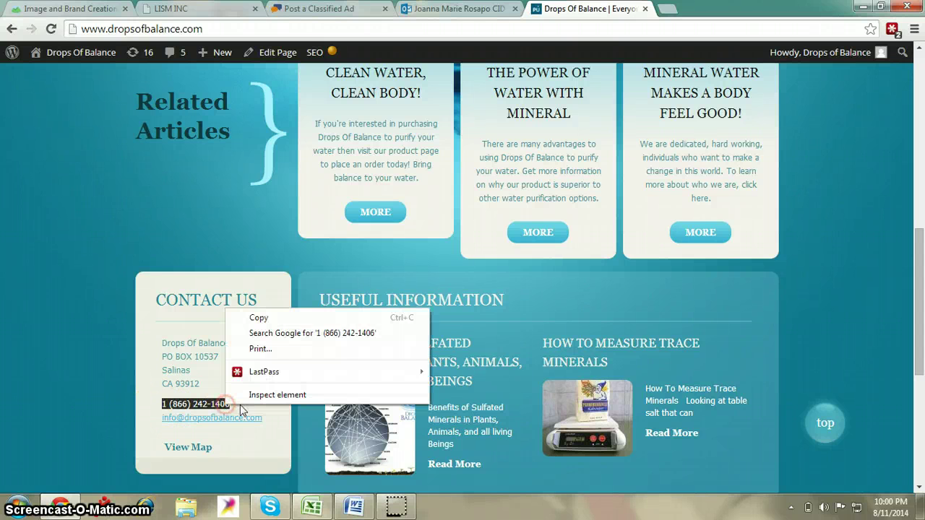
{"action": "left_click", "coordinate": [300, 318]}
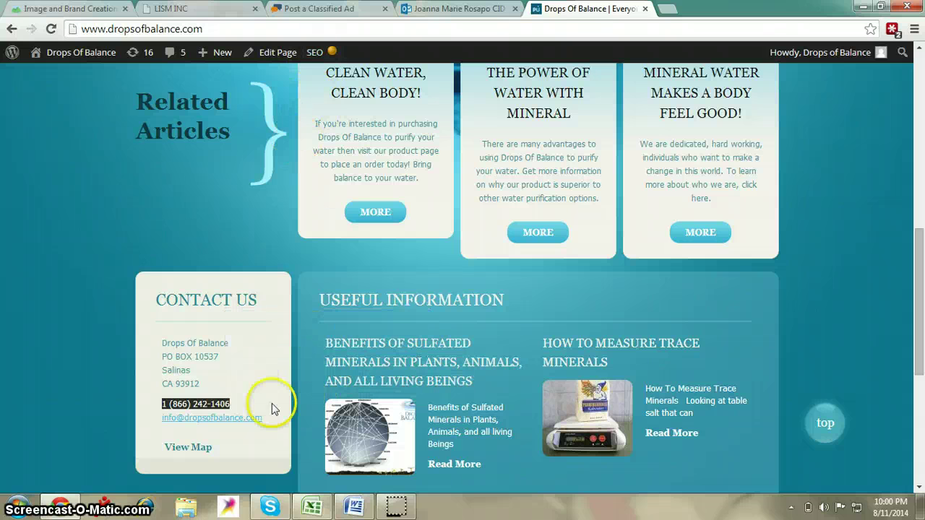
{"action": "left_click", "coordinate": [323, 7]}
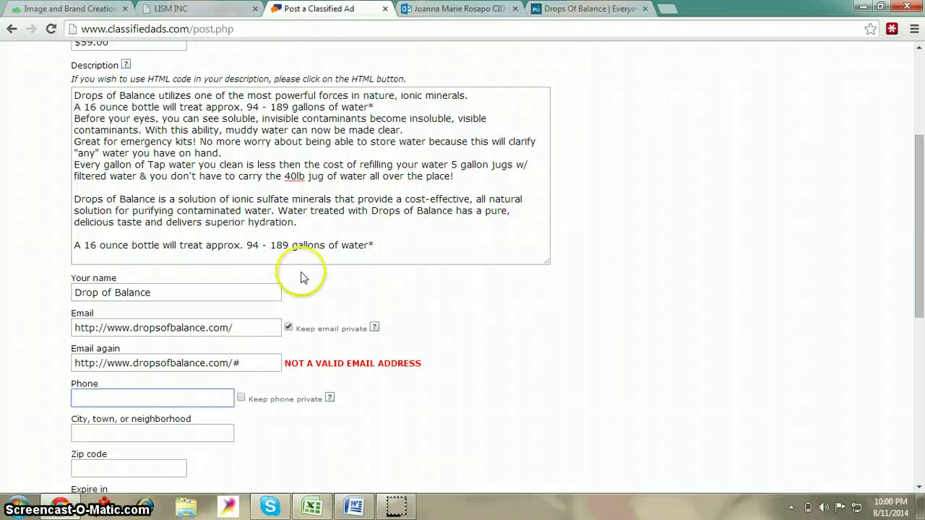
{"action": "left_click", "coordinate": [138, 397]}
{"action": "right_click", "coordinate": [137, 396]}
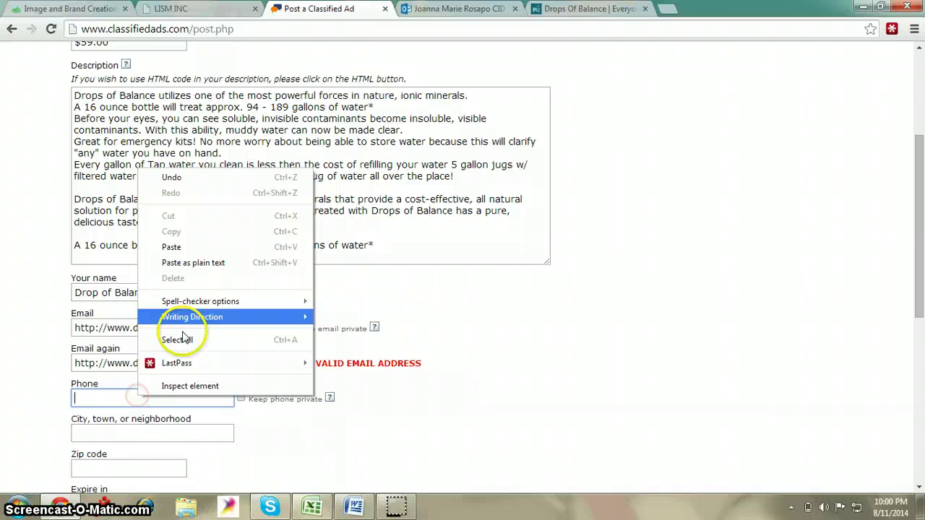
{"action": "left_click", "coordinate": [196, 246]}
Copy the full postal address under Contact Us on the Drops of Balance site into the ad's city, town, or neighborhood field
{"action": "scroll", "coordinate": [259, 366], "scroll_direction": "down", "scroll_amount": 1}
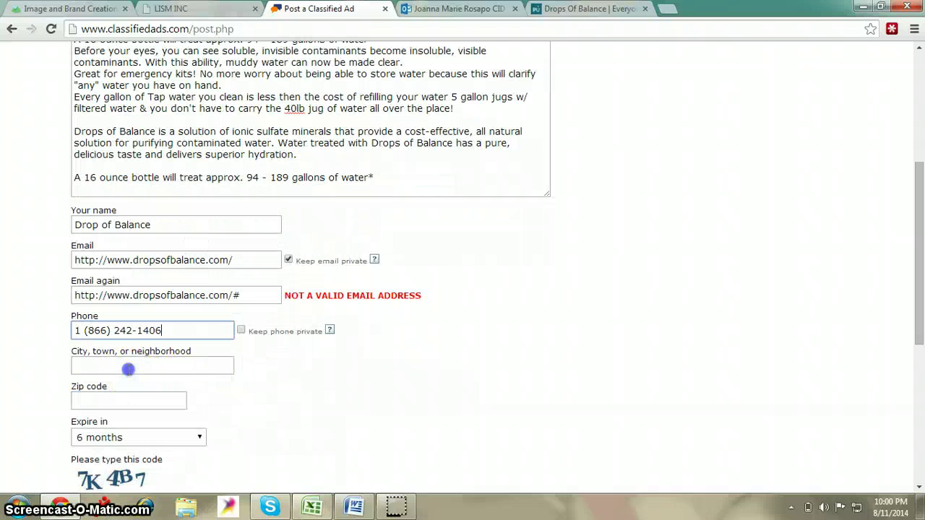
{"action": "left_click", "coordinate": [129, 369]}
{"action": "left_click", "coordinate": [579, 9]}
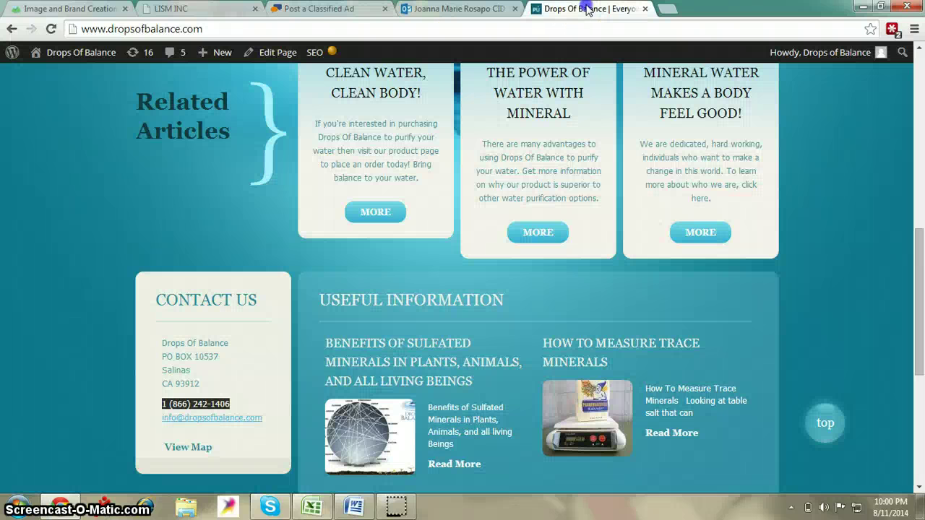
{"action": "left_click_drag", "start_coordinate": [164, 355], "coordinate": [203, 375]}
{"action": "right_click", "coordinate": [203, 375]}
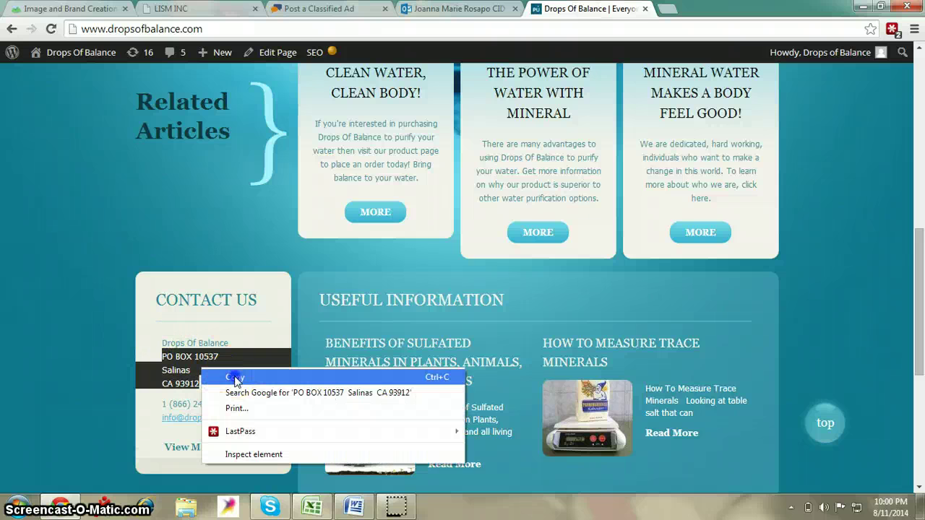
{"action": "left_click", "coordinate": [233, 377]}
{"action": "key", "text": "ctrl+shift+Tab"}
{"action": "key", "text": "ctrl+shift+Tab"}
{"action": "right_click", "coordinate": [119, 367]}
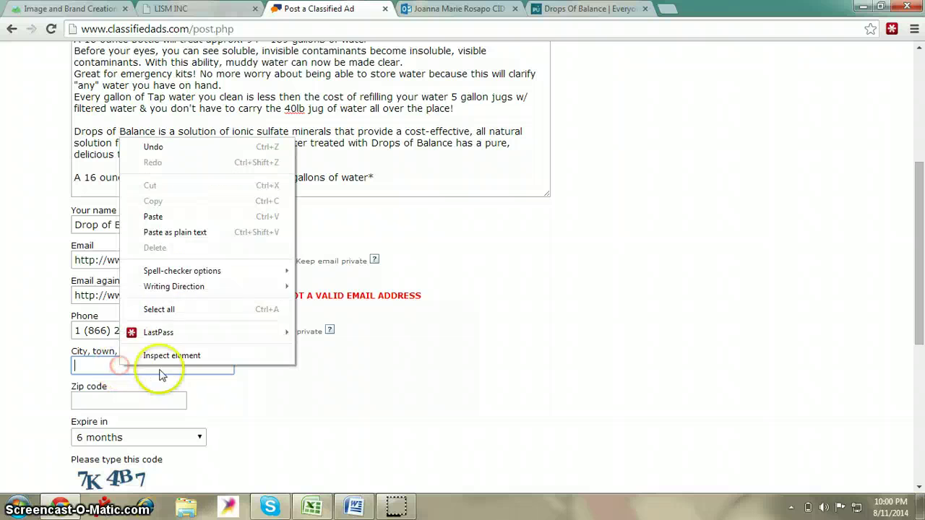
{"action": "left_click", "coordinate": [179, 218]}
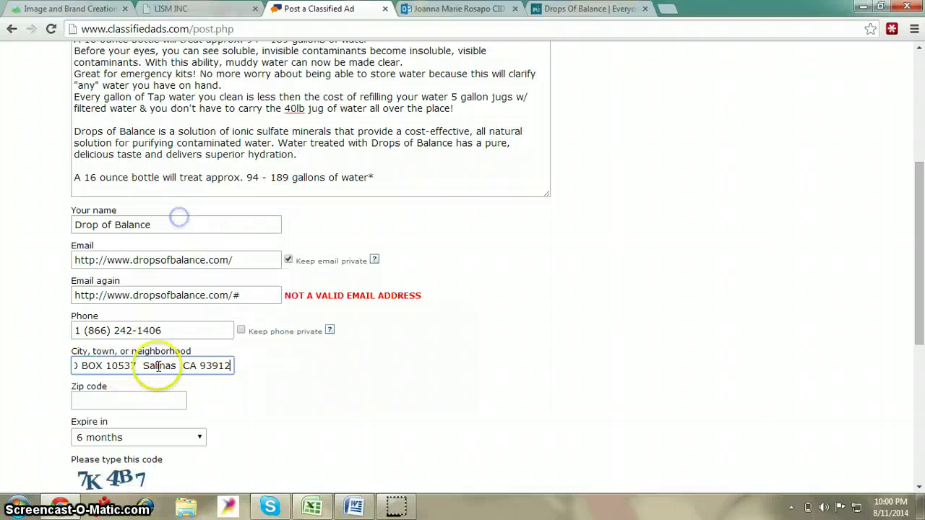
Cut the zip code from the end of the pasted address and paste it into the Zip code field
{"action": "right_click", "coordinate": [221, 368]}
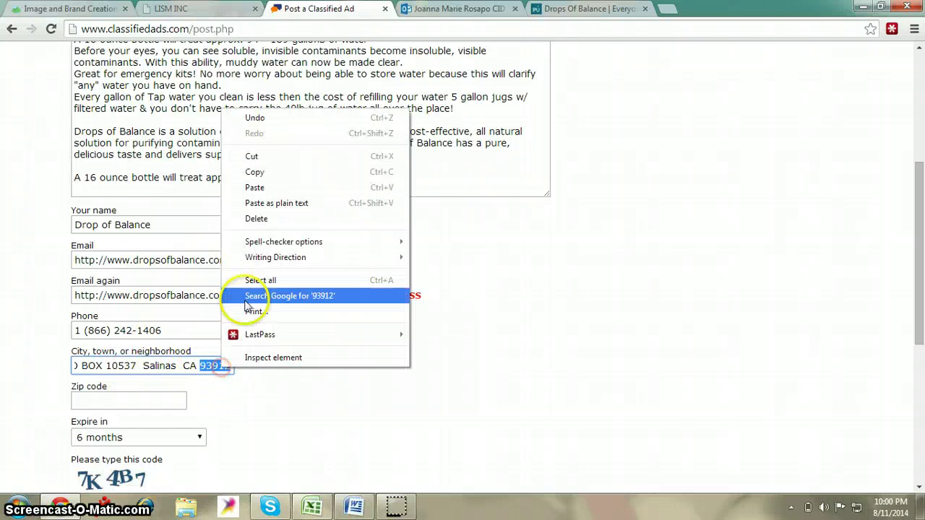
{"action": "left_click", "coordinate": [262, 155]}
{"action": "left_click", "coordinate": [118, 402]}
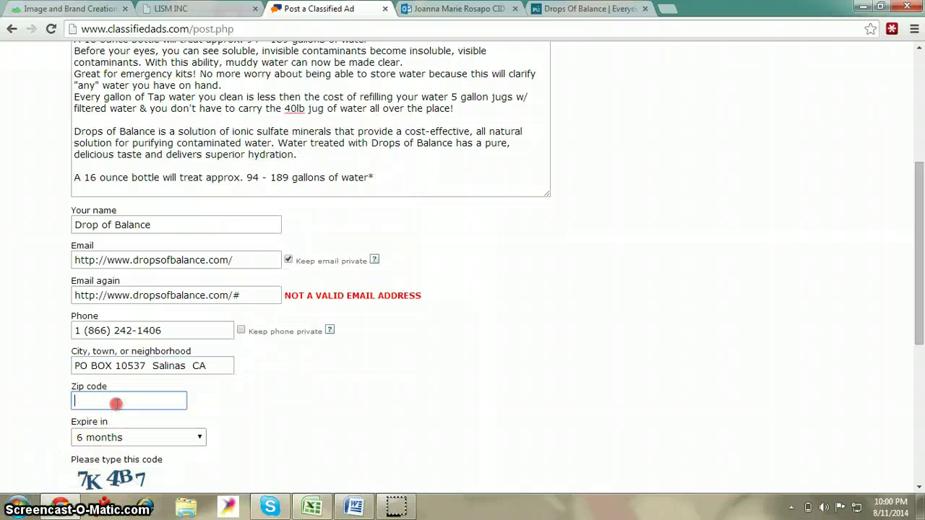
{"action": "right_click", "coordinate": [118, 400]}
{"action": "left_click", "coordinate": [175, 199]}
Choose 6 months as the ad's expiration period
{"action": "scroll", "coordinate": [242, 284], "scroll_direction": "down", "scroll_amount": 2}
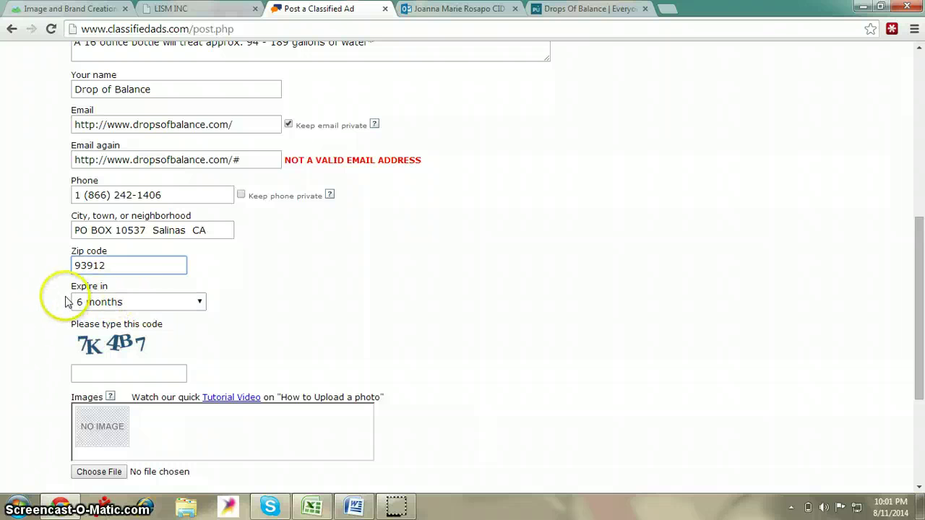
{"action": "left_click", "coordinate": [201, 304]}
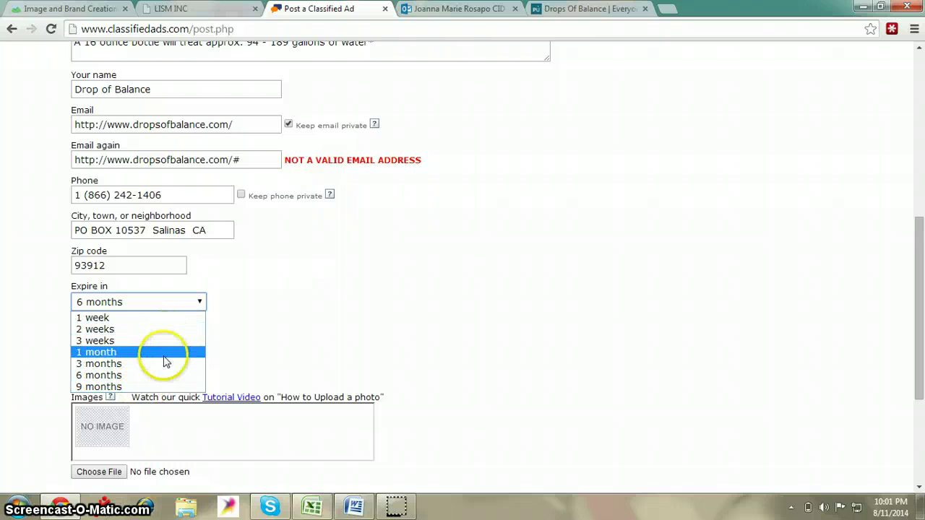
{"action": "left_click", "coordinate": [135, 381]}
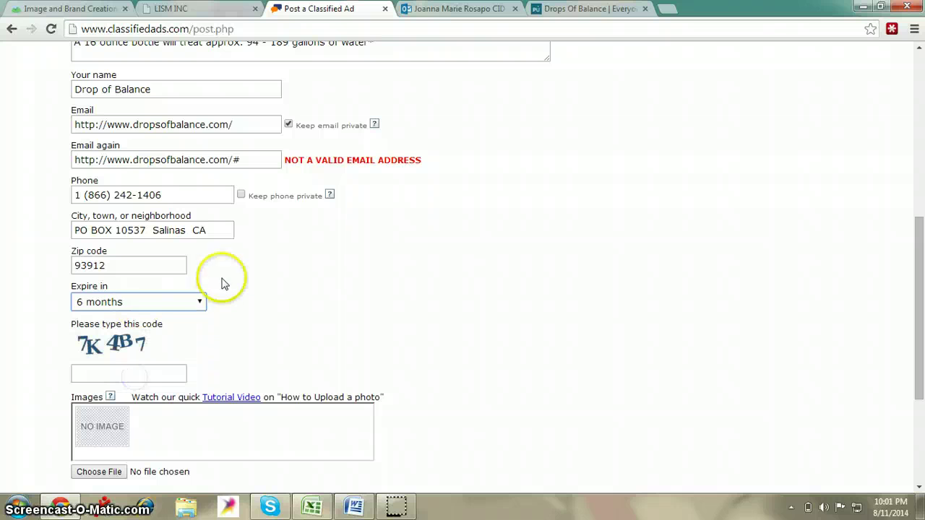
Enter the verification code from the captcha image into the code field of the ad form
{"action": "left_click", "coordinate": [106, 369]}
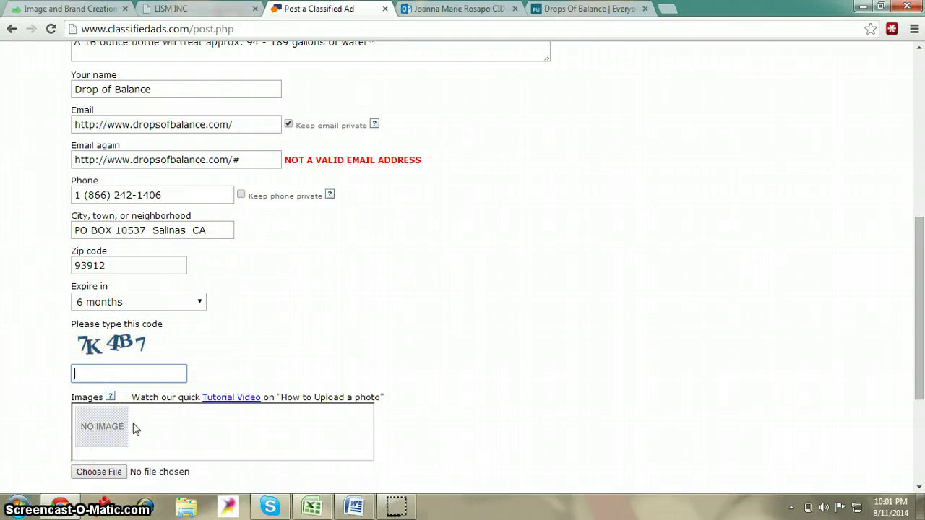
{"action": "left_click", "coordinate": [295, 383]}
{"action": "left_click", "coordinate": [348, 396]}
{"action": "type", "text": "4B7"}
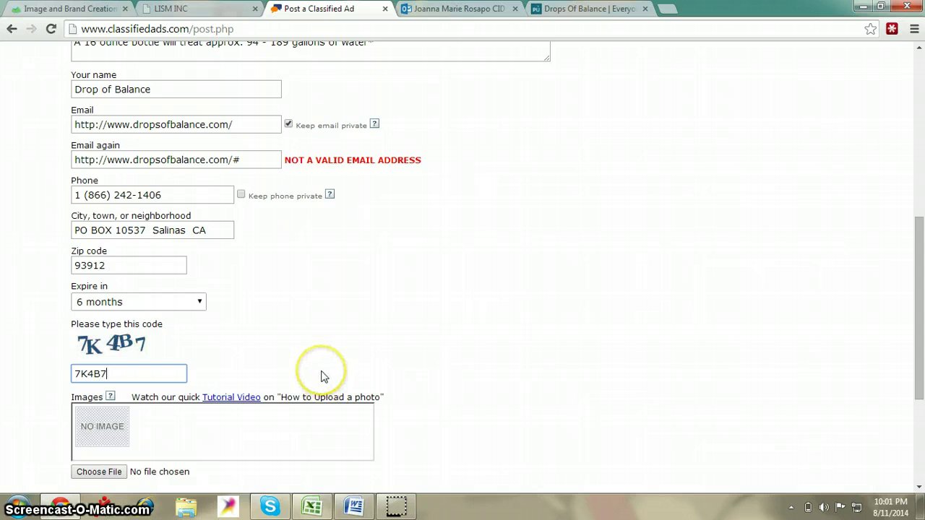
Open the store's product listing from the buy now link on the Drops of Balance site and find Drops of Balance, 16oz
{"action": "scroll", "coordinate": [184, 440], "scroll_direction": "down", "scroll_amount": 1}
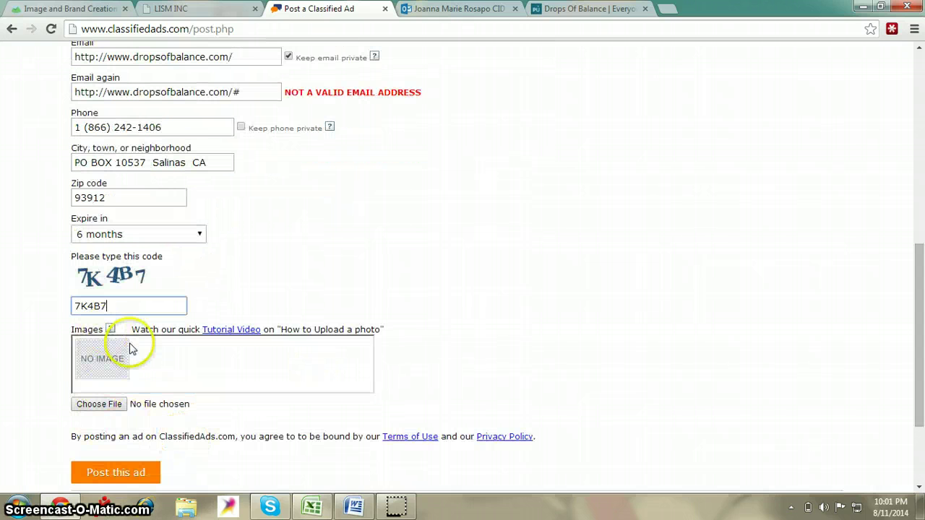
{"action": "left_click", "coordinate": [582, 9]}
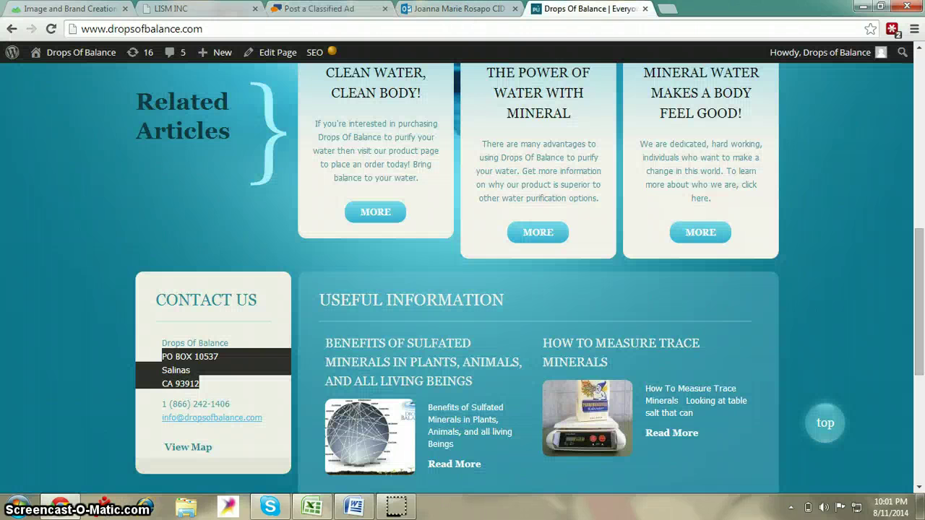
{"action": "scroll", "coordinate": [548, 255], "scroll_direction": "up", "scroll_amount": 10}
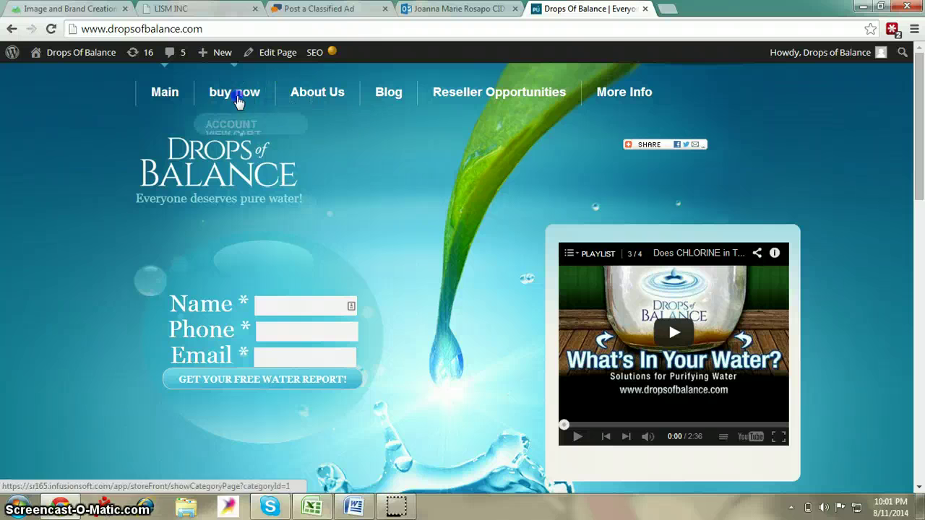
{"action": "left_click", "coordinate": [240, 94]}
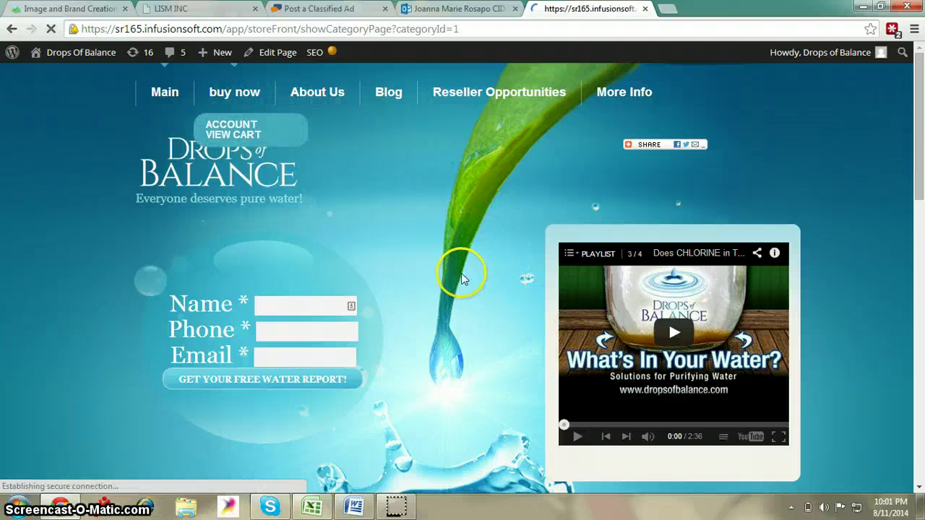
{"action": "scroll", "coordinate": [460, 274], "scroll_direction": "down", "scroll_amount": 3}
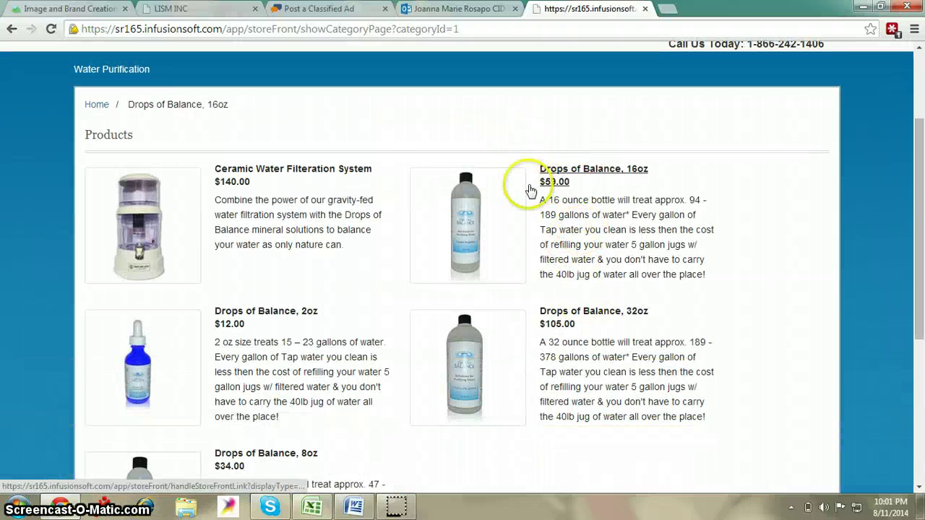
Save the Drops of Balance, 16oz product image to Downloads as "drop of balance 16oz.png", replacing the existing file
{"action": "right_click", "coordinate": [476, 215]}
{"action": "left_click", "coordinate": [533, 302]}
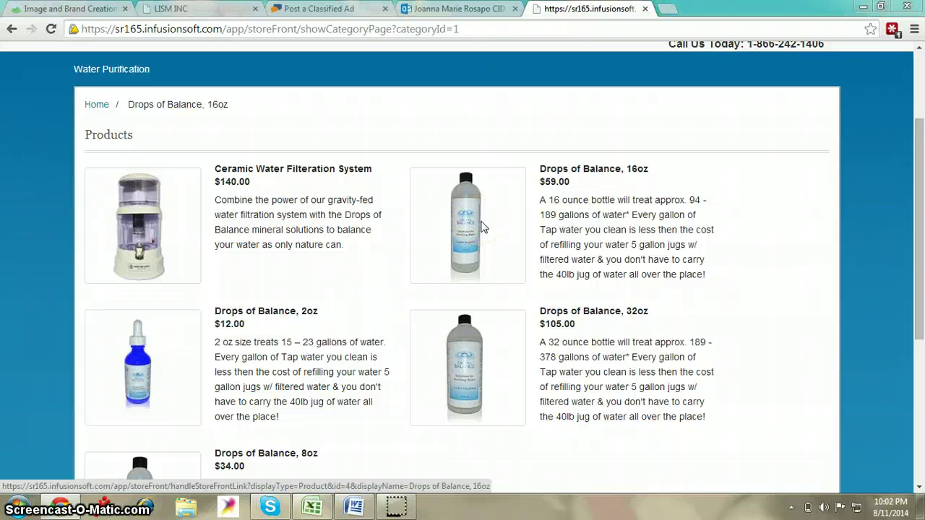
{"action": "key", "text": "ctrl+s"}
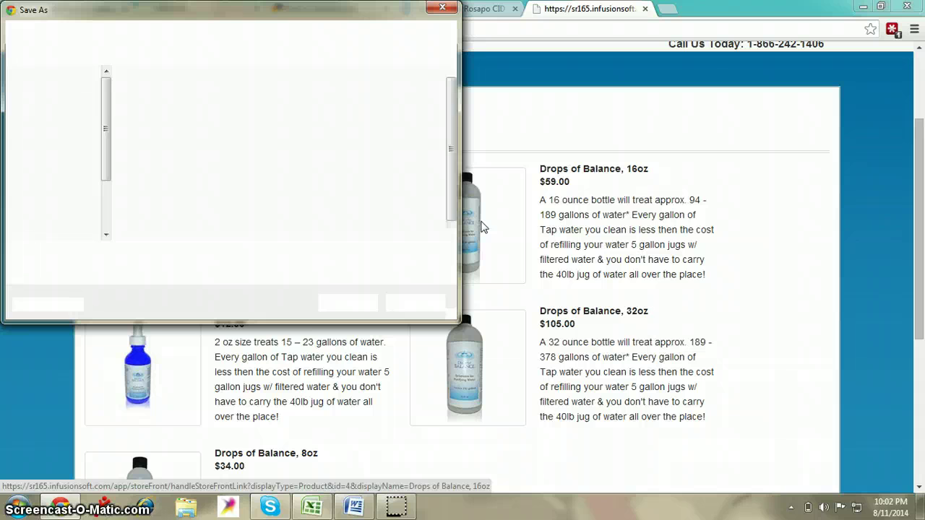
{"action": "type", "text": "dr"}
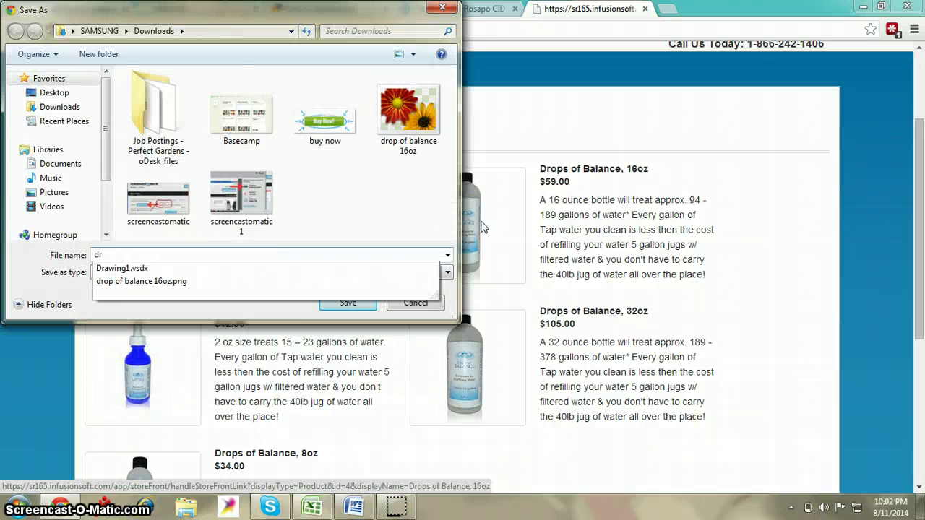
{"action": "type", "text": "op"}
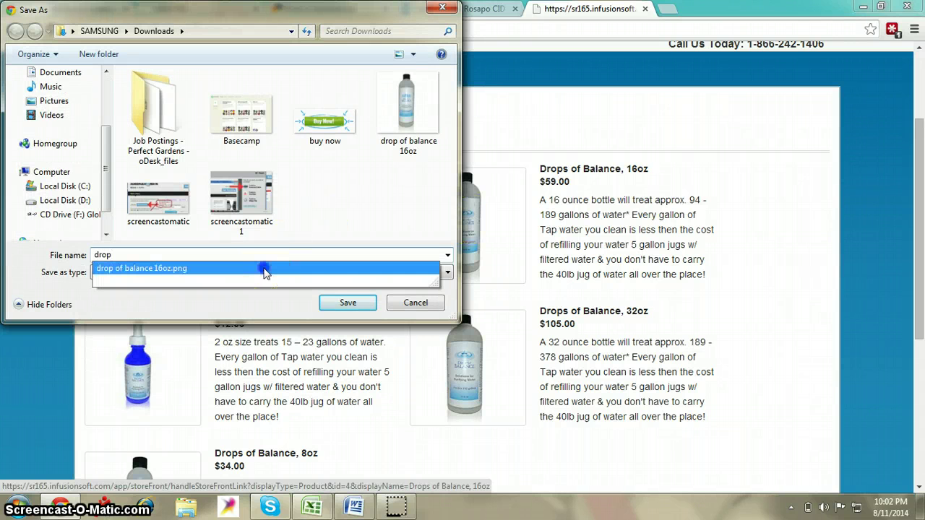
{"action": "left_click", "coordinate": [355, 308]}
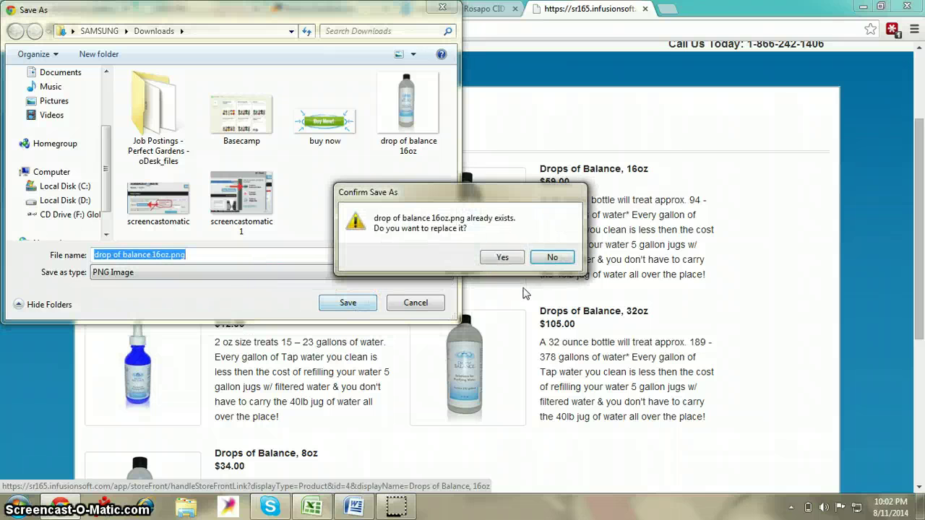
{"action": "left_click", "coordinate": [502, 257]}
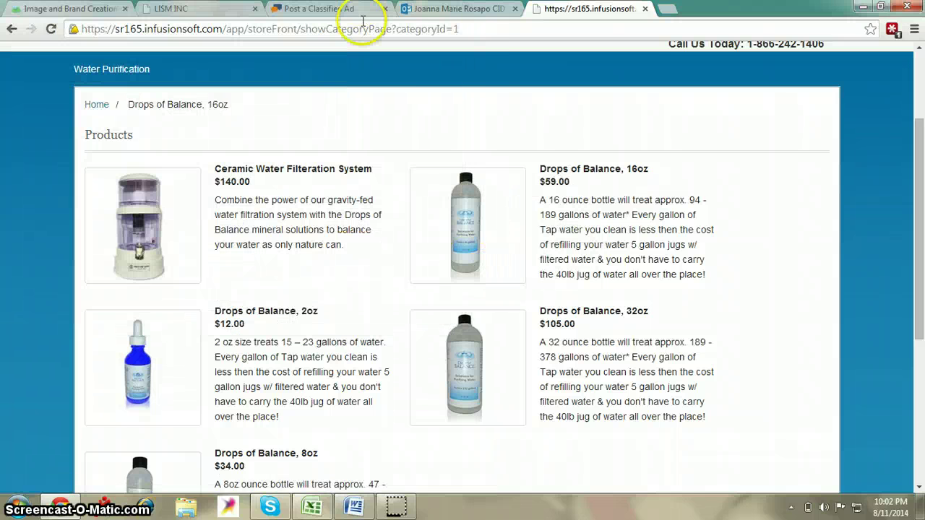
Upload "drop of balance 16oz.png" from Downloads as the image of the classified ad
{"action": "left_click", "coordinate": [322, 8]}
{"action": "scroll", "coordinate": [214, 302], "scroll_direction": "down", "scroll_amount": 1}
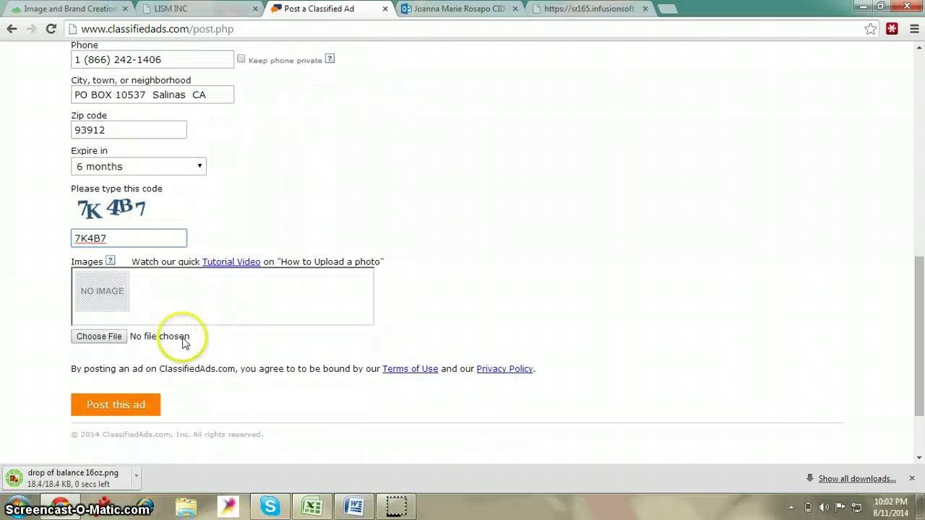
{"action": "left_click", "coordinate": [97, 337]}
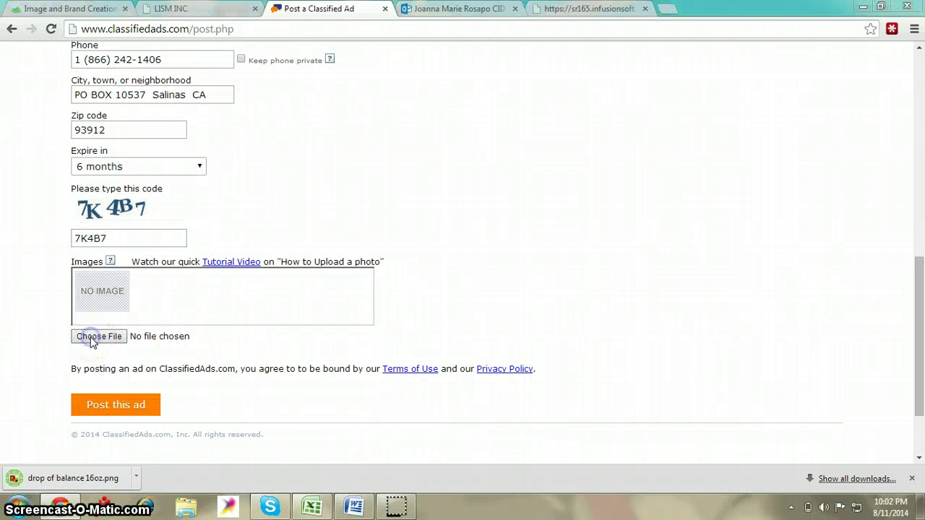
{"action": "type", "text": "dr"}
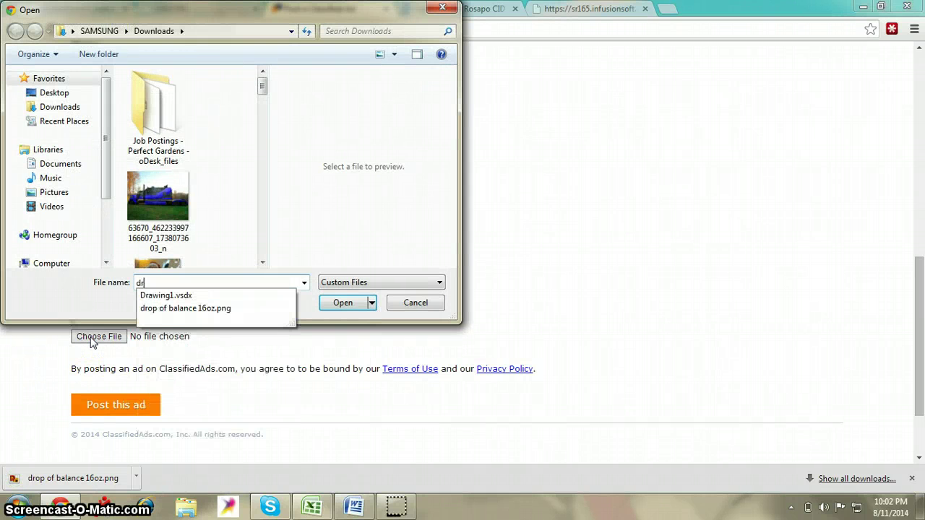
{"action": "left_click", "coordinate": [222, 313]}
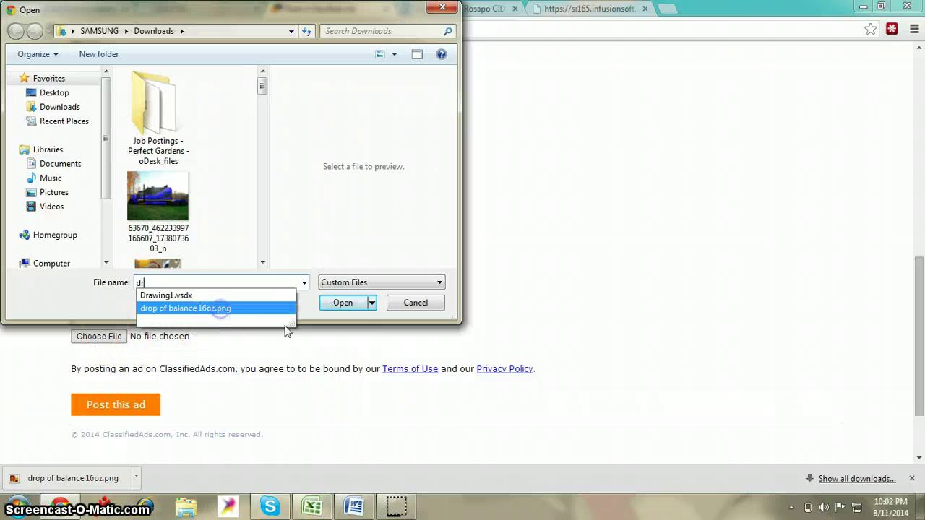
{"action": "left_click", "coordinate": [347, 304]}
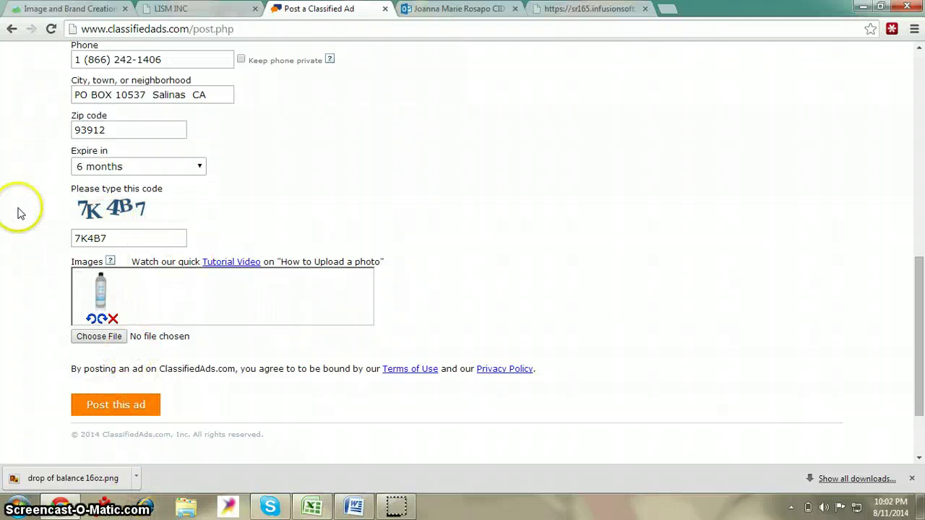
{"action": "left_click", "coordinate": [99, 320]}
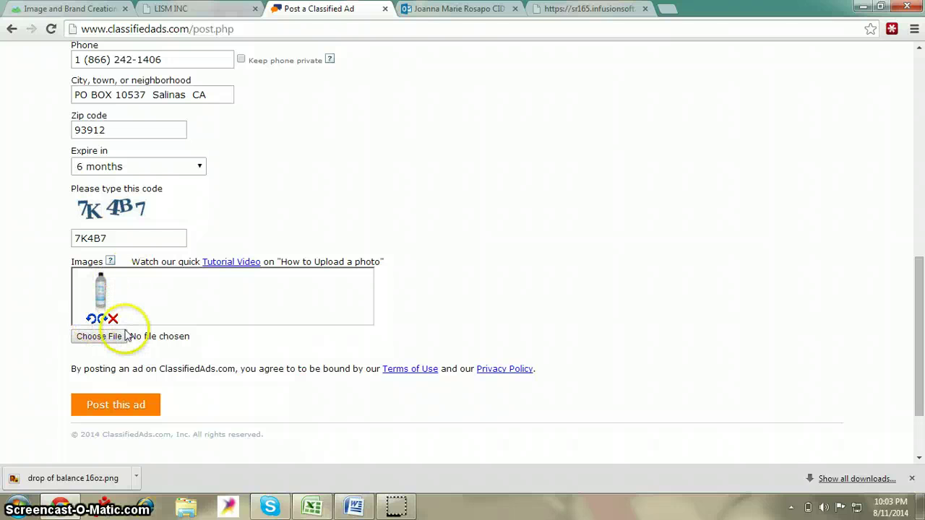
Review the completed ad form from title to image and try to post the ad
{"action": "scroll", "coordinate": [351, 362], "scroll_direction": "down", "scroll_amount": 2}
{"action": "scroll", "coordinate": [310, 362], "scroll_direction": "up", "scroll_amount": 2}
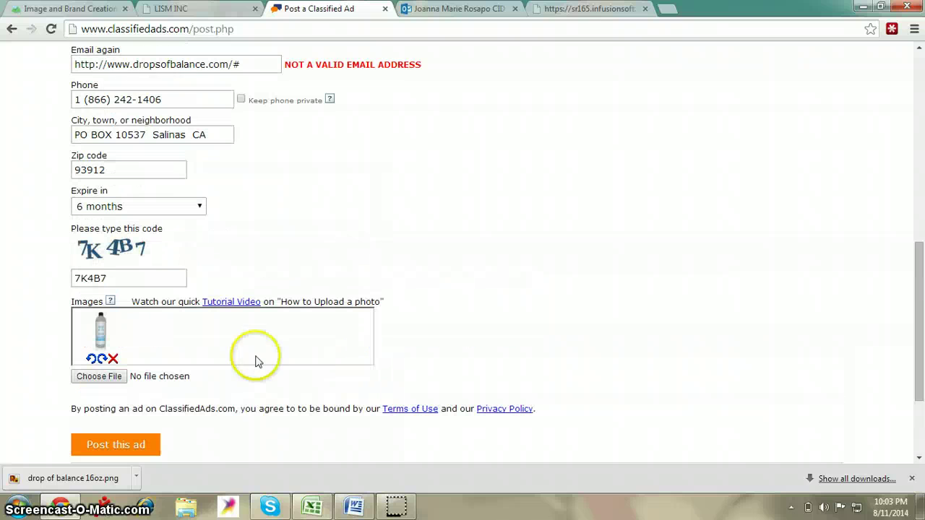
{"action": "left_click", "coordinate": [116, 445]}
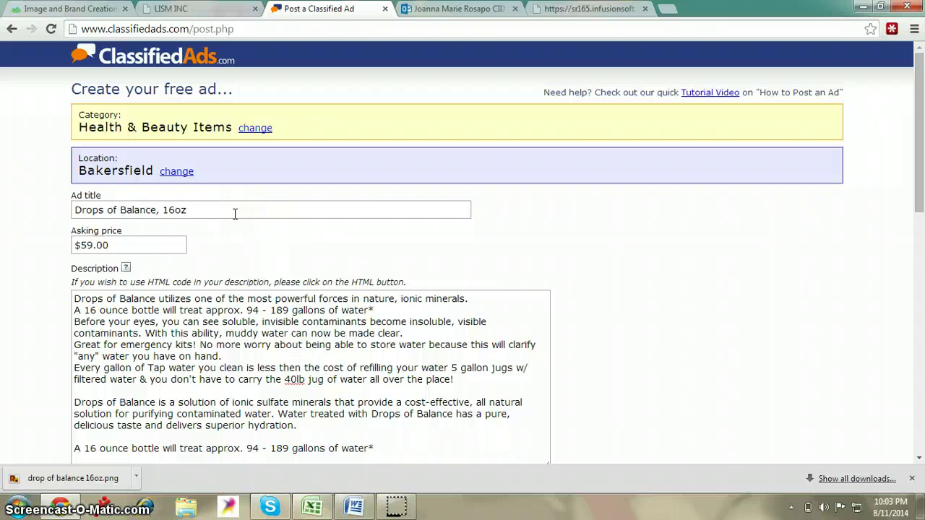
{"action": "scroll", "coordinate": [239, 253], "scroll_direction": "down", "scroll_amount": 4}
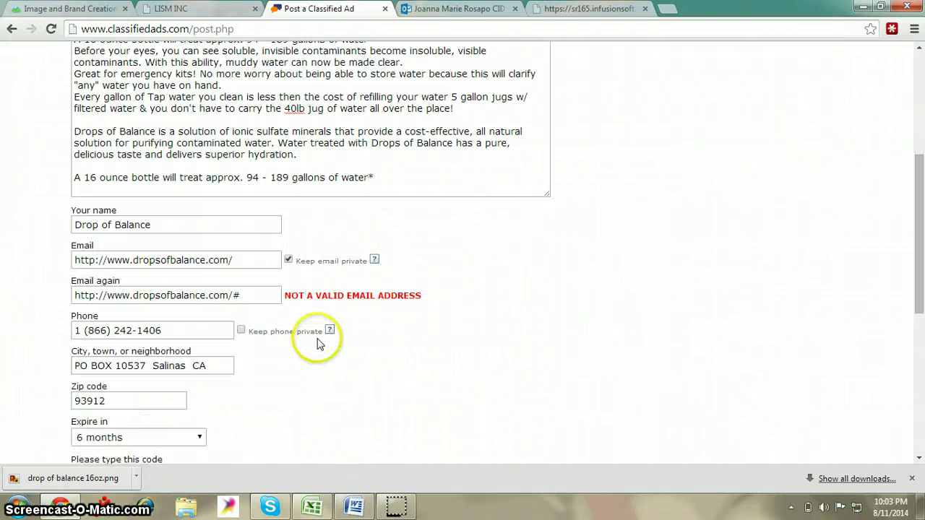
{"action": "scroll", "coordinate": [232, 388], "scroll_direction": "down", "scroll_amount": 3}
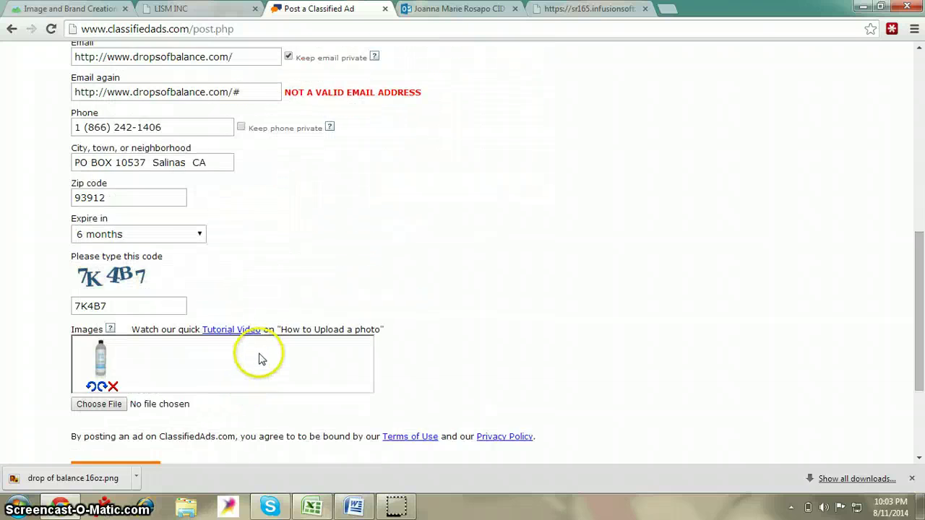
{"action": "scroll", "coordinate": [261, 360], "scroll_direction": "up", "scroll_amount": 3}
{"action": "scroll", "coordinate": [250, 227], "scroll_direction": "down", "scroll_amount": 5}
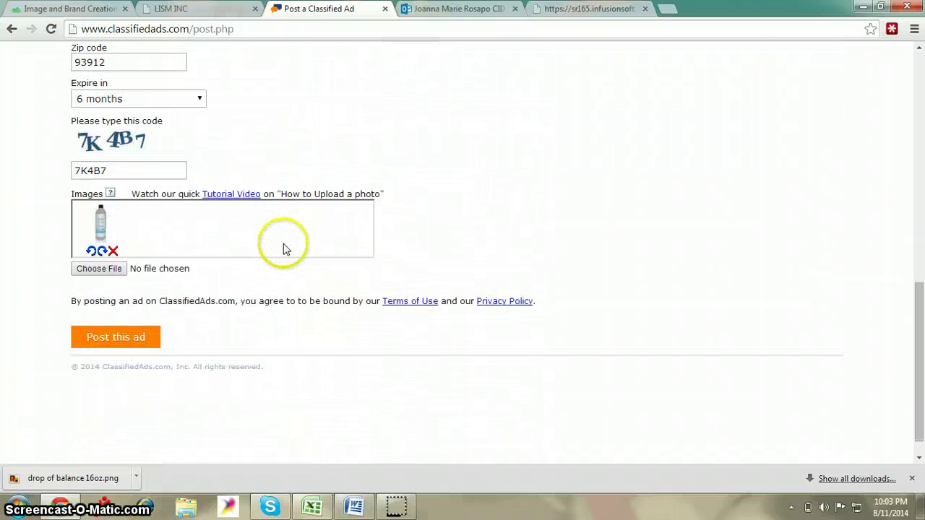
{"action": "scroll", "coordinate": [516, 325], "scroll_direction": "up", "scroll_amount": 3}
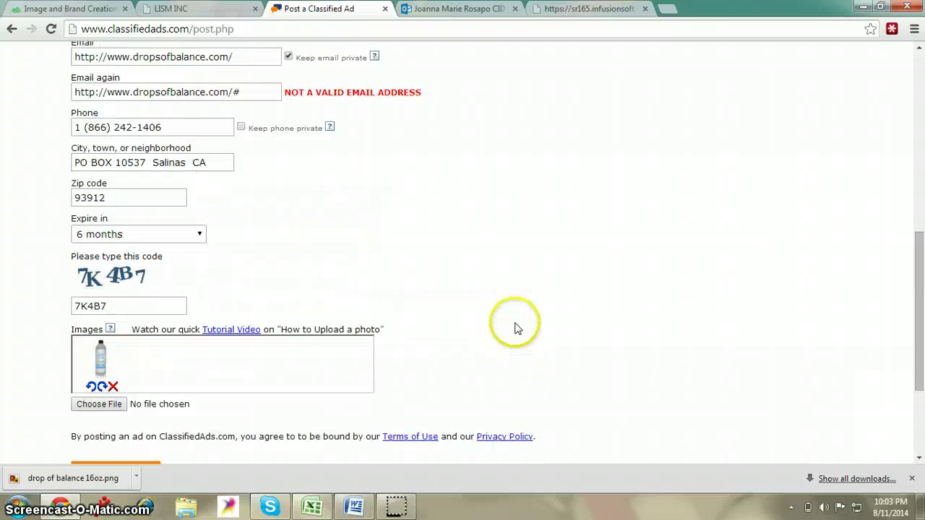
{"action": "scroll", "coordinate": [314, 180], "scroll_direction": "down", "scroll_amount": 3}
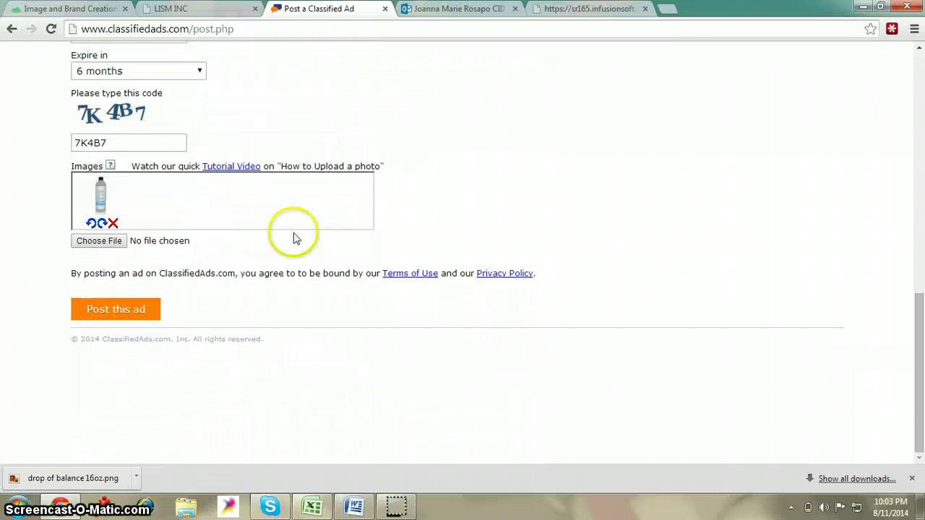
{"action": "left_click", "coordinate": [122, 310]}
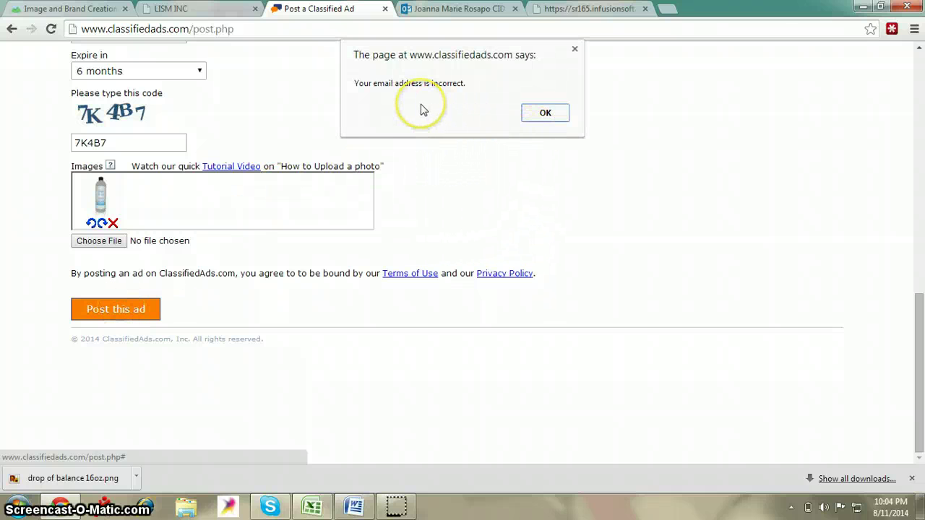
{"action": "left_click", "coordinate": [554, 114]}
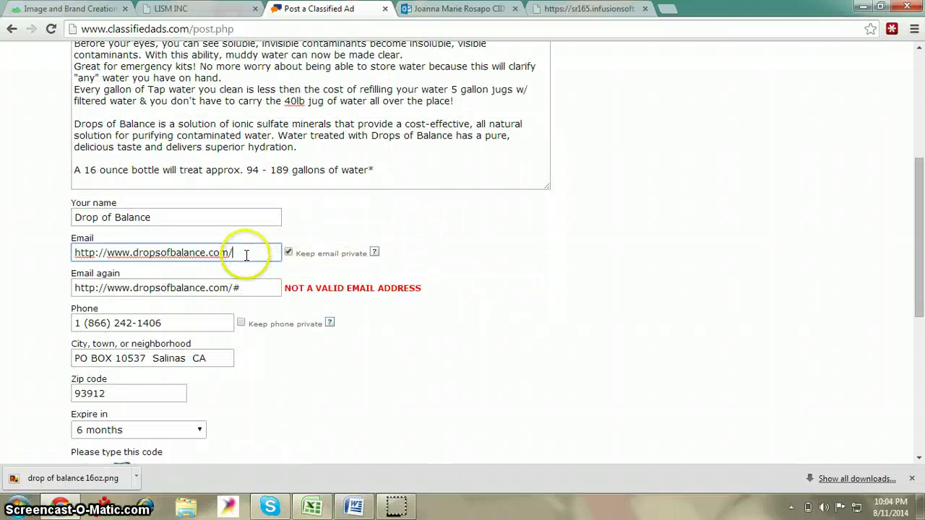
Find the company's contact email in the Contact Us section of the Drops of Balance main page and copy its link address
{"action": "left_click_drag", "start_coordinate": [246, 253], "coordinate": [27, 254]}
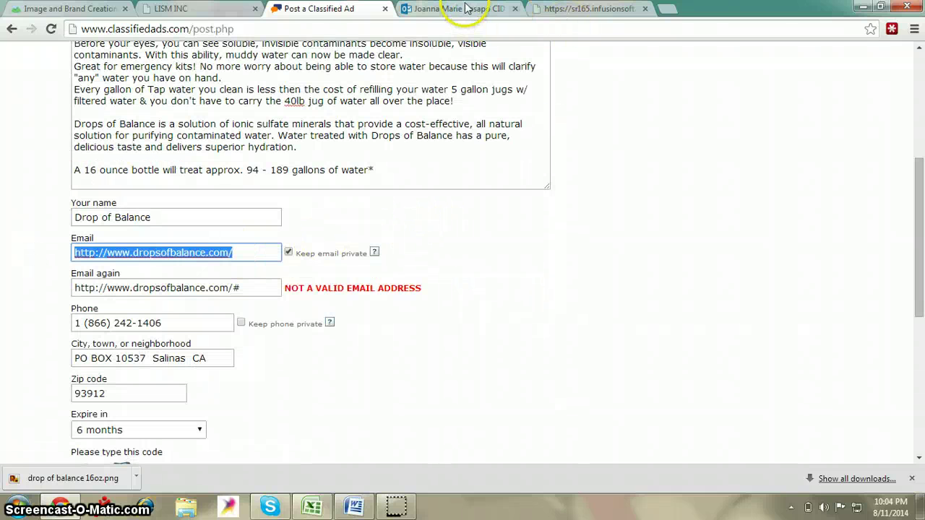
{"action": "left_click", "coordinate": [587, 8]}
{"action": "scroll", "coordinate": [373, 265], "scroll_direction": "up", "scroll_amount": 2}
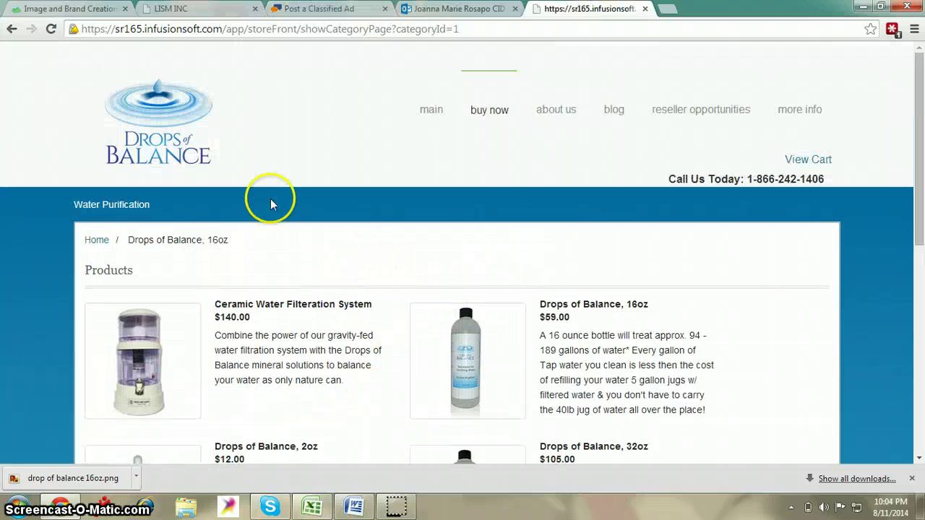
{"action": "left_click", "coordinate": [425, 111]}
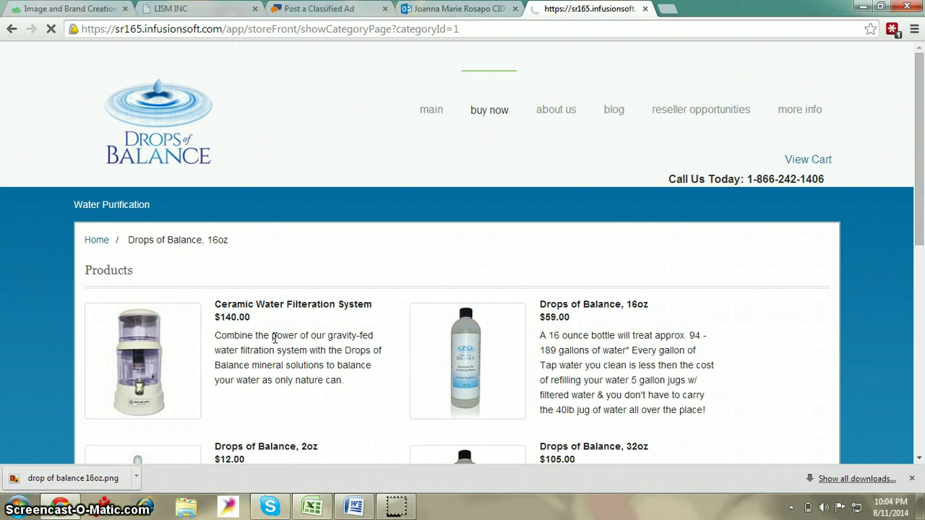
{"action": "left_click", "coordinate": [304, 9]}
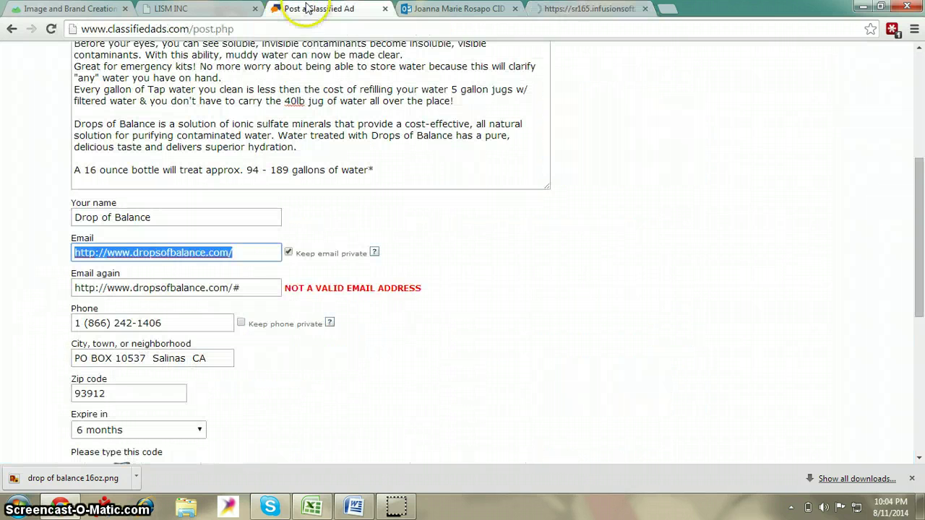
{"action": "left_click", "coordinate": [578, 8]}
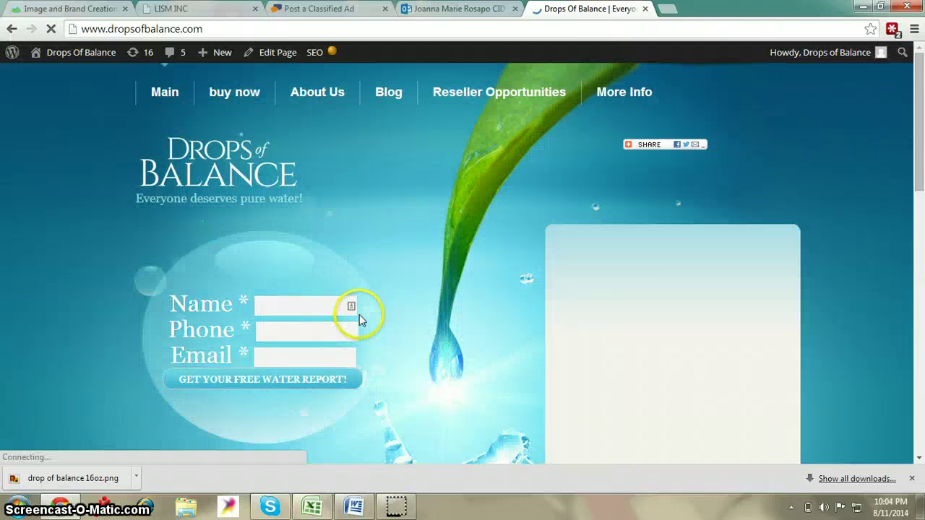
{"action": "scroll", "coordinate": [360, 314], "scroll_direction": "down", "scroll_amount": 8}
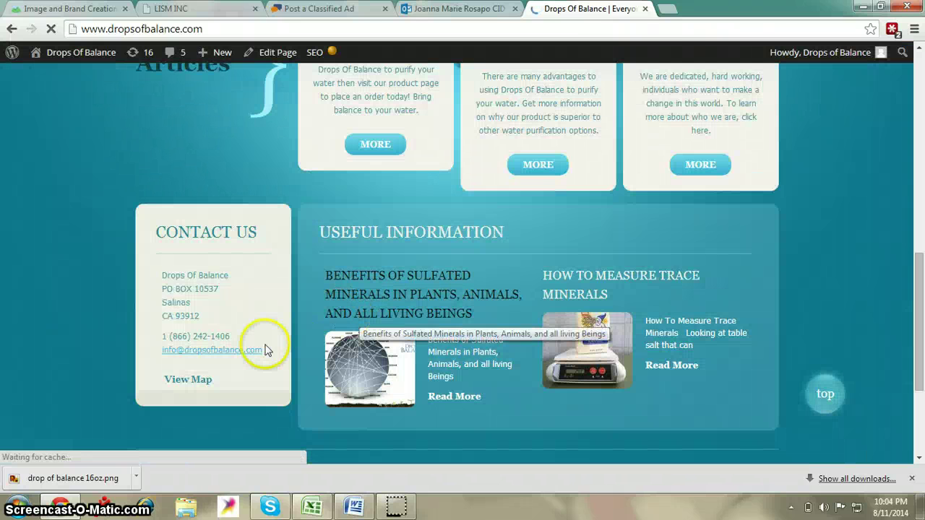
{"action": "right_click", "coordinate": [221, 349]}
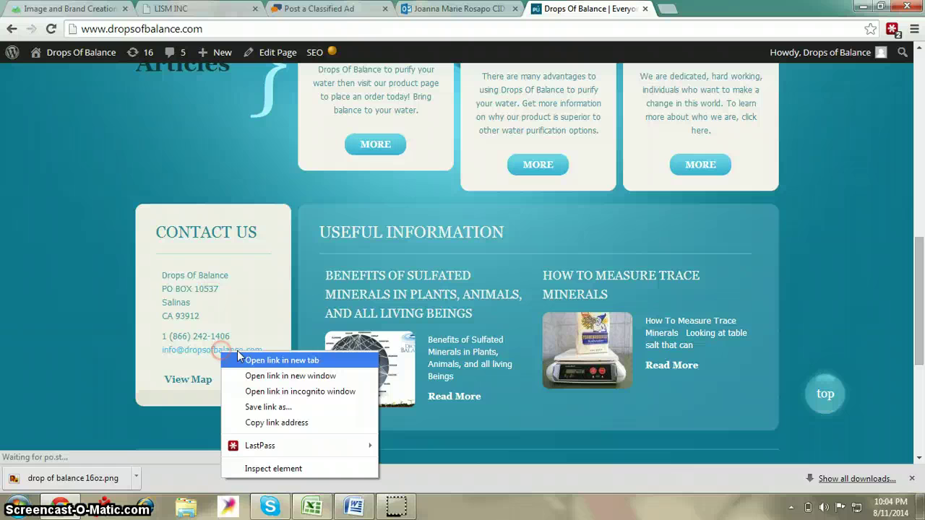
{"action": "left_click", "coordinate": [267, 424]}
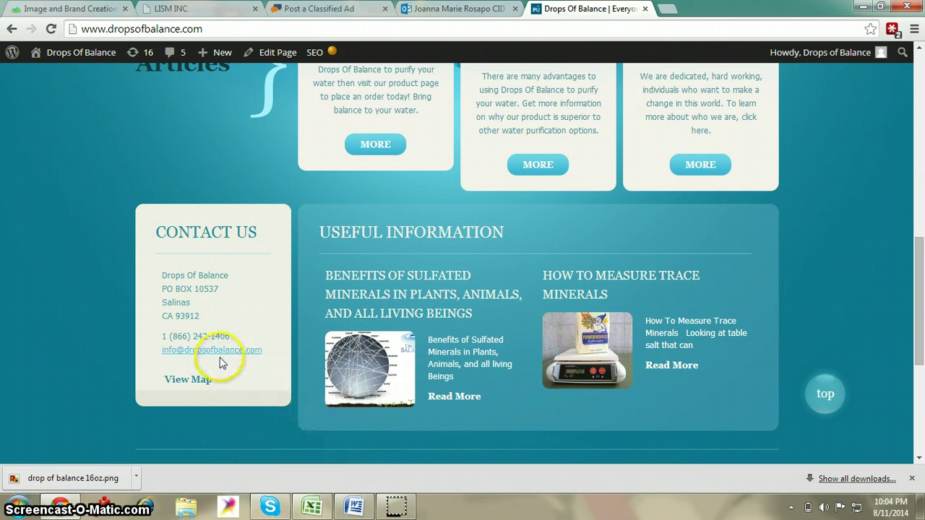
Paste the copied link address over the existing entry in the ad form's Email field
{"action": "key", "text": "ctrl+shift+Tab"}
{"action": "key", "text": "ctrl+shift+Tab"}
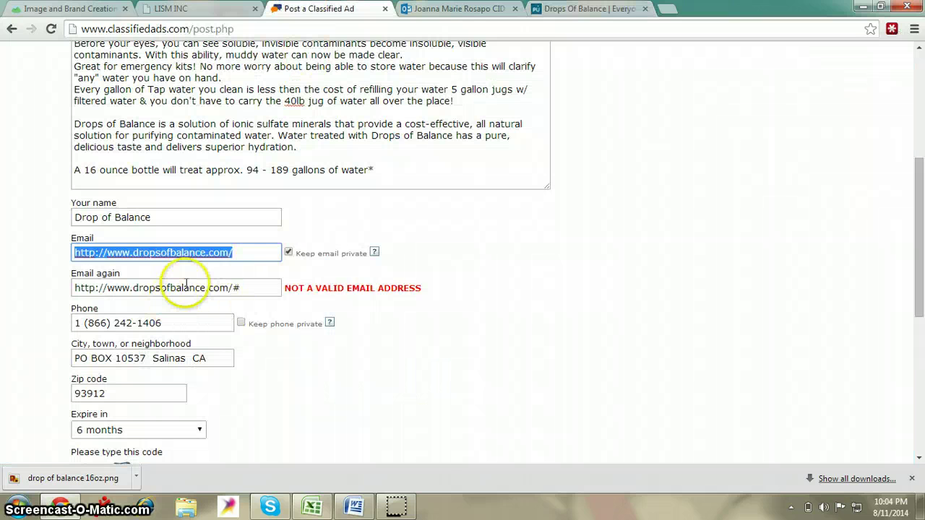
{"action": "right_click", "coordinate": [208, 239]}
{"action": "left_click", "coordinate": [246, 319]}
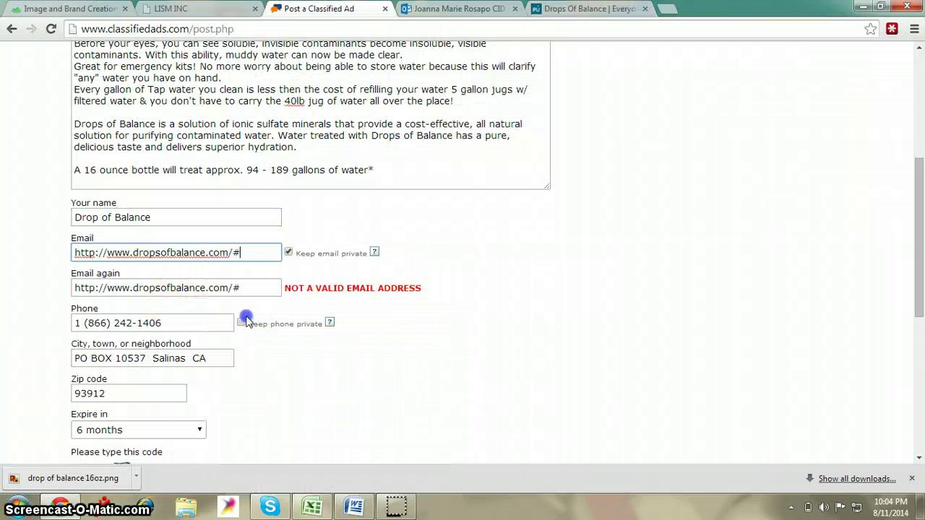
Replace the Email entry with the company's contact email and copy it into the Email again field
{"action": "left_click_drag", "start_coordinate": [246, 253], "coordinate": [47, 246]}
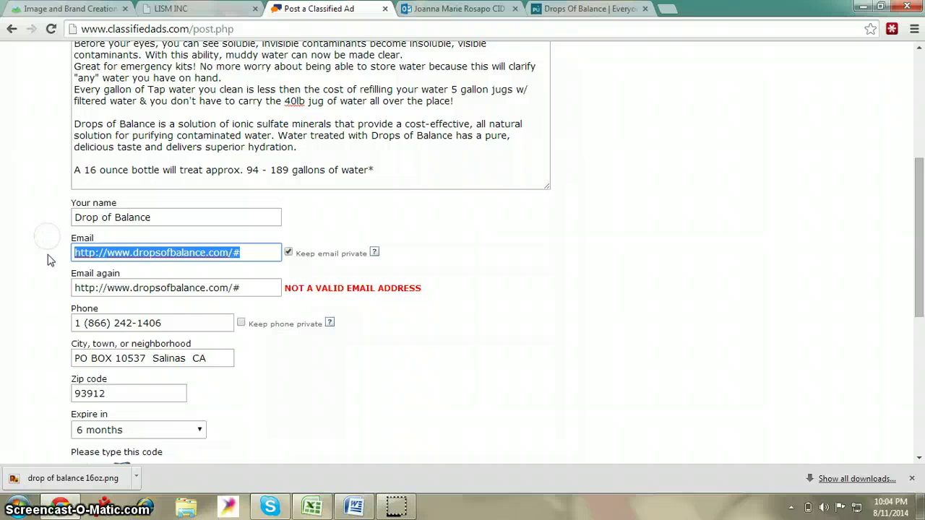
{"action": "type", "text": "info@"}
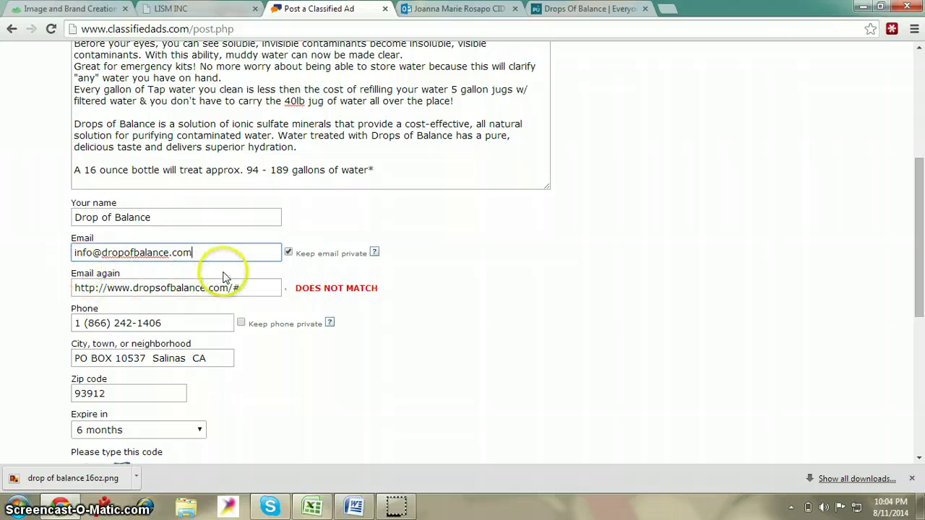
{"action": "left_click_drag", "start_coordinate": [32, 247], "coordinate": [32, 247]}
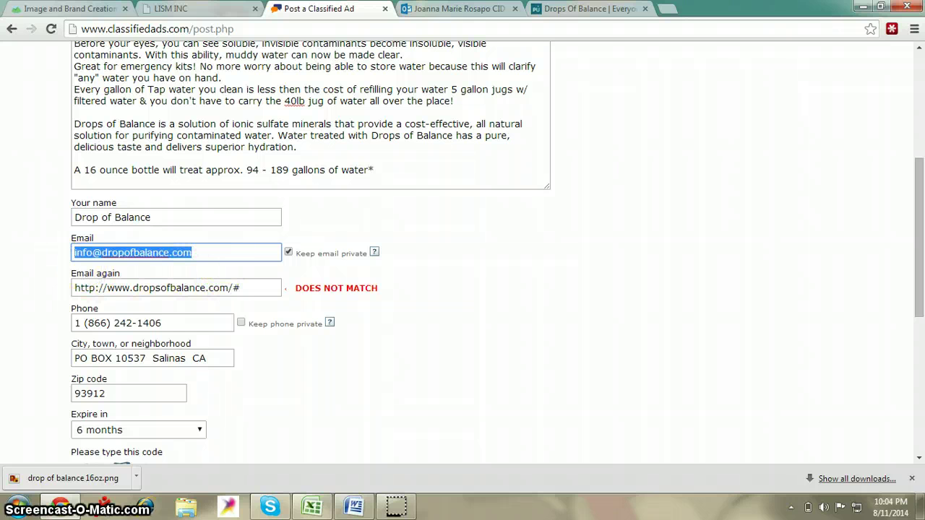
{"action": "left_click_drag", "start_coordinate": [269, 288], "coordinate": [78, 287]}
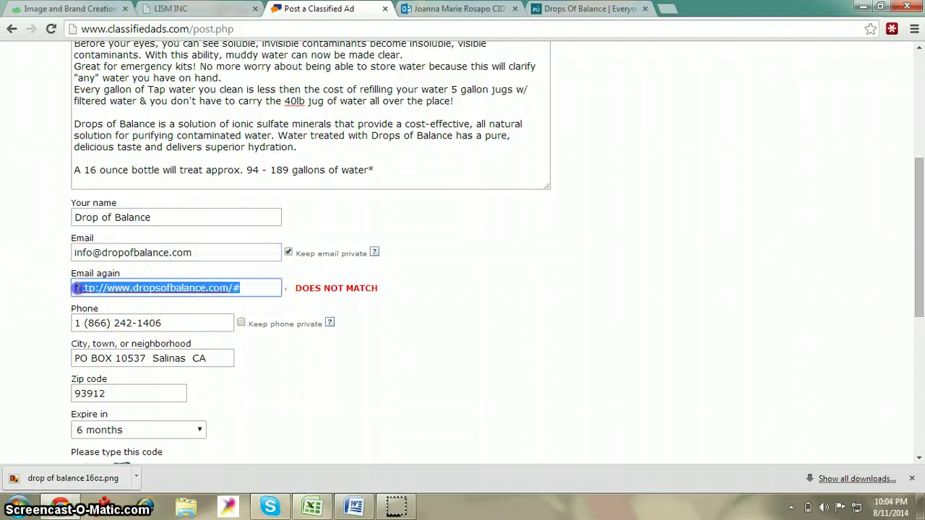
{"action": "key", "text": "ctrl+v"}
Post the ad and look over the published Drops of Balance, 16oz listing
{"action": "scroll", "coordinate": [325, 413], "scroll_direction": "down", "scroll_amount": 1}
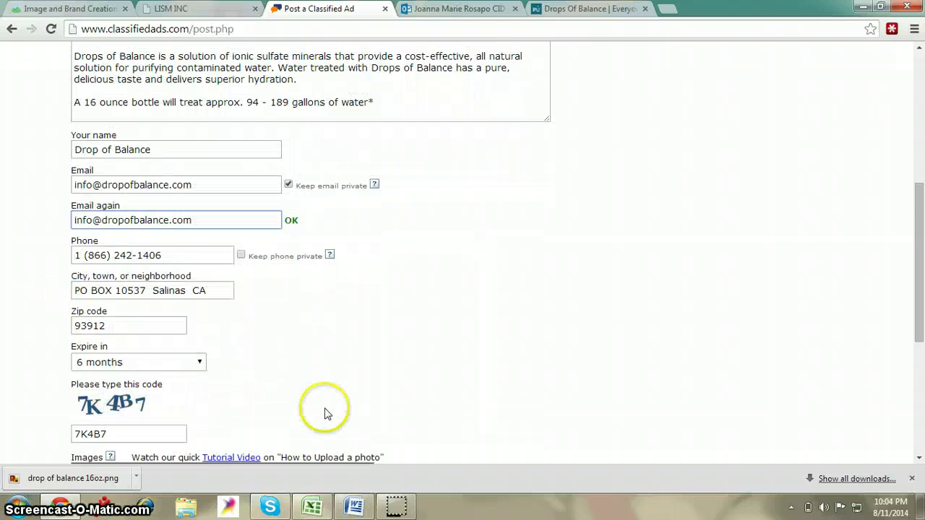
{"action": "scroll", "coordinate": [327, 412], "scroll_direction": "down", "scroll_amount": 4}
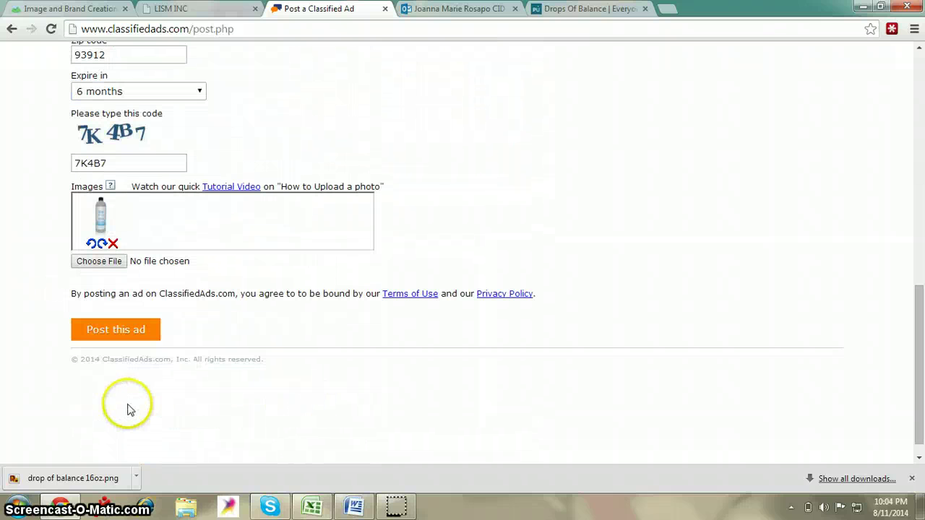
{"action": "left_click", "coordinate": [134, 336]}
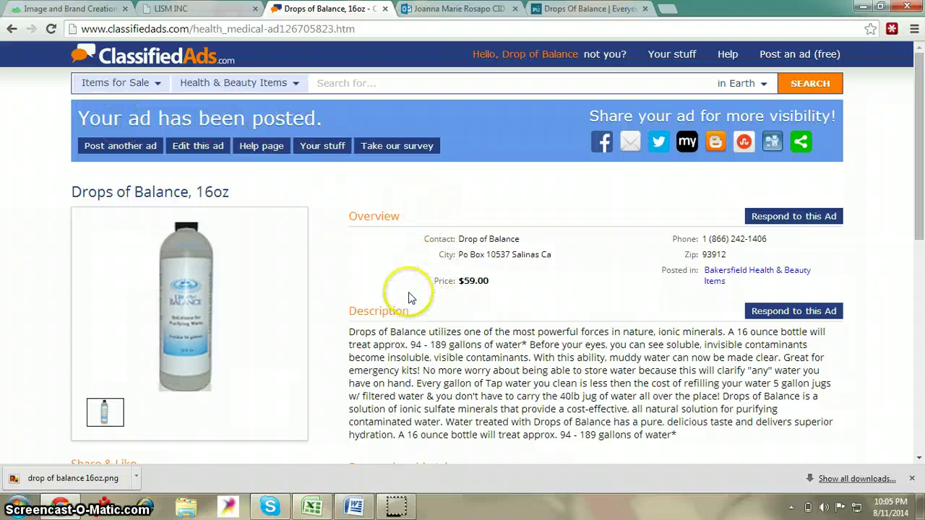
{"action": "scroll", "coordinate": [681, 247], "scroll_direction": "down", "scroll_amount": 3}
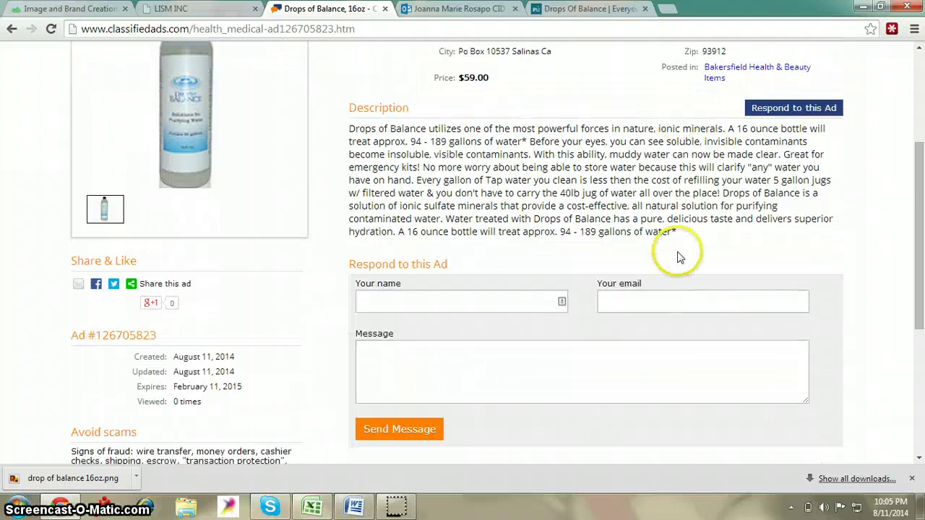
{"action": "scroll", "coordinate": [681, 248], "scroll_direction": "up", "scroll_amount": 3}
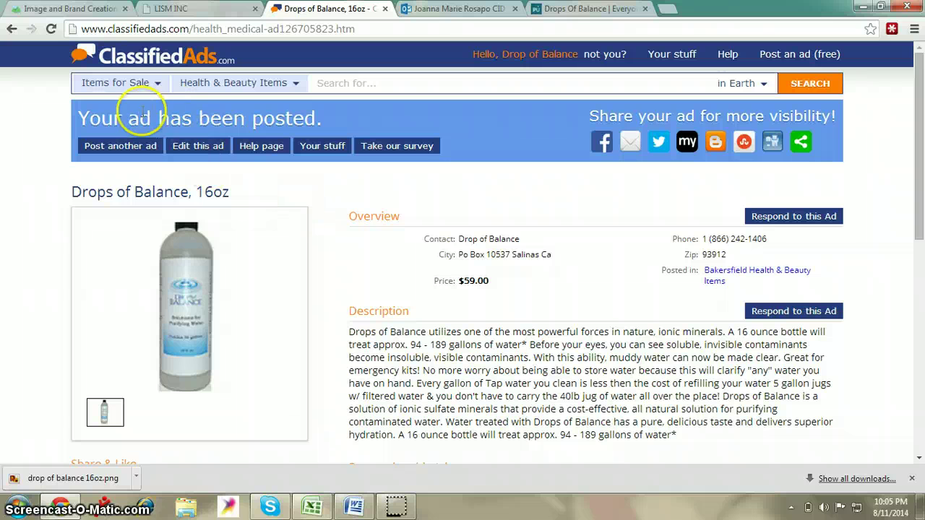
Copy the web address of the posted ad and paste it into cell A3 under CL Links in the Excel tracking sheet
{"action": "left_click", "coordinate": [312, 506]}
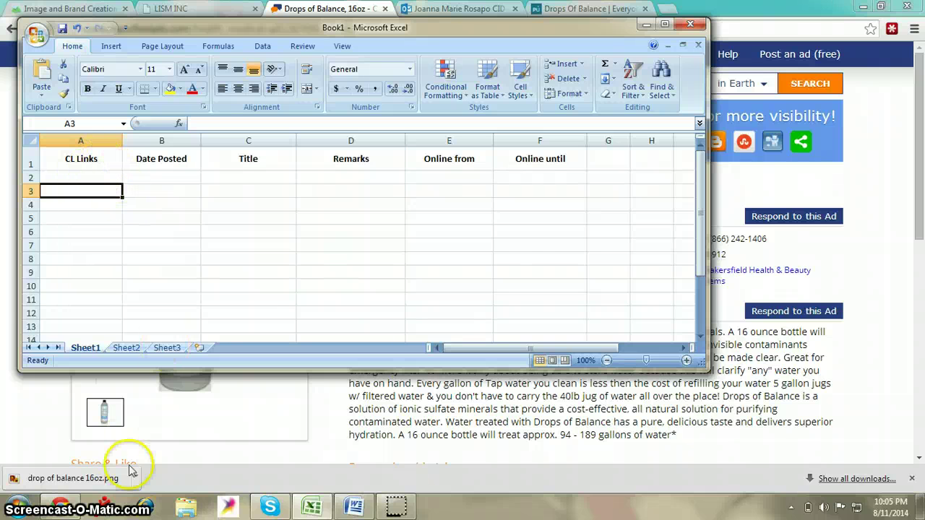
{"action": "left_click", "coordinate": [177, 379]}
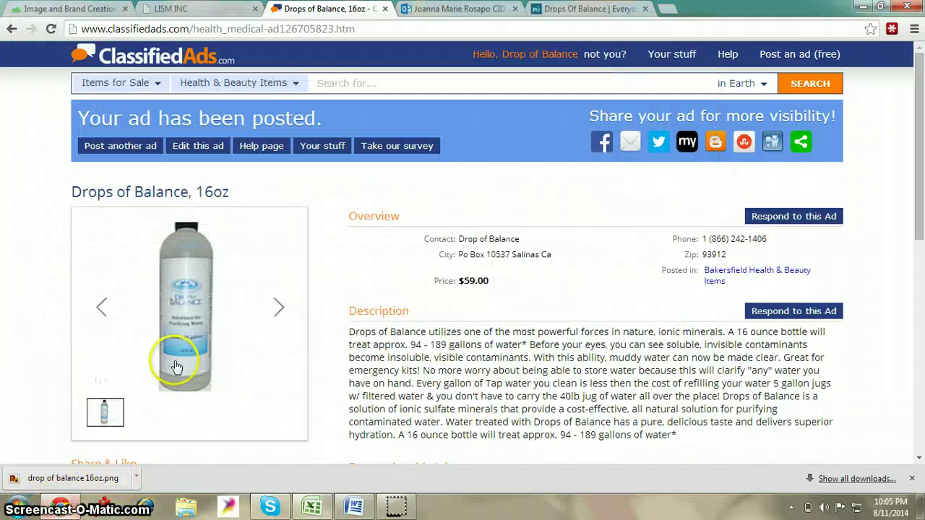
{"action": "left_click", "coordinate": [354, 29]}
{"action": "right_click", "coordinate": [360, 31]}
{"action": "left_click", "coordinate": [401, 82]}
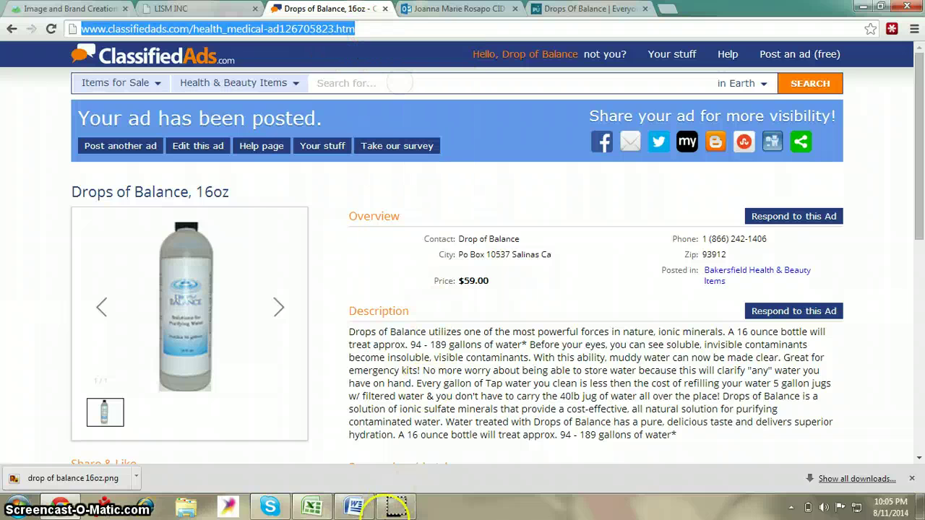
{"action": "left_click", "coordinate": [312, 506]}
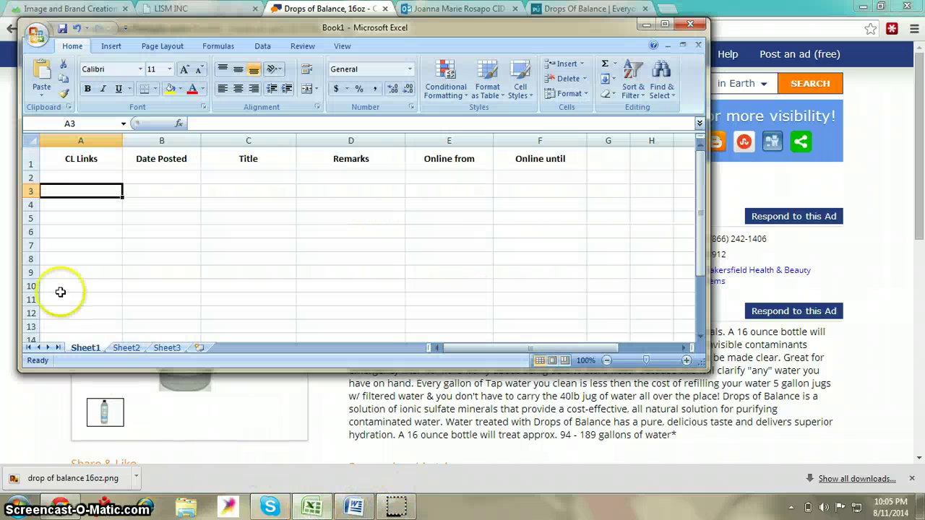
{"action": "double_click", "coordinate": [67, 189]}
{"action": "right_click", "coordinate": [68, 189]}
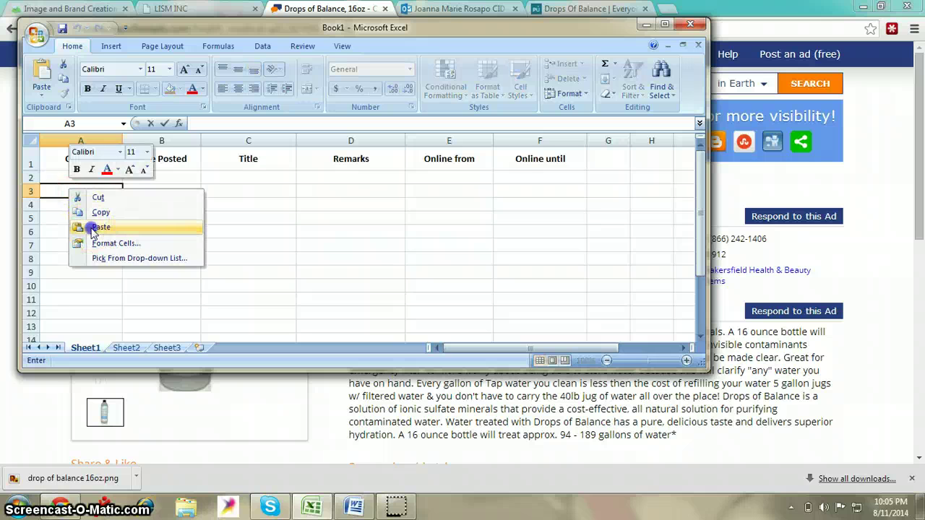
{"action": "left_click", "coordinate": [87, 226]}
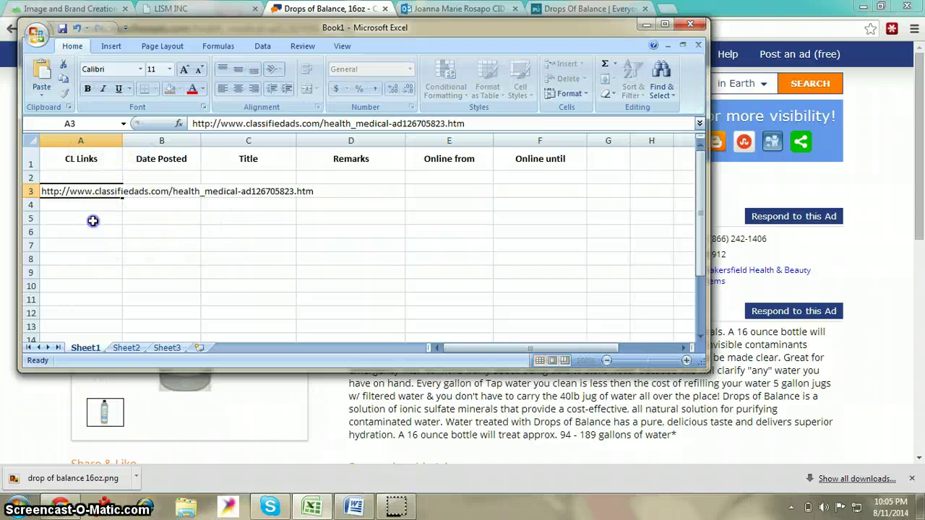
{"action": "left_click", "coordinate": [91, 221]}
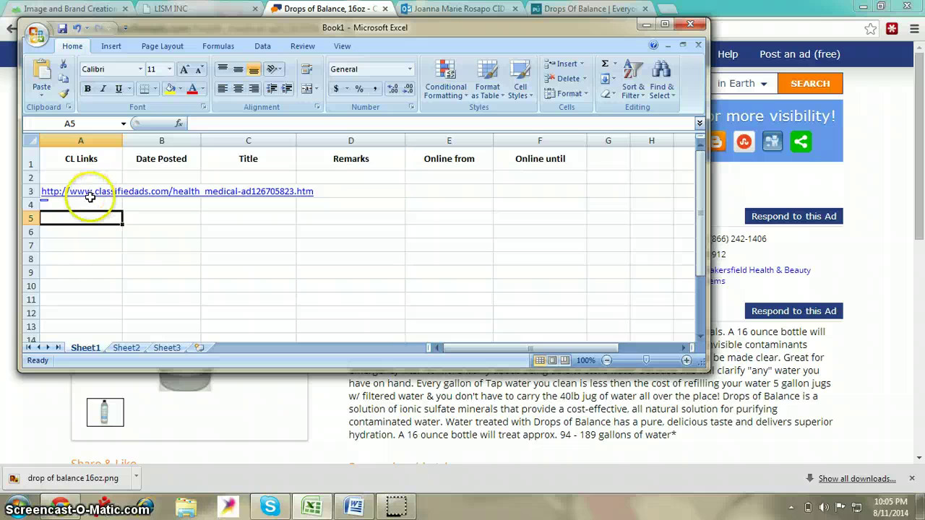
Wrap the text of the ad link in cell A3 so it fits within the CL Links column
{"action": "key", "text": "Up"}
{"action": "key", "text": "Up"}
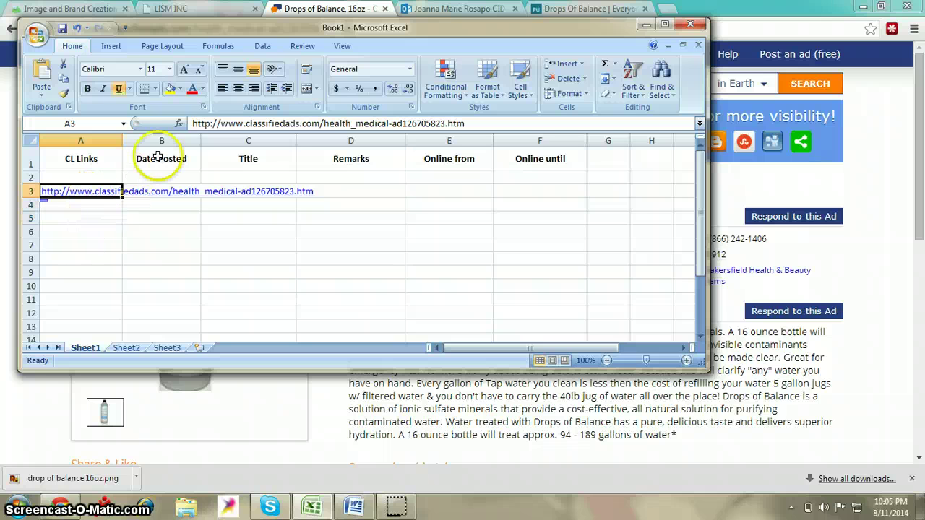
{"action": "left_click", "coordinate": [306, 72]}
Check the current date and enter 8/11/2014 in cell B3 under Date Posted
{"action": "left_click", "coordinate": [164, 208]}
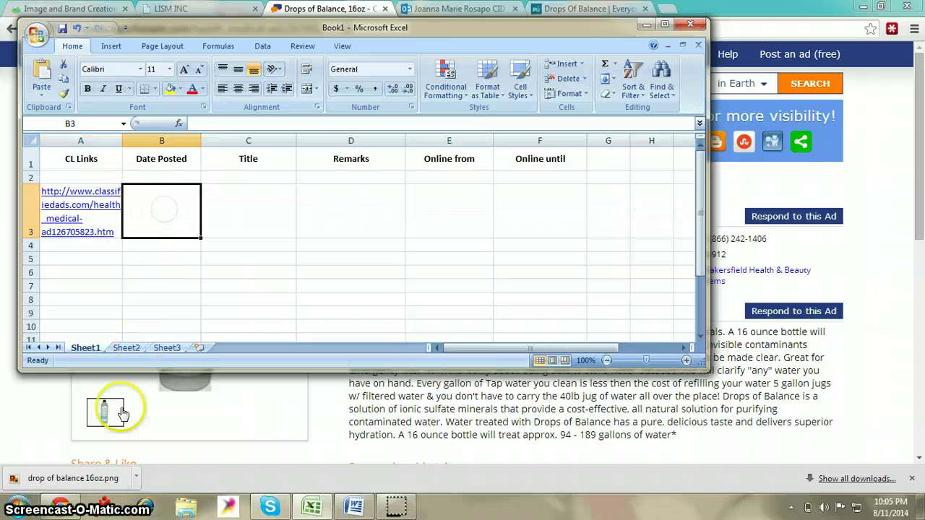
{"action": "left_click", "coordinate": [62, 508]}
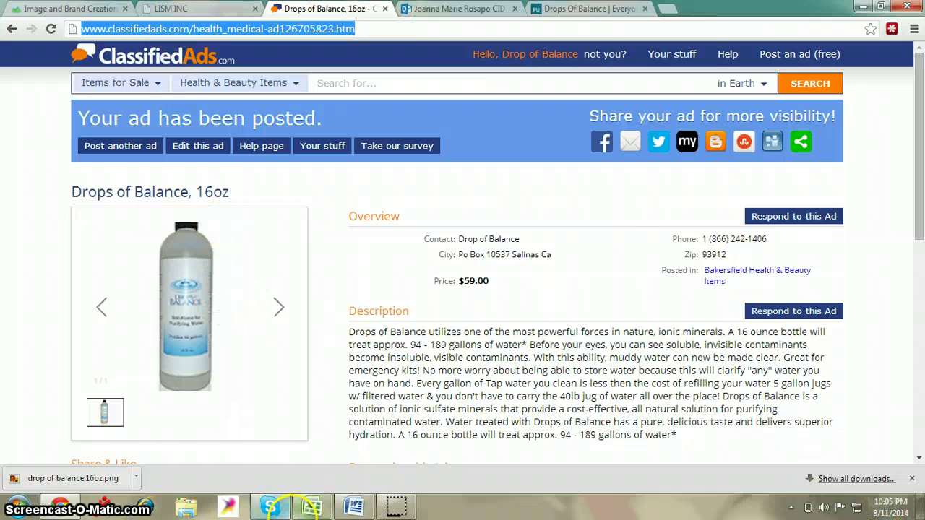
{"action": "left_click", "coordinate": [311, 506]}
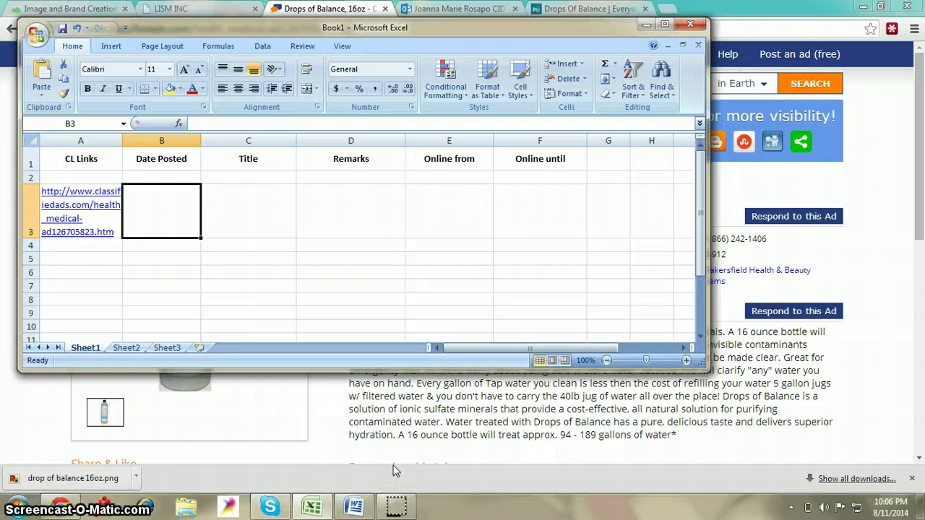
{"action": "key", "text": "alt"}
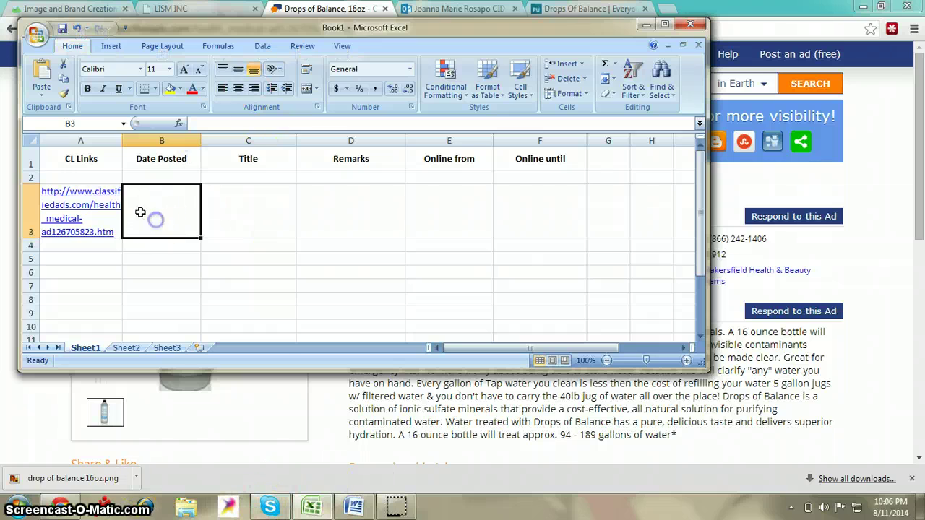
{"action": "mouse_move", "coordinate": [916, 508]}
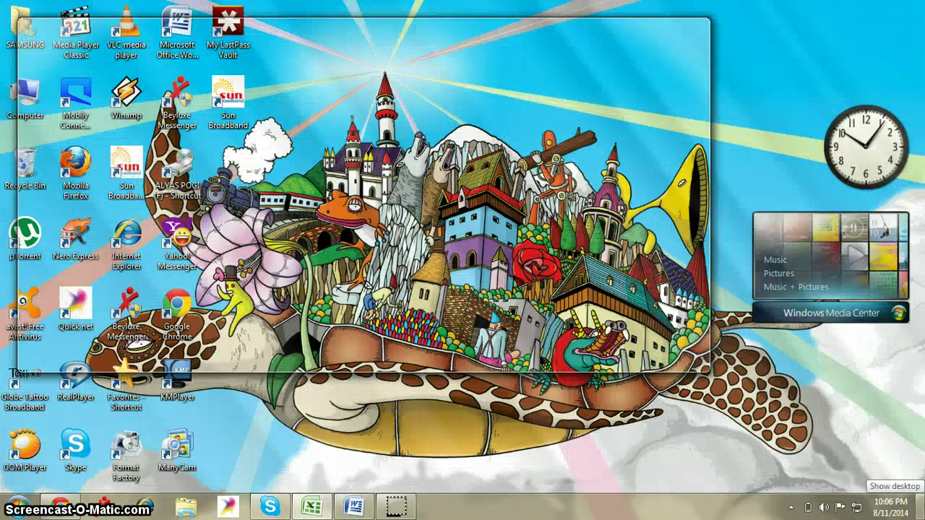
{"action": "type", "text": "8/11/"}
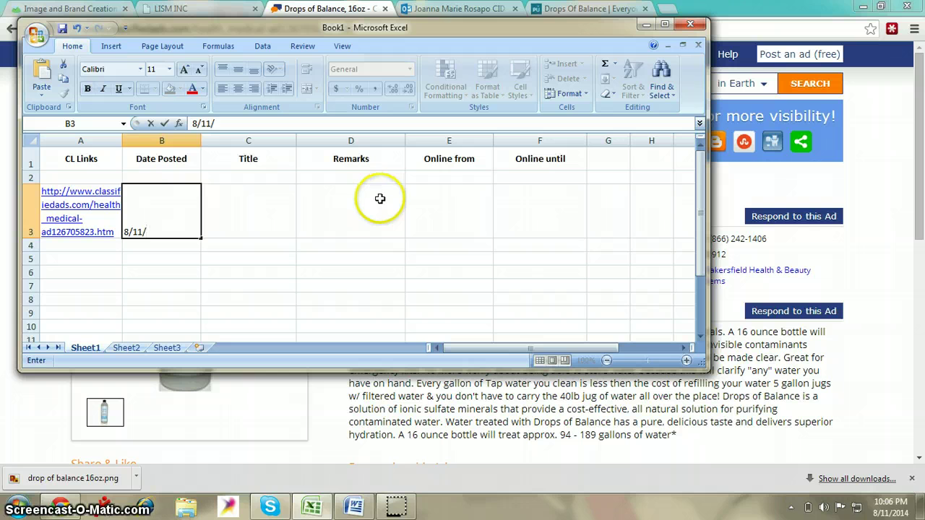
{"action": "type", "text": "2014"}
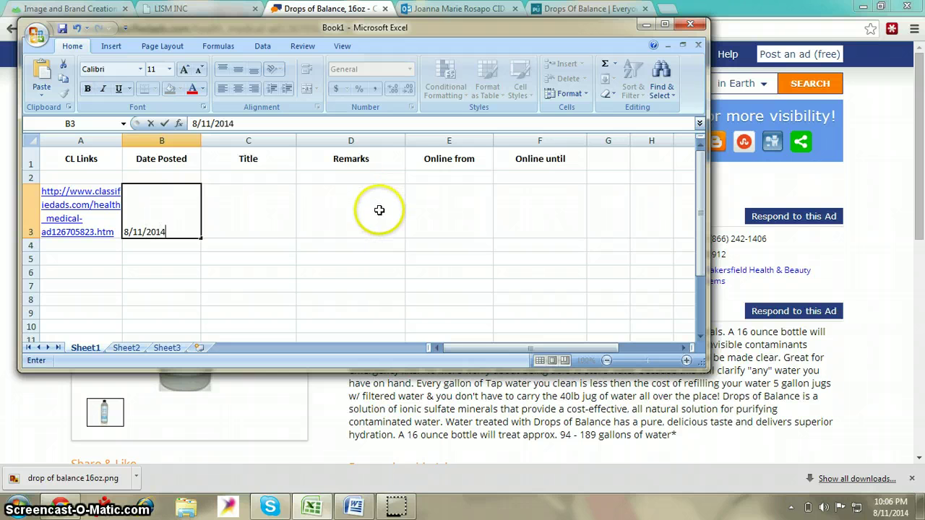
Copy the ad title "Drops of Balance, 16oz" from the ClassifiedAds listing in the browser into cell C3 under Title in Excel
{"action": "left_click", "coordinate": [260, 220]}
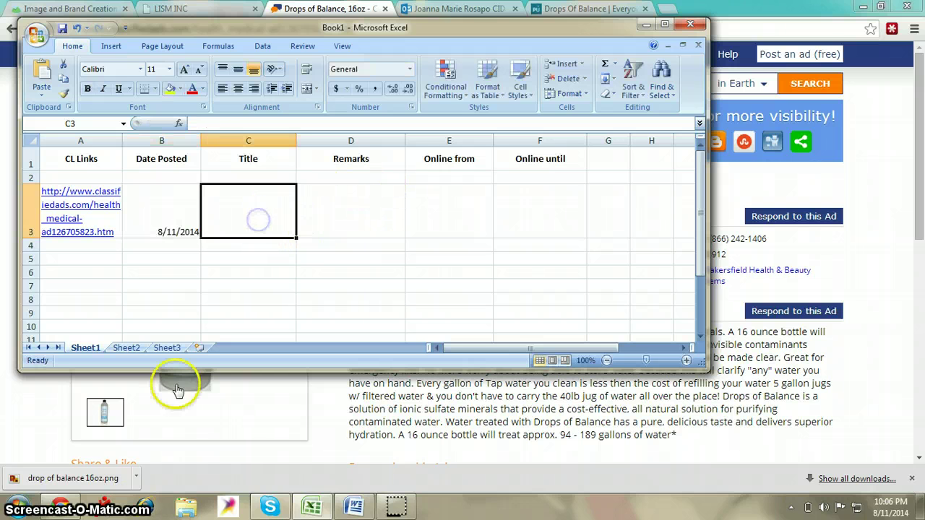
{"action": "left_click", "coordinate": [64, 505]}
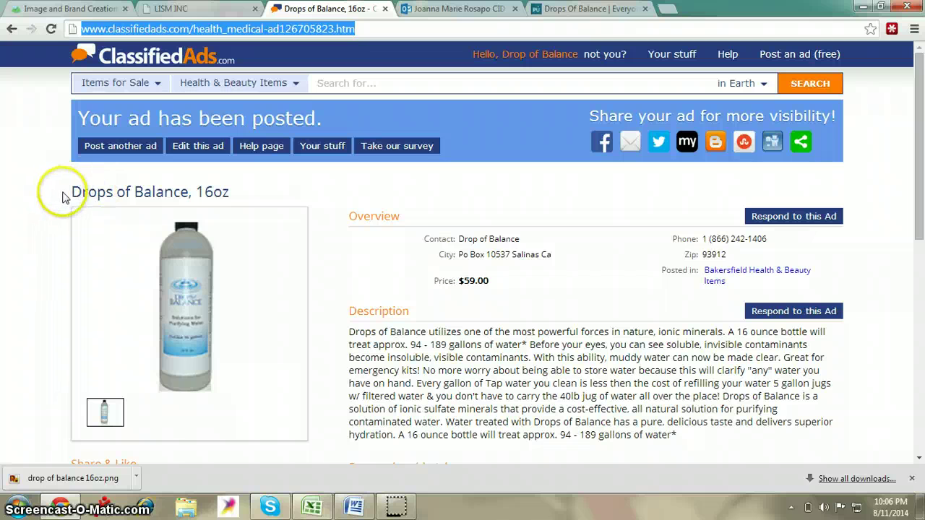
{"action": "left_click_drag", "start_coordinate": [70, 194], "coordinate": [278, 200]}
{"action": "key", "text": "ctrl+c"}
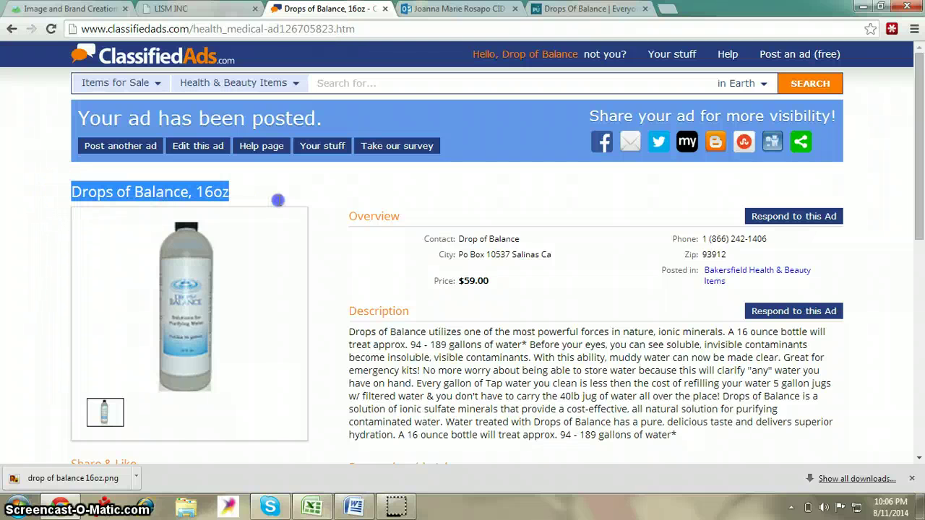
{"action": "left_click", "coordinate": [312, 508]}
{"action": "left_click", "coordinate": [261, 202]}
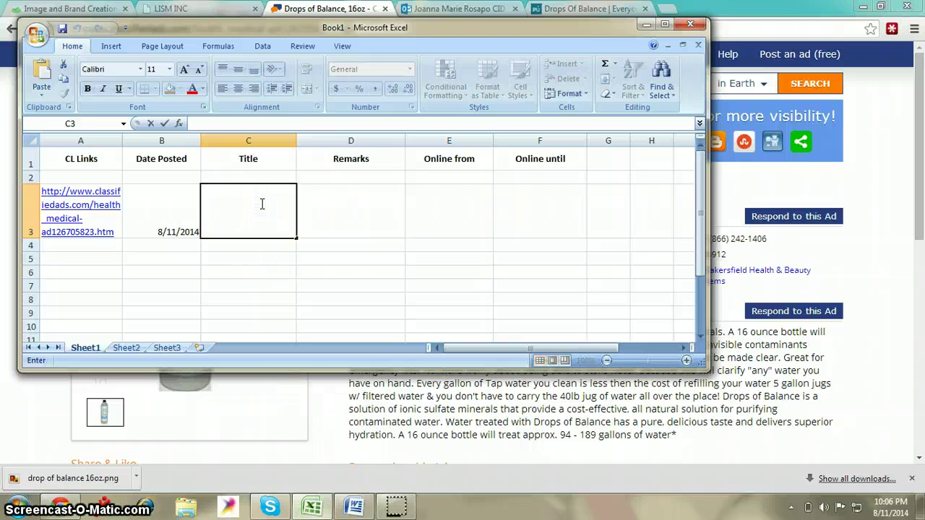
{"action": "key", "text": "ctrl+v"}
{"action": "key", "text": "Tab"}
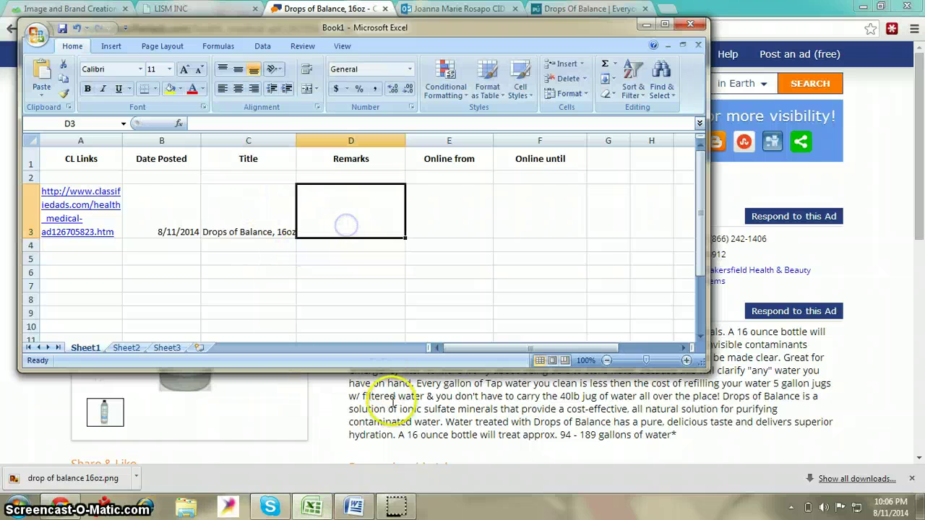
Copy the text "Your ad has been posted" from the listing page in the browser into cell D3 under Remarks in Excel
{"action": "mouse_move", "coordinate": [58, 509]}
{"action": "left_click", "coordinate": [109, 441]}
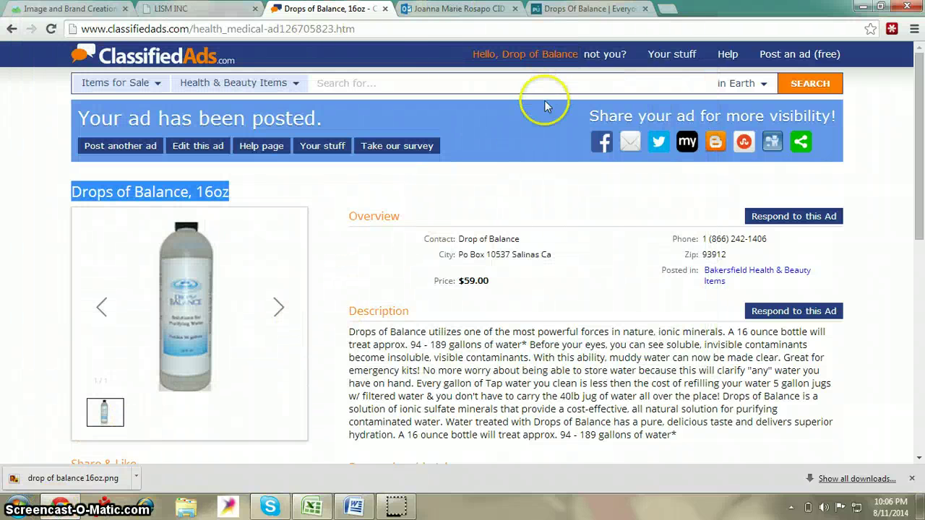
{"action": "left_click", "coordinate": [313, 506]}
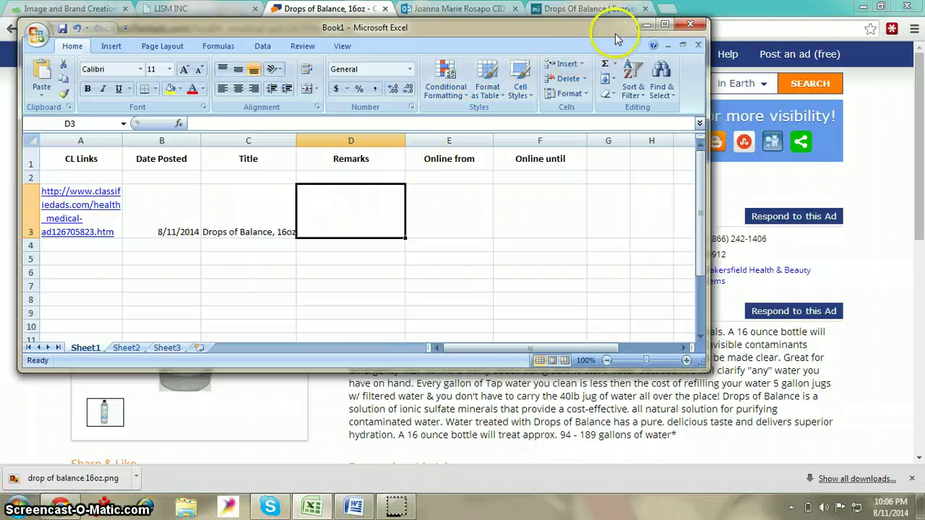
{"action": "left_click", "coordinate": [645, 26]}
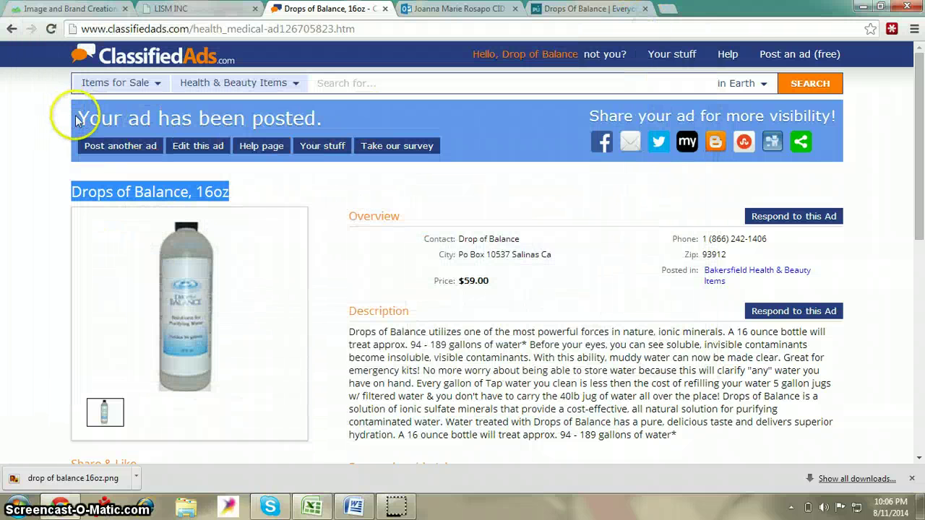
{"action": "left_click_drag", "start_coordinate": [81, 118], "coordinate": [324, 120]}
{"action": "key", "text": "ctrl+c"}
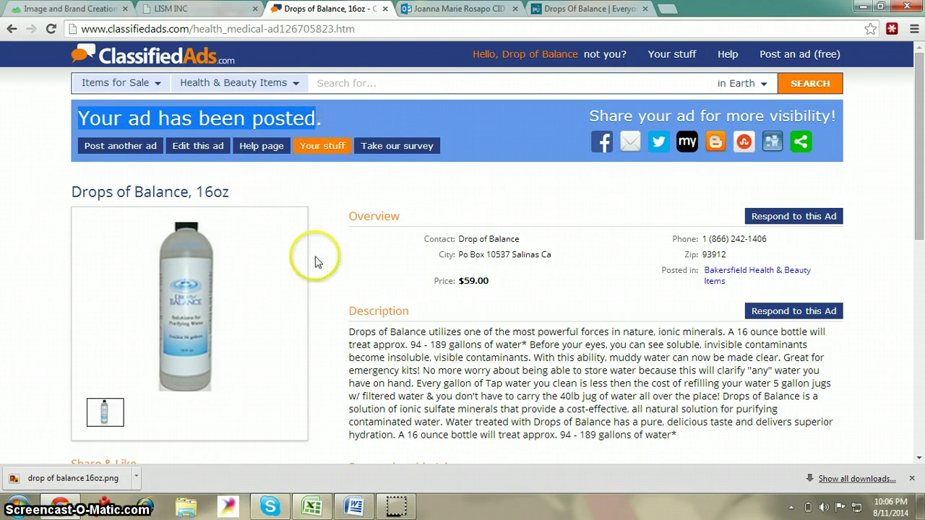
{"action": "left_click", "coordinate": [313, 508]}
{"action": "left_click", "coordinate": [330, 216]}
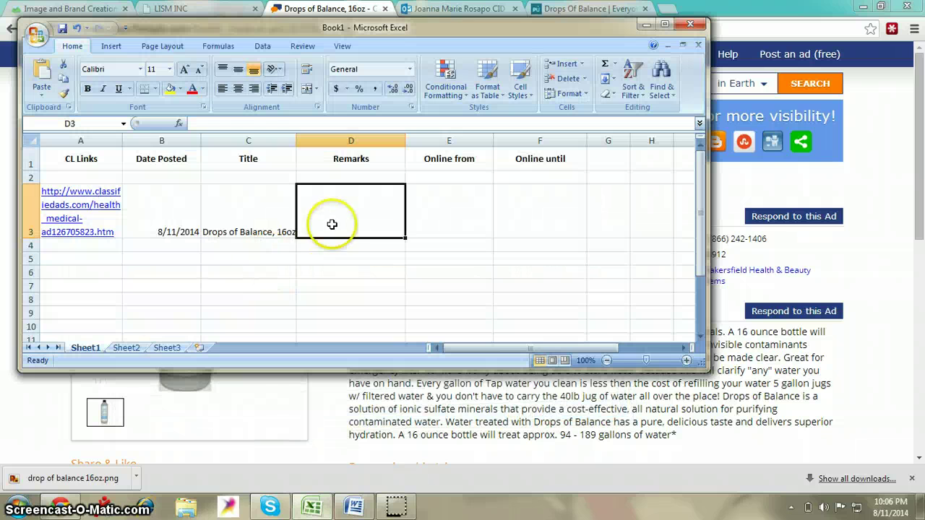
{"action": "key", "text": "ctrl+v"}
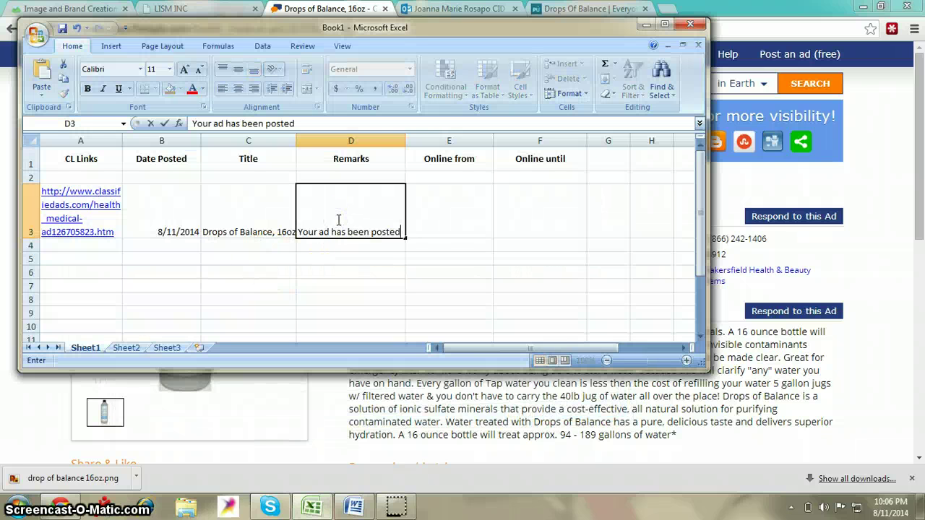
{"action": "left_click", "coordinate": [458, 216]}
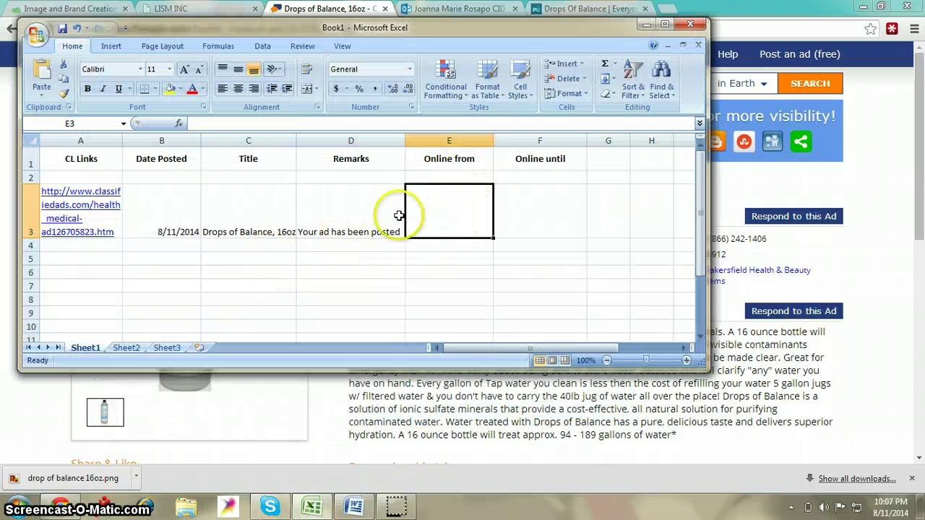
Copy the Date Posted value 8/11/2014 from cell B3 into cell E3 under Online from
{"action": "left_click", "coordinate": [156, 212]}
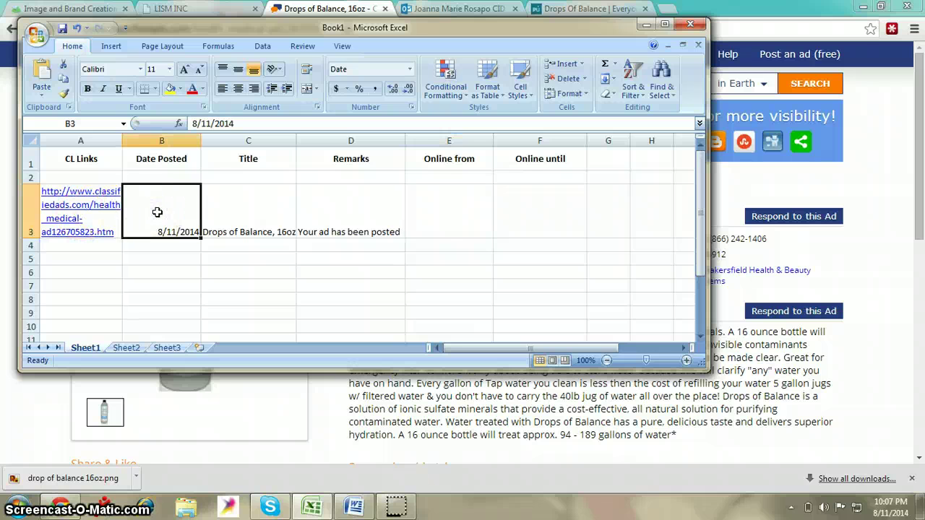
{"action": "key", "text": "ctrl+c"}
{"action": "left_click", "coordinate": [442, 209]}
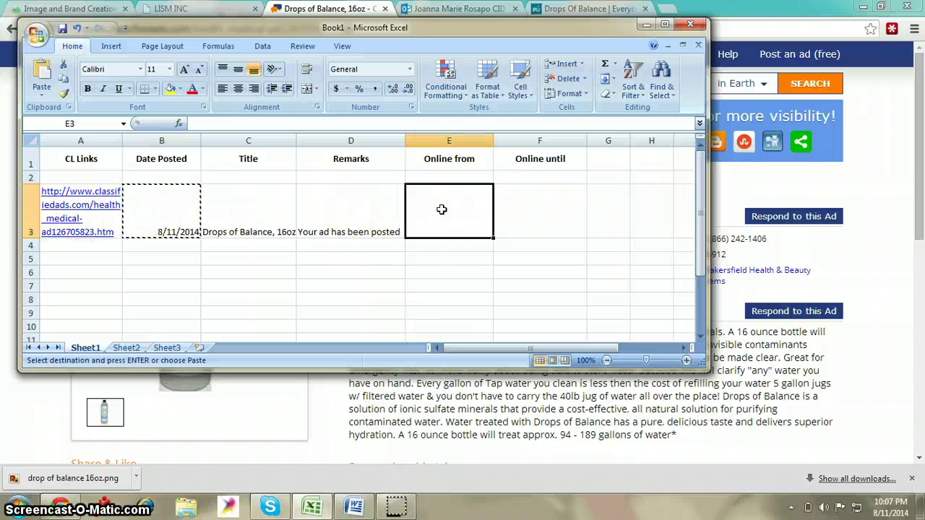
{"action": "key", "text": "ctrl+v"}
Copy the ad's expiry date, February 11, 2015, from the listing details in the browser into cell F3 under Online until in Excel
{"action": "left_click", "coordinate": [537, 215]}
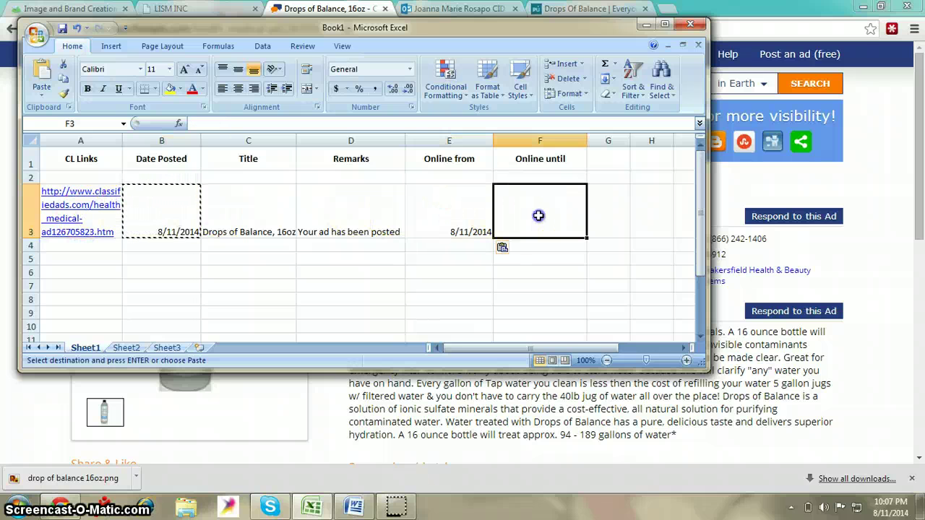
{"action": "left_click", "coordinate": [645, 26]}
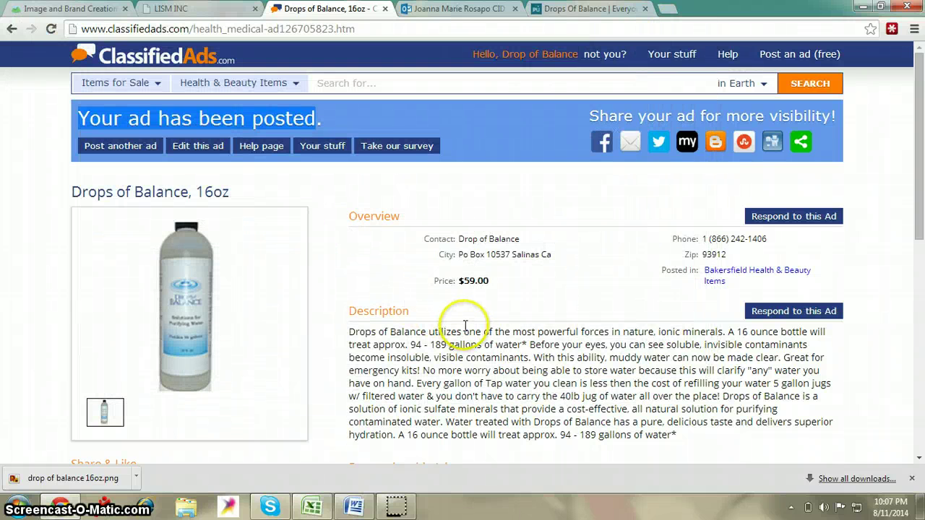
{"action": "scroll", "coordinate": [465, 325], "scroll_direction": "down", "scroll_amount": 3}
{"action": "scroll", "coordinate": [469, 318], "scroll_direction": "down", "scroll_amount": 1}
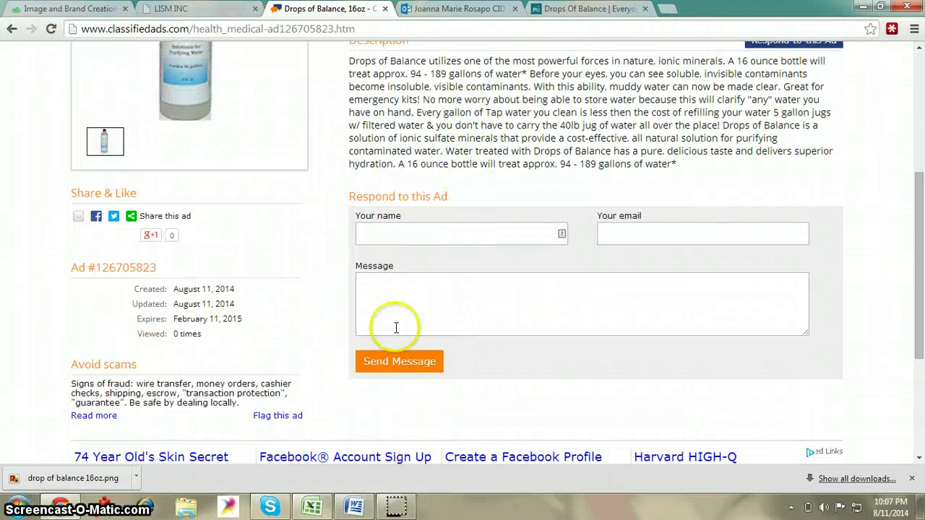
{"action": "left_click", "coordinate": [175, 326]}
{"action": "left_click_drag", "start_coordinate": [227, 320], "coordinate": [242, 330]}
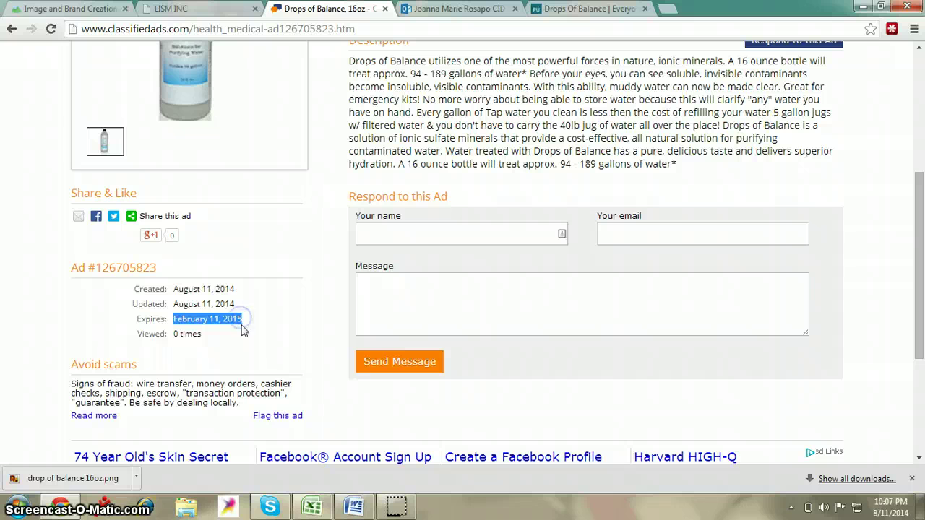
{"action": "left_click", "coordinate": [312, 506]}
{"action": "double_click", "coordinate": [535, 224]}
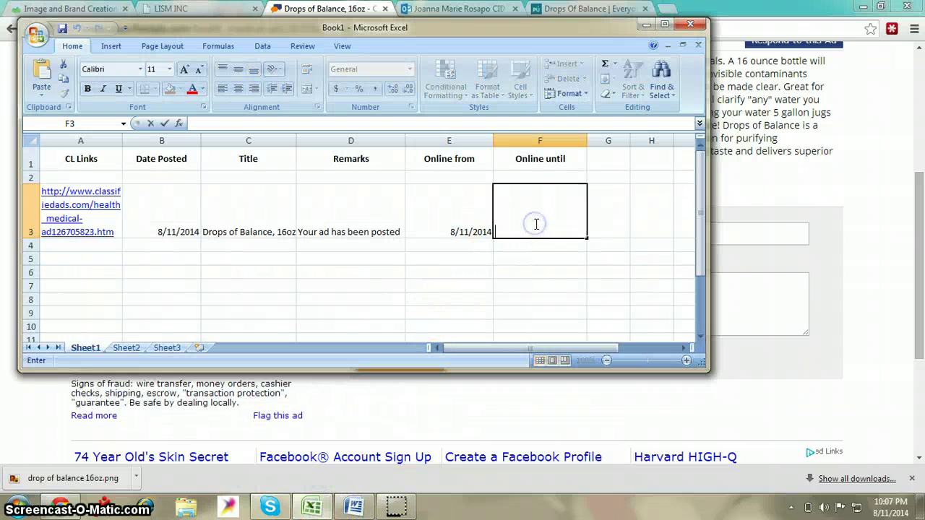
{"action": "key", "text": "ctrl+v"}
{"action": "left_click", "coordinate": [534, 225]}
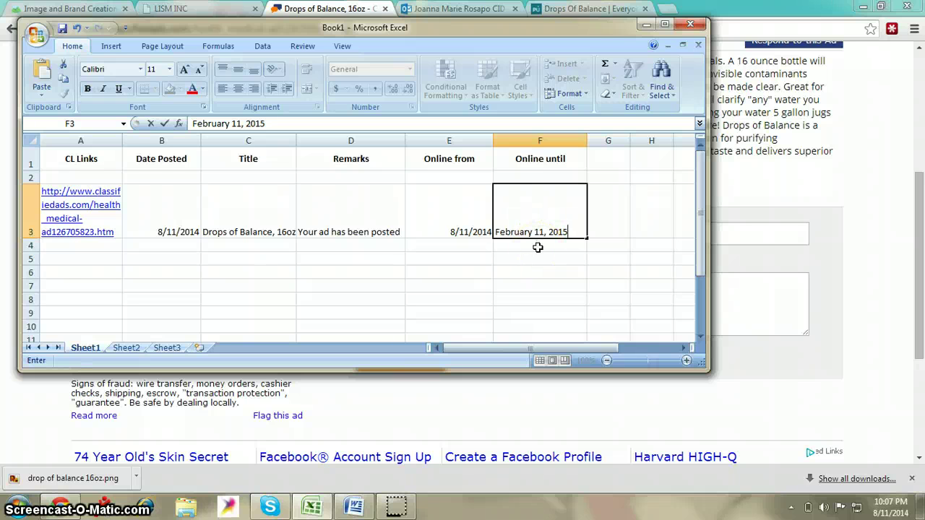
Commit the expiry date entry in cell F3 under Online until and minimize the Excel window
{"action": "left_click", "coordinate": [543, 223]}
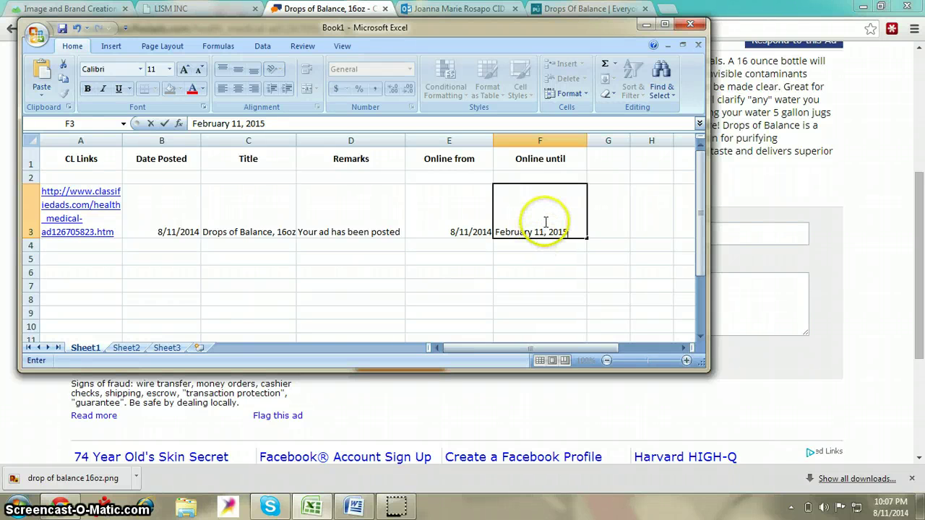
{"action": "left_click", "coordinate": [523, 245]}
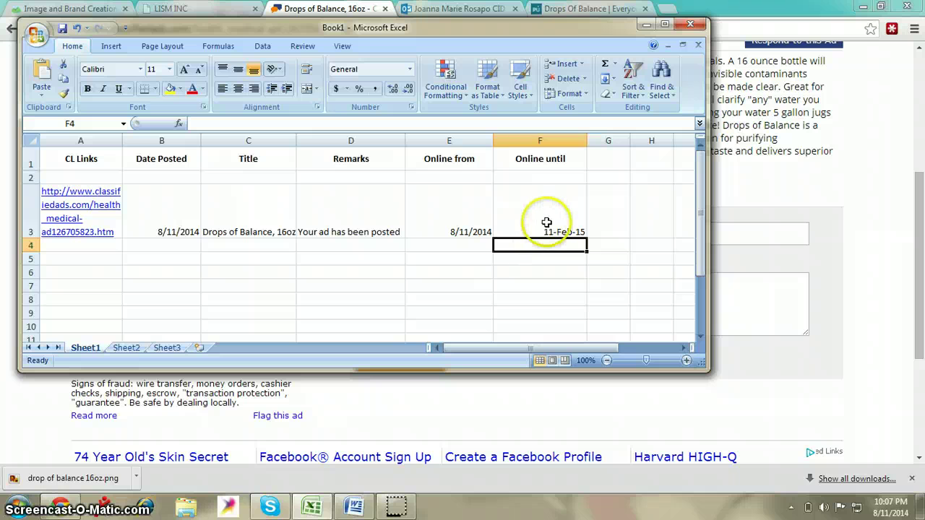
{"action": "left_click", "coordinate": [548, 223]}
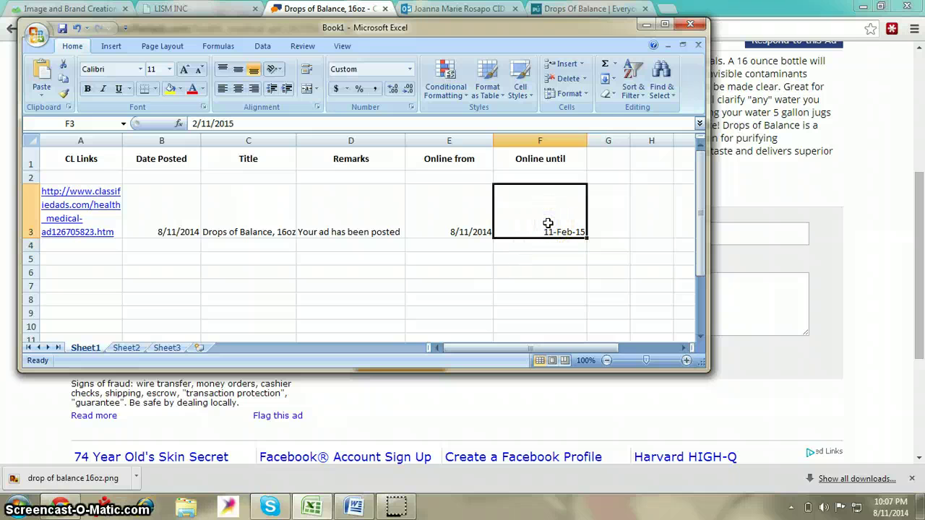
{"action": "left_click", "coordinate": [646, 27]}
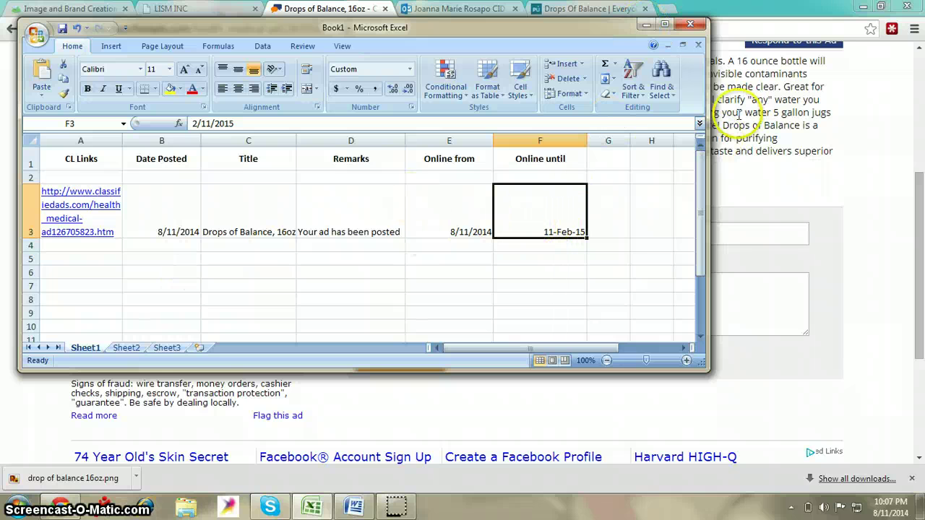
{"action": "left_click", "coordinate": [646, 27]}
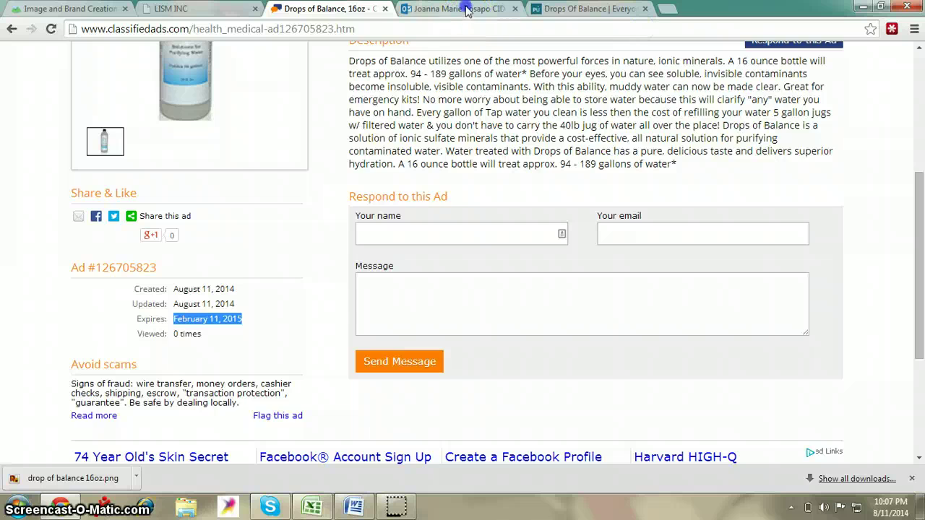
Switch to the Office 365 calendar in the browser and bring up February 2015, rechecking the Online until date in Excel
{"action": "left_click", "coordinate": [466, 9]}
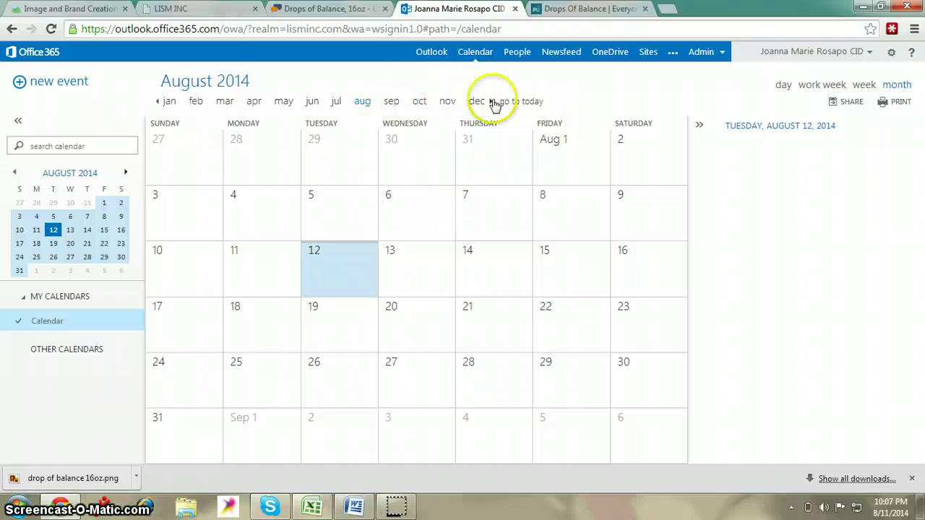
{"action": "left_click", "coordinate": [702, 125]}
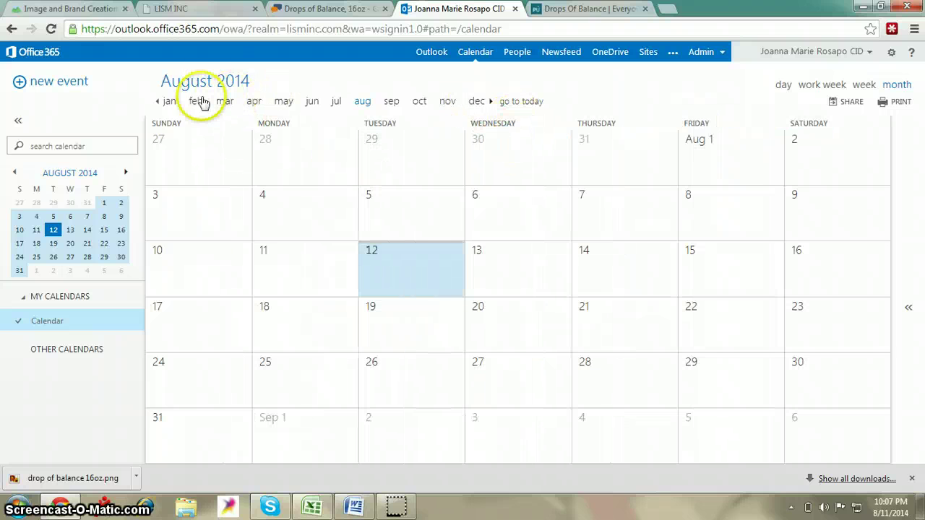
{"action": "left_click", "coordinate": [490, 102]}
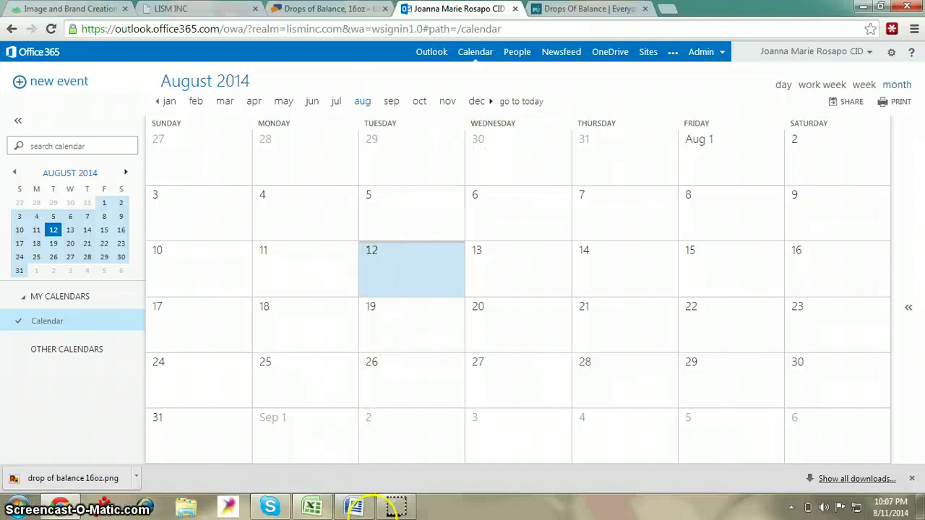
{"action": "left_click", "coordinate": [311, 506]}
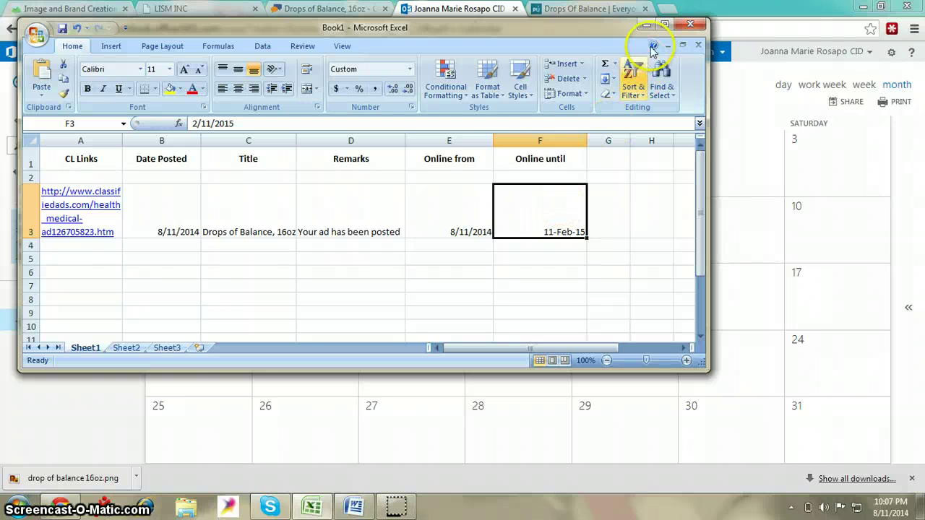
{"action": "left_click", "coordinate": [536, 218]}
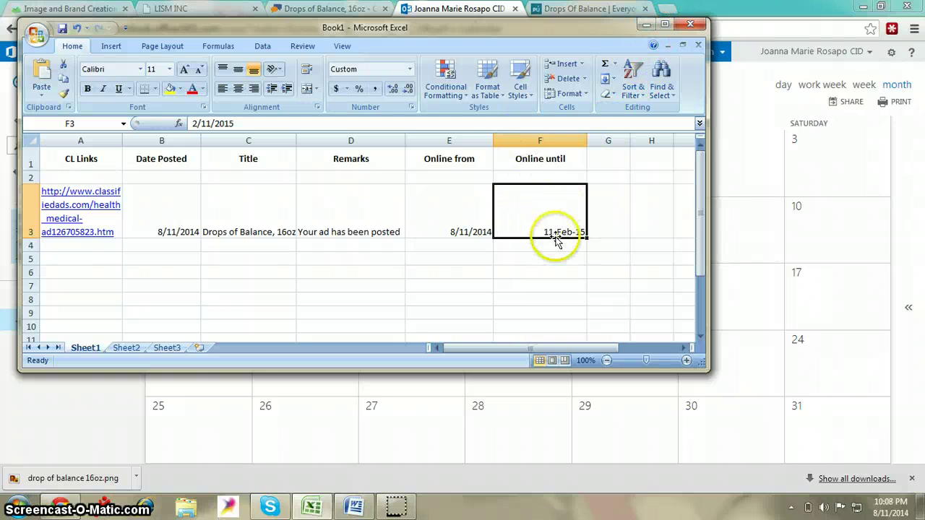
{"action": "left_click", "coordinate": [647, 24]}
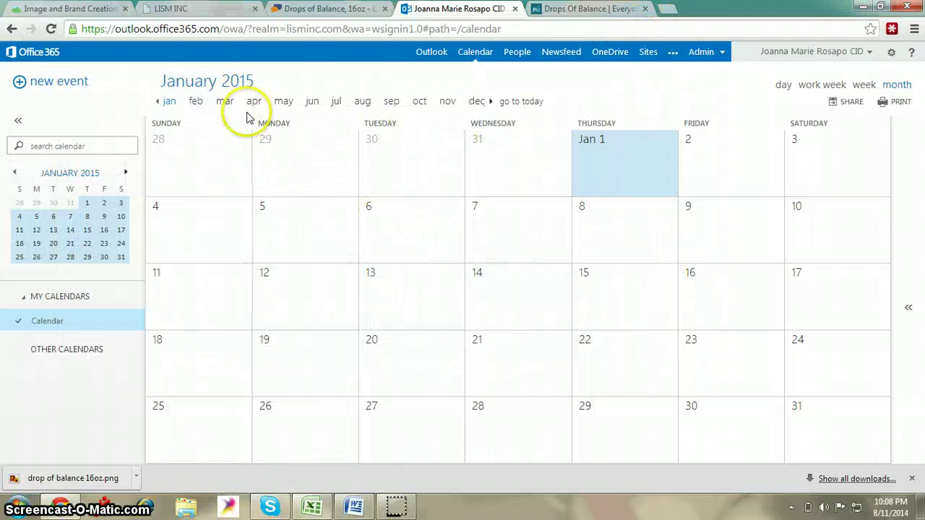
{"action": "left_click", "coordinate": [196, 103]}
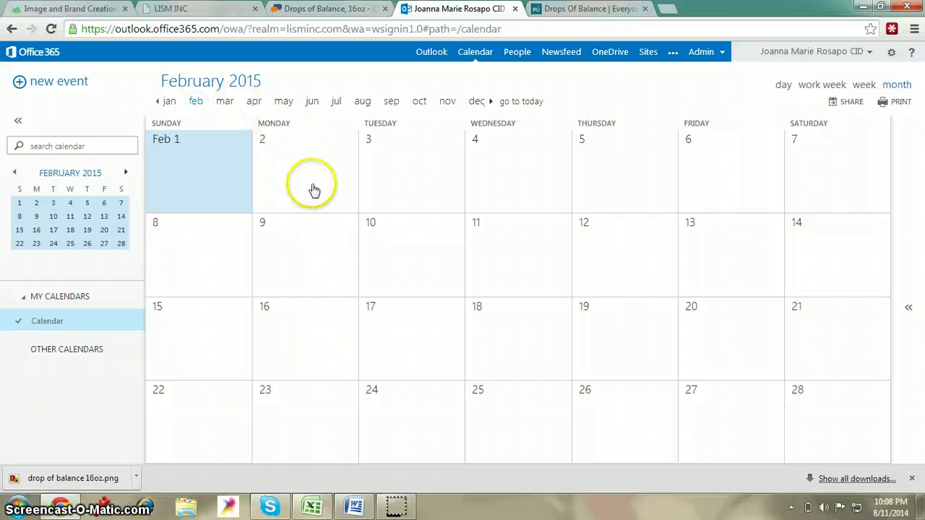
{"action": "left_click", "coordinate": [493, 253]}
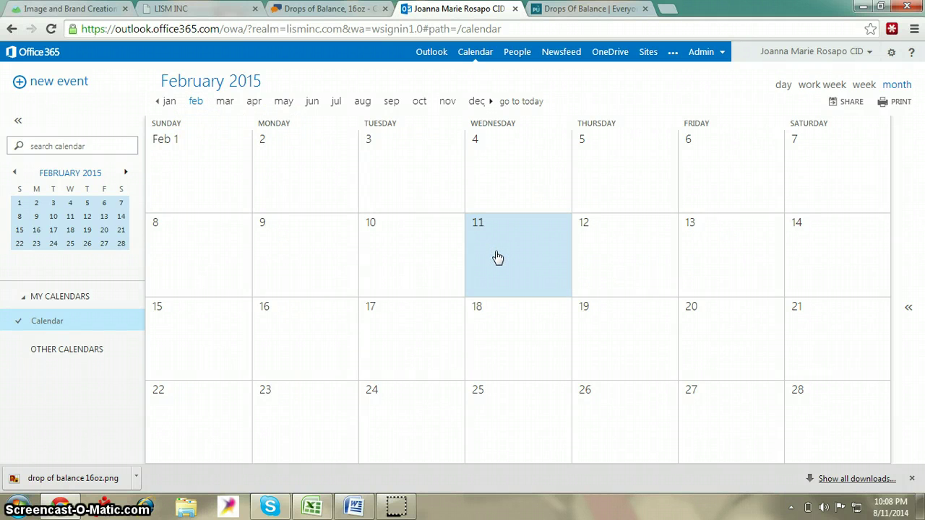
{"action": "left_click", "coordinate": [500, 253]}
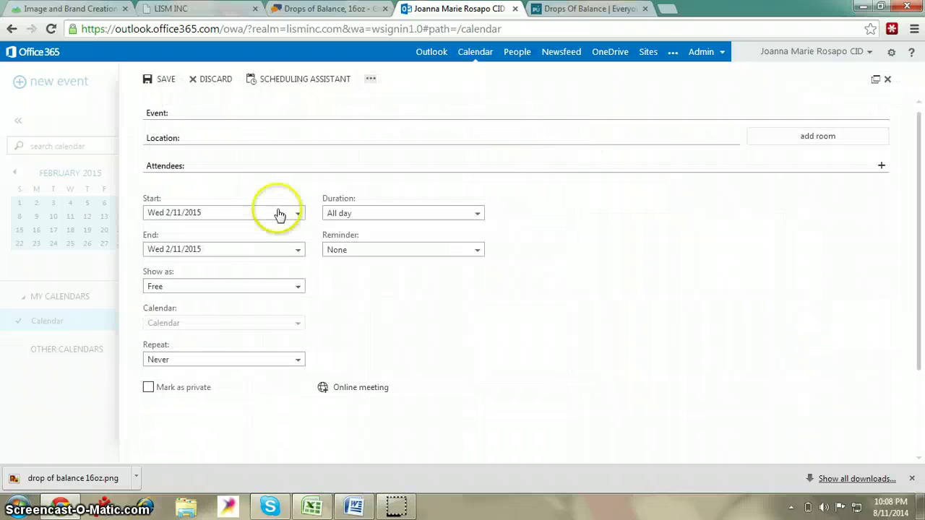
{"action": "left_click", "coordinate": [226, 118]}
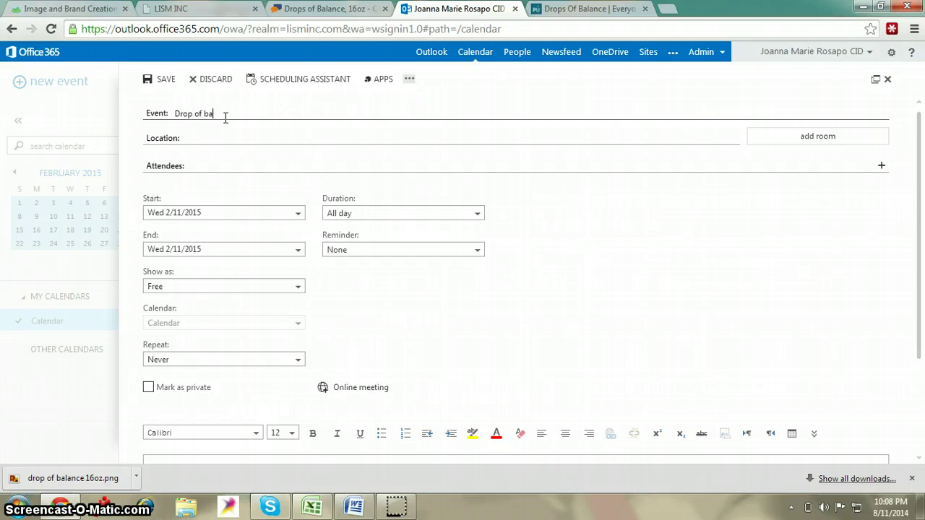
{"action": "type", "text": "nce 16 oz posted on"}
{"action": "left_click", "coordinate": [329, 8]}
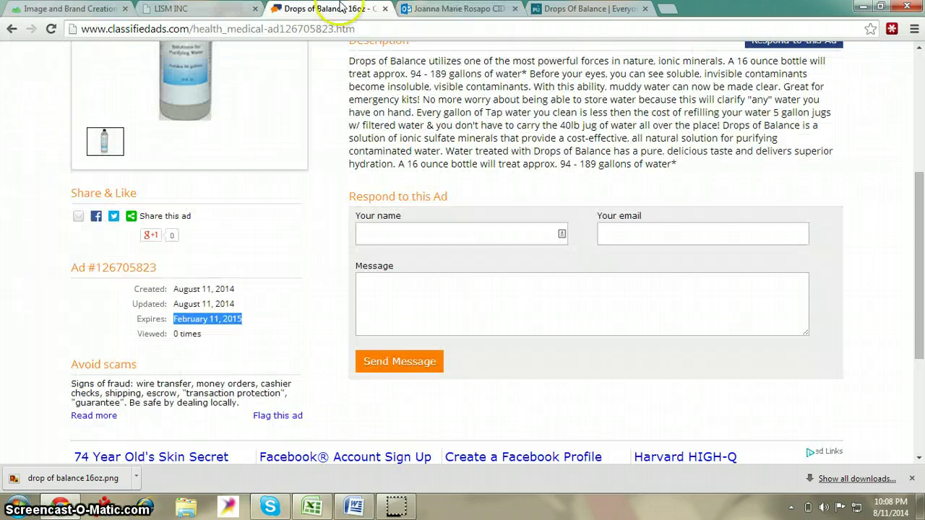
{"action": "left_click_drag", "start_coordinate": [194, 29], "coordinate": [125, 29]}
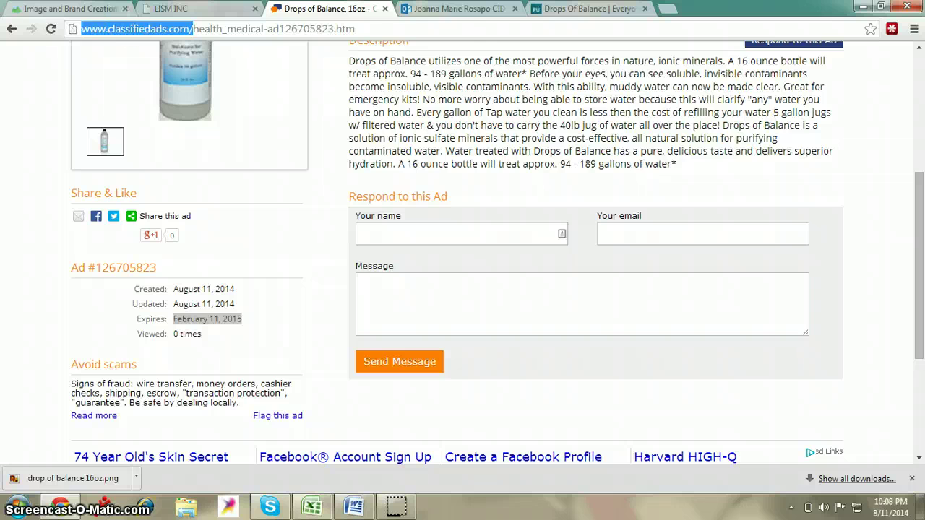
{"action": "left_click", "coordinate": [462, 8]}
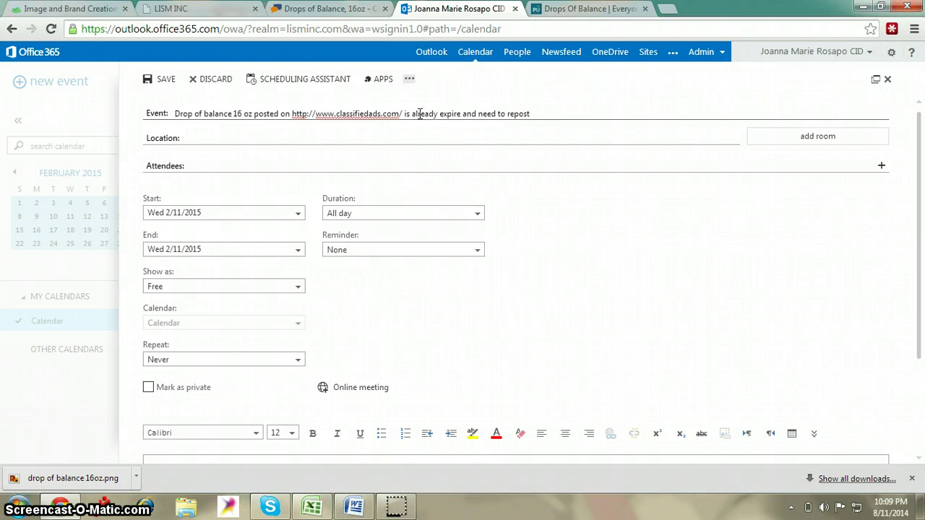
{"action": "type", "text": "again."}
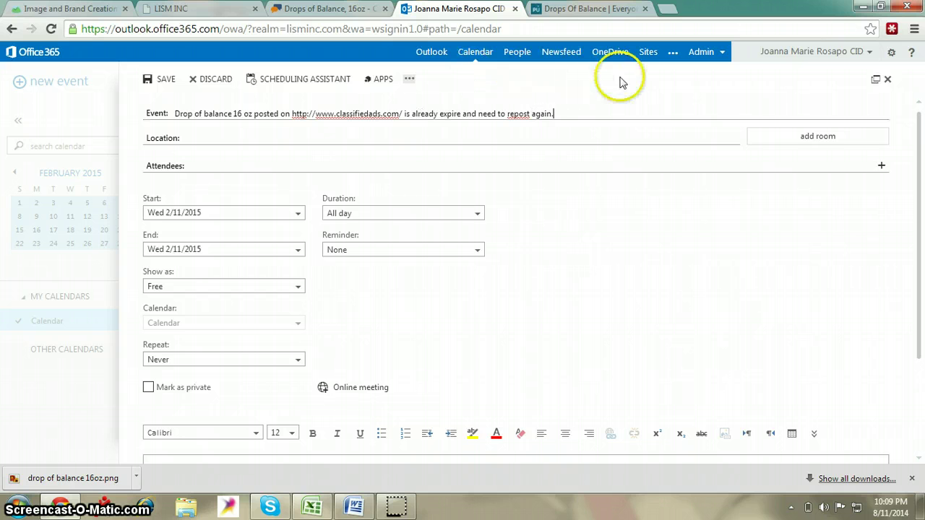
Review the new event's location, dates, duration and description fields, and mark the event as private
{"action": "left_click", "coordinate": [294, 138]}
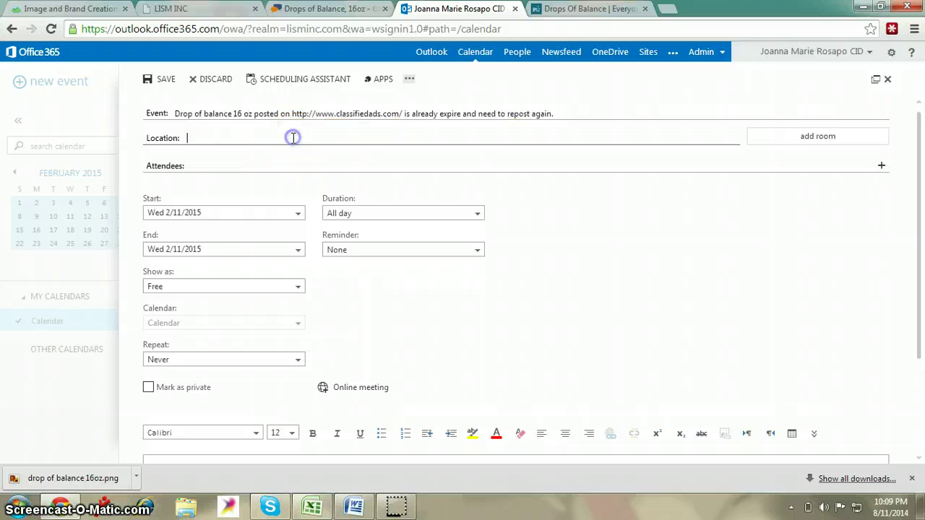
{"action": "left_click", "coordinate": [210, 213]}
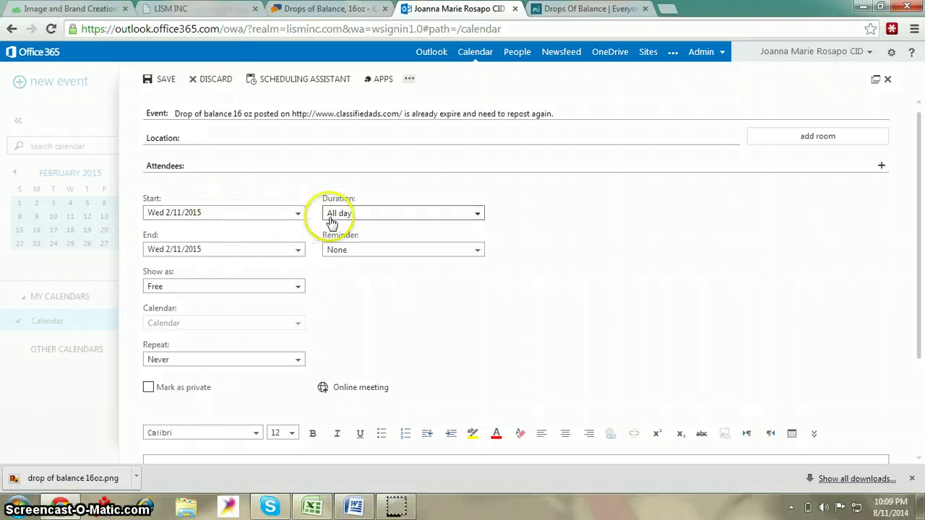
{"action": "scroll", "coordinate": [650, 258], "scroll_direction": "down", "scroll_amount": 2}
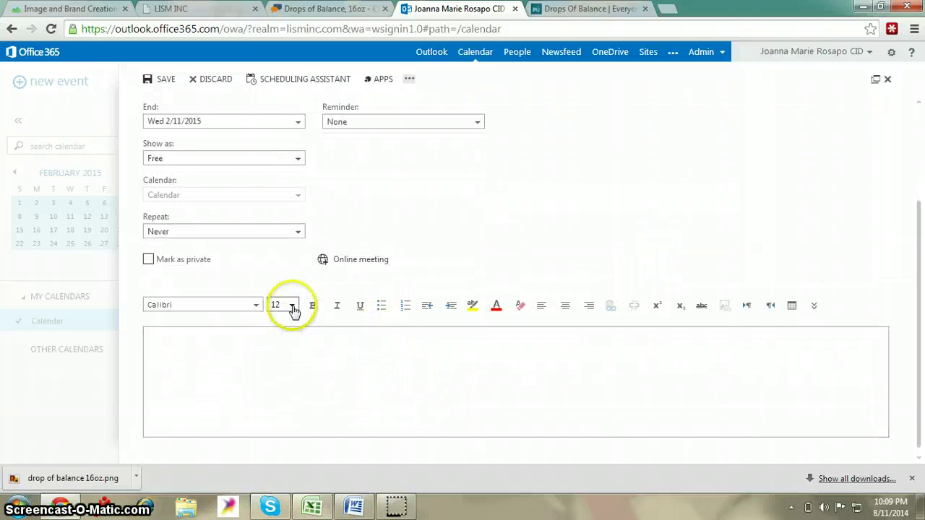
{"action": "left_click", "coordinate": [284, 366]}
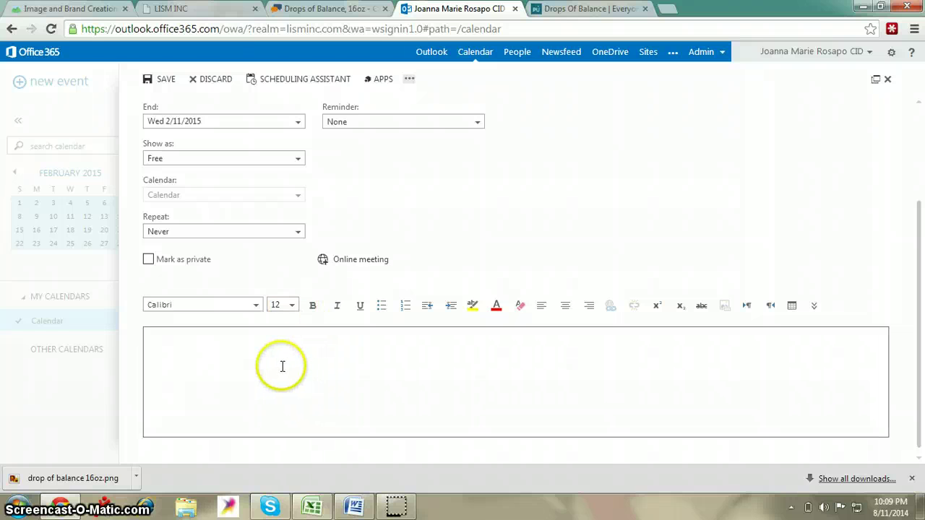
{"action": "scroll", "coordinate": [463, 384], "scroll_direction": "up", "scroll_amount": 2}
{"action": "scroll", "coordinate": [473, 355], "scroll_direction": "down", "scroll_amount": 2}
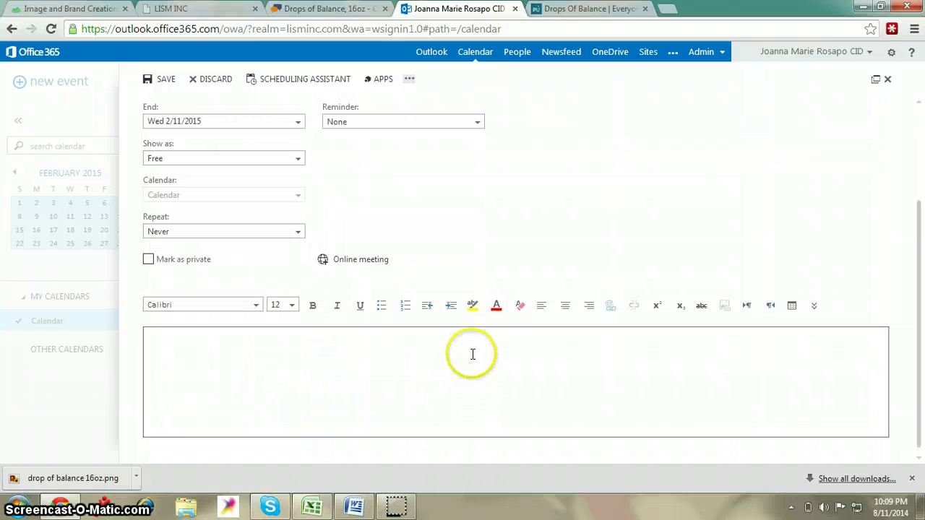
{"action": "scroll", "coordinate": [846, 347], "scroll_direction": "up", "scroll_amount": 3}
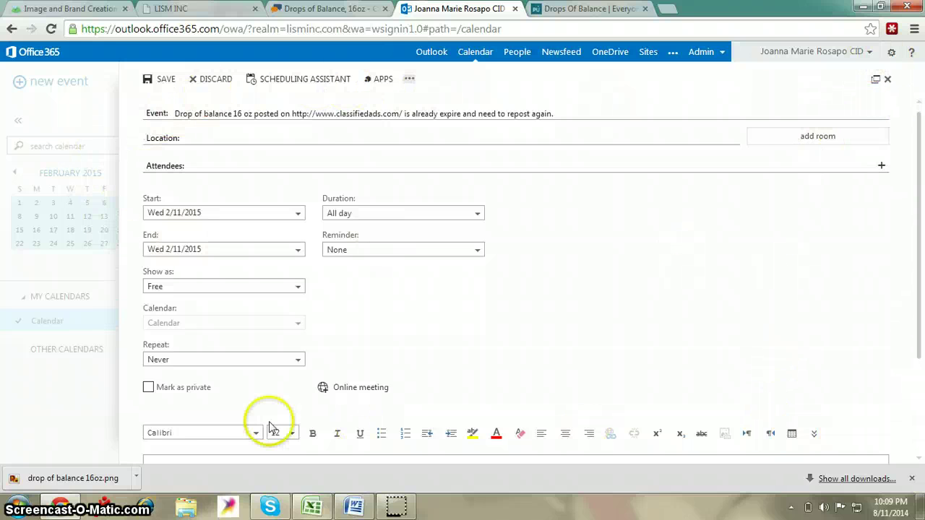
{"action": "scroll", "coordinate": [424, 304], "scroll_direction": "down", "scroll_amount": 3}
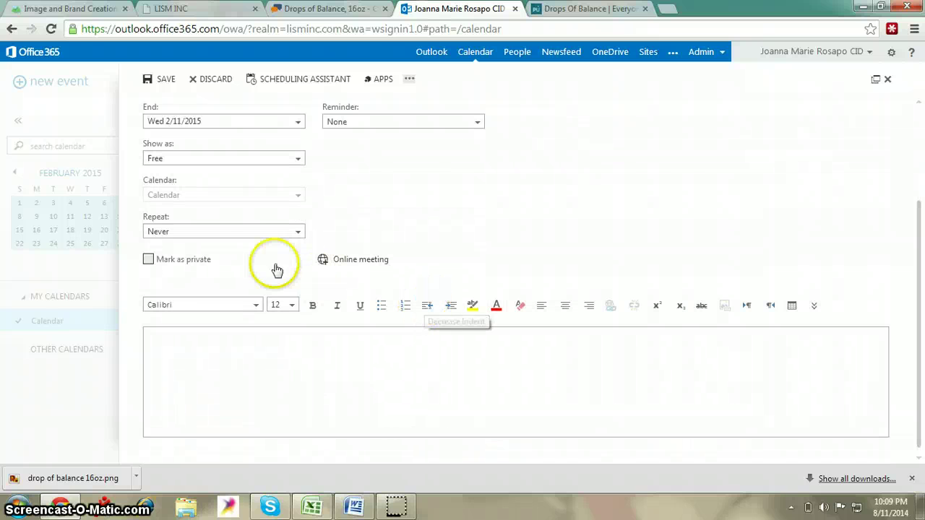
{"action": "left_click", "coordinate": [351, 366]}
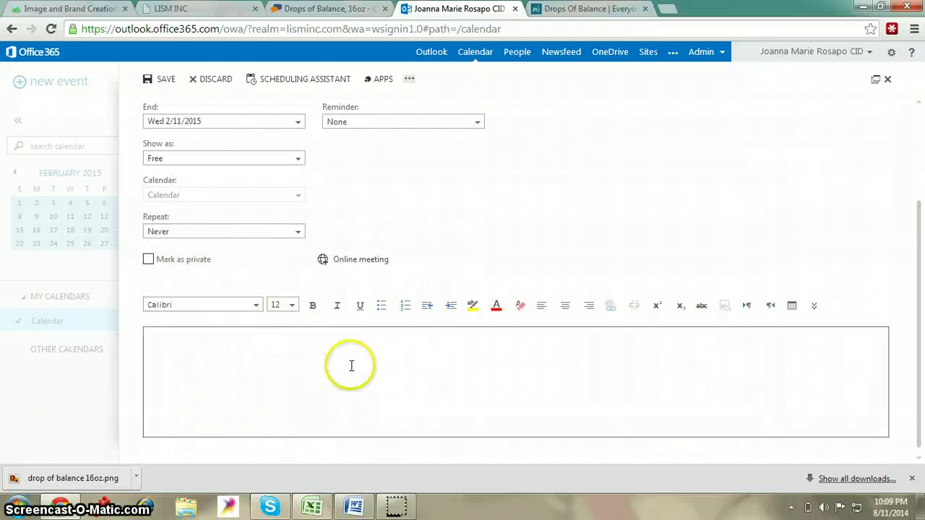
{"action": "scroll", "coordinate": [908, 409], "scroll_direction": "up", "scroll_amount": 3}
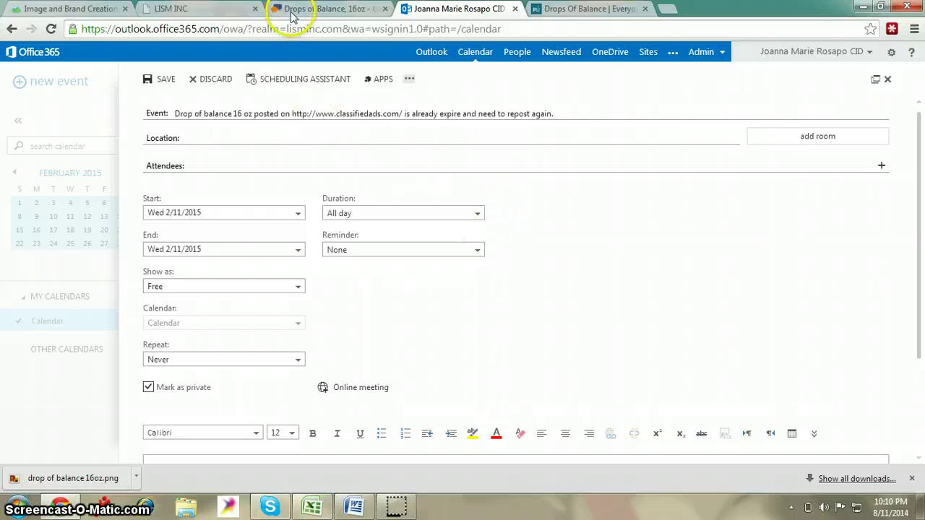
{"action": "left_click", "coordinate": [304, 9]}
{"action": "left_click", "coordinate": [452, 10]}
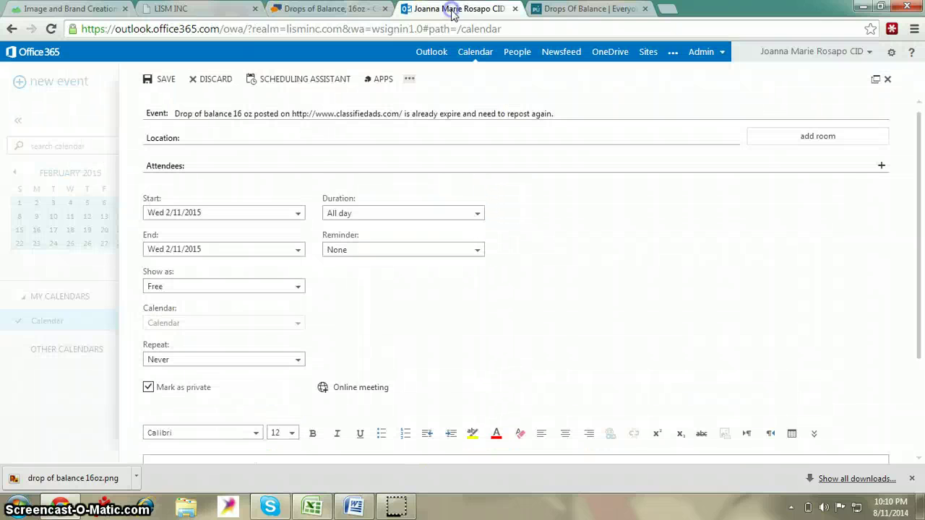
{"action": "left_click", "coordinate": [342, 9]}
{"action": "left_click", "coordinate": [466, 11]}
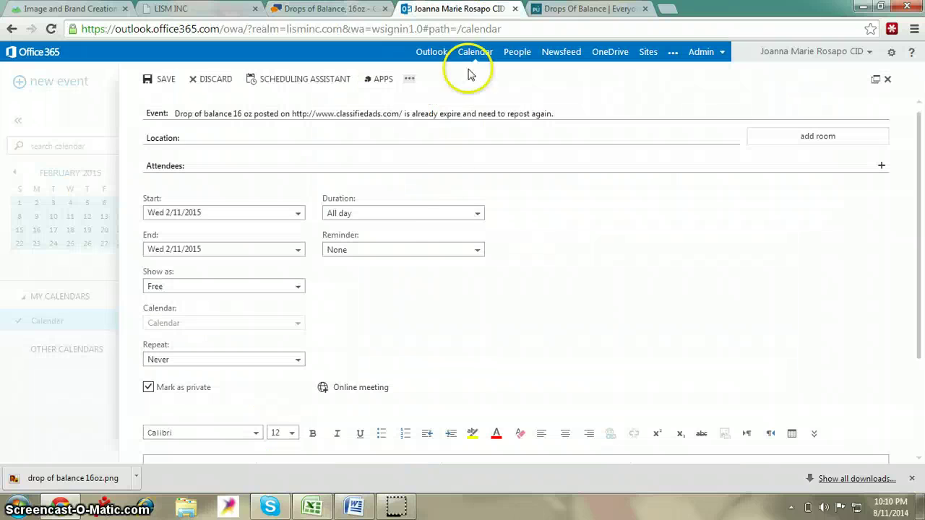